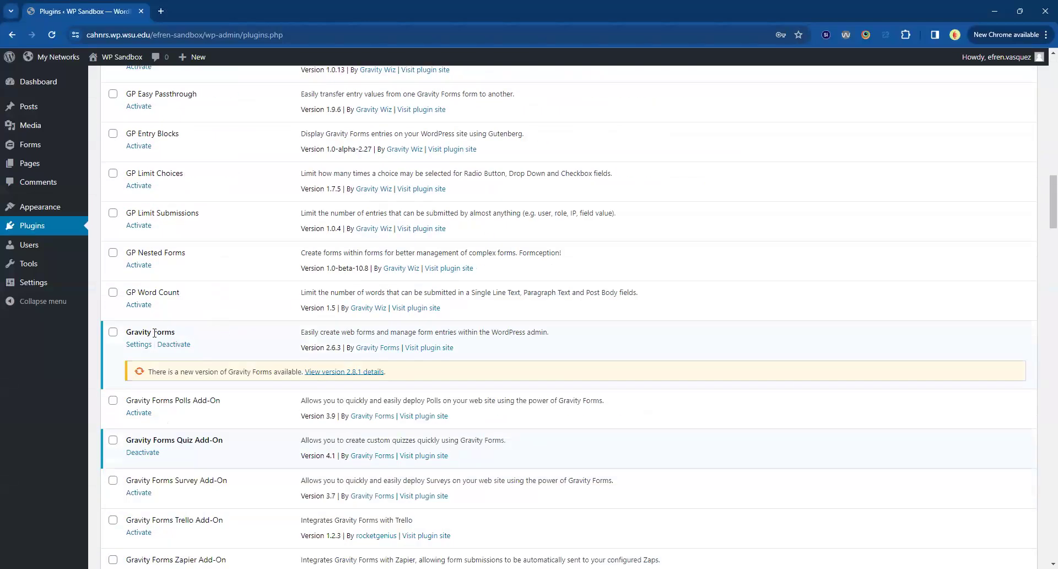
left_click_drag(127, 440, 229, 439)
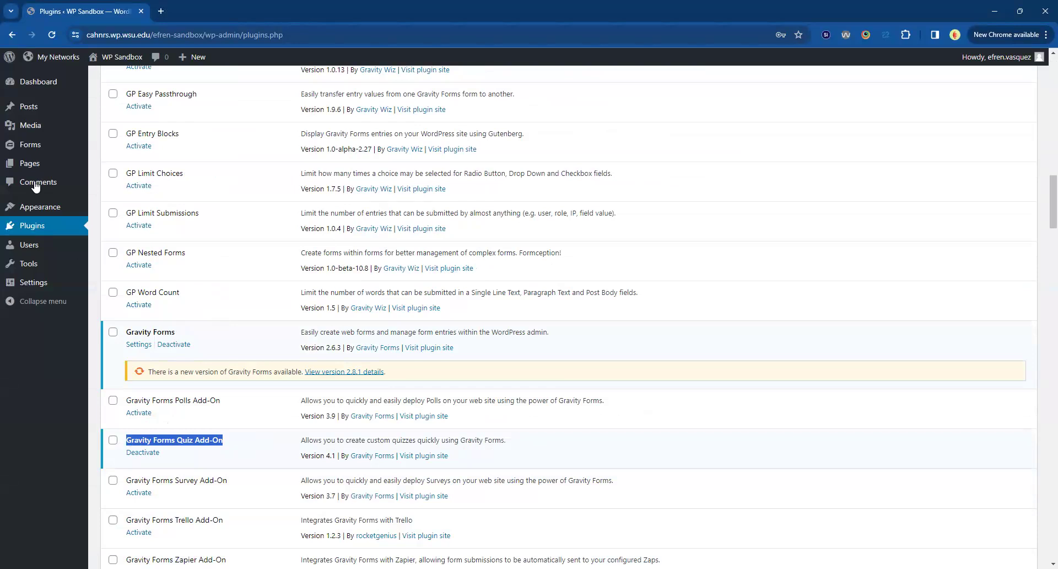
scroll(38, 193, "up", 4)
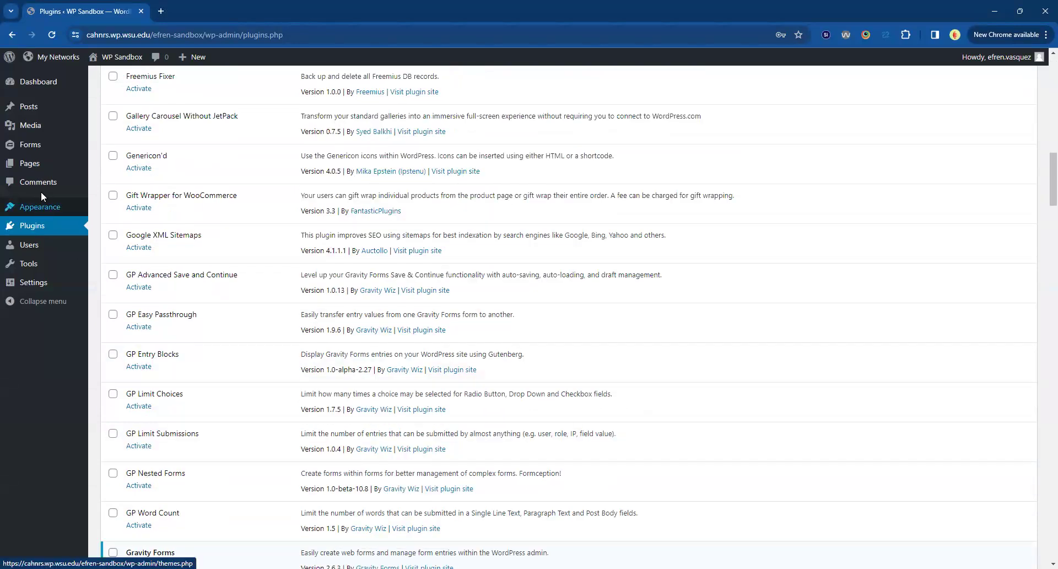
Create a new form in Gravity Forms titled "Test Quiz".
left_click(33, 144)
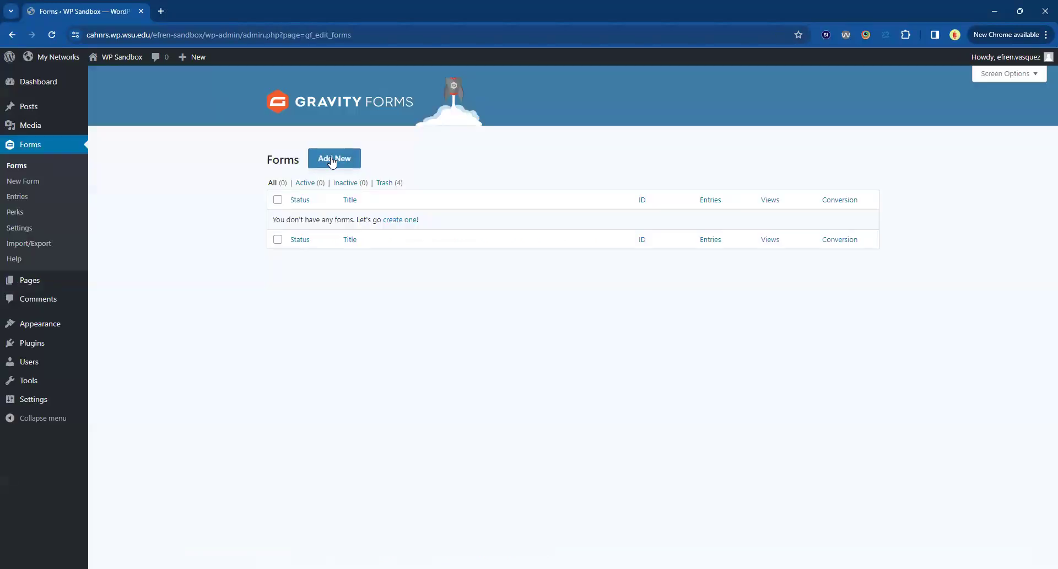
left_click(333, 159)
left_click(467, 194)
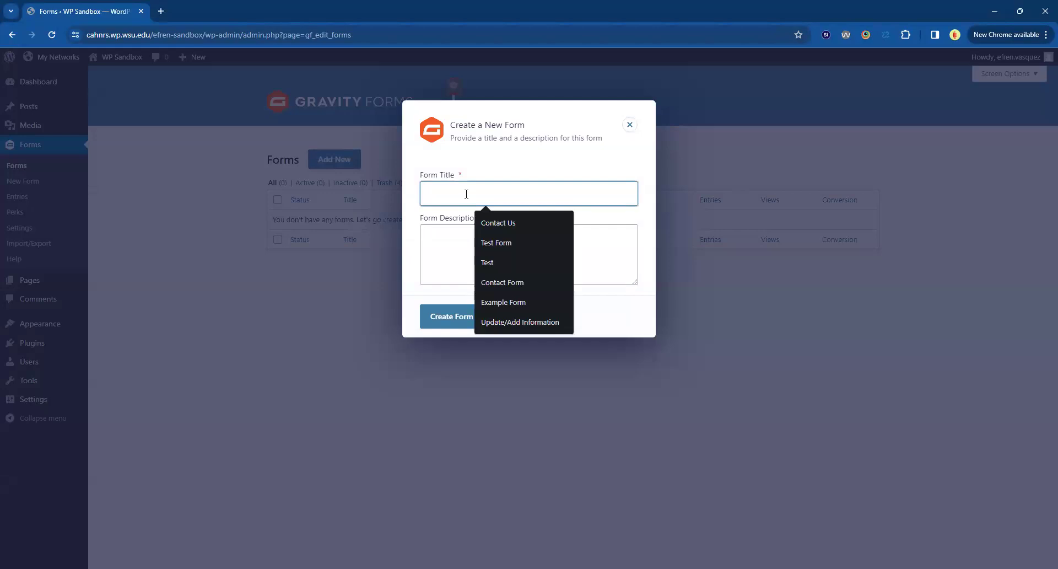
type("Test Quiz")
left_click(451, 320)
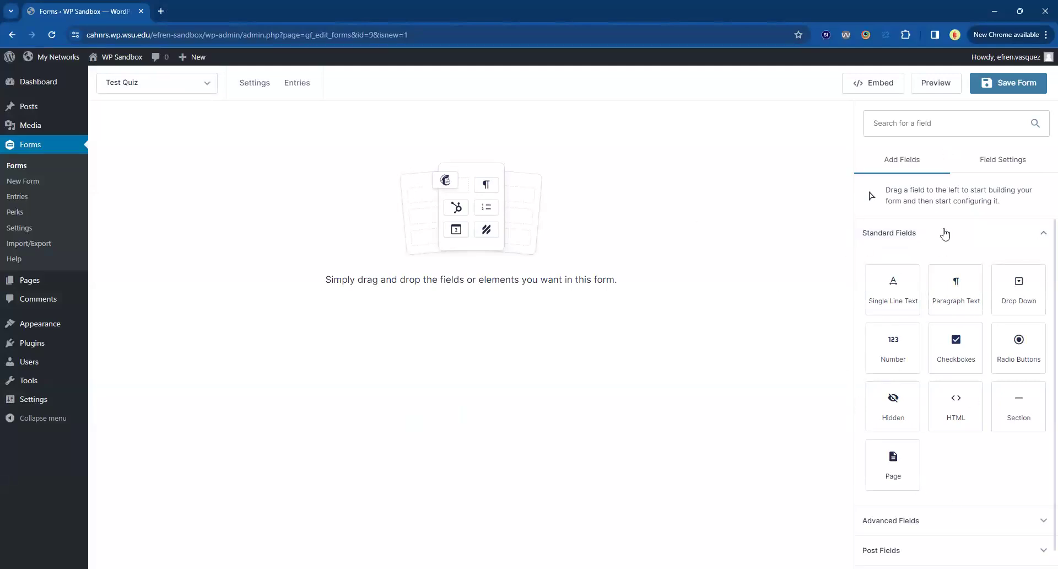
Add a Quiz field from the advanced fields to the empty form.
left_click(919, 245)
left_click(899, 270)
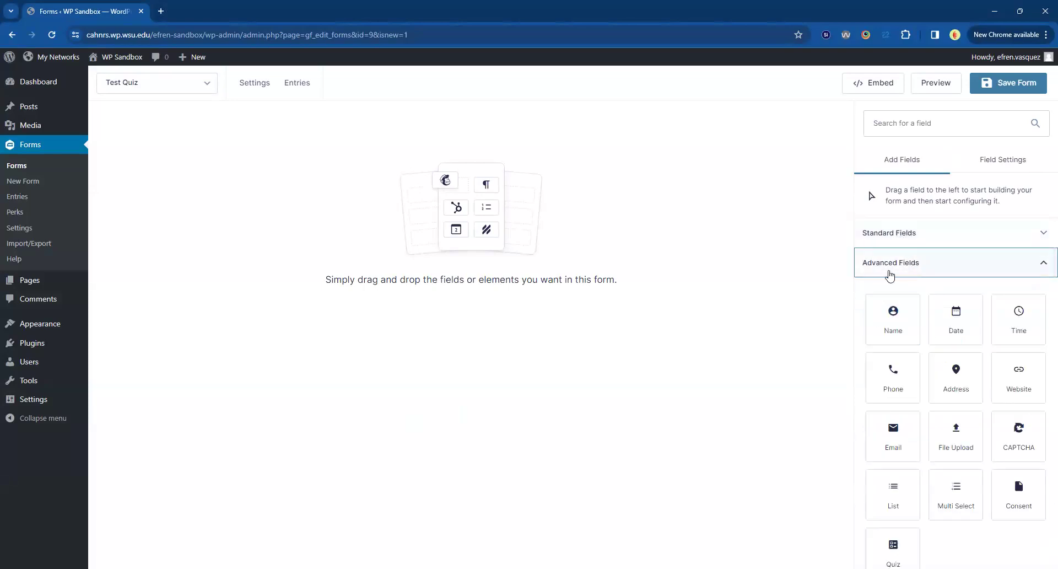
scroll(957, 378, "down", 1)
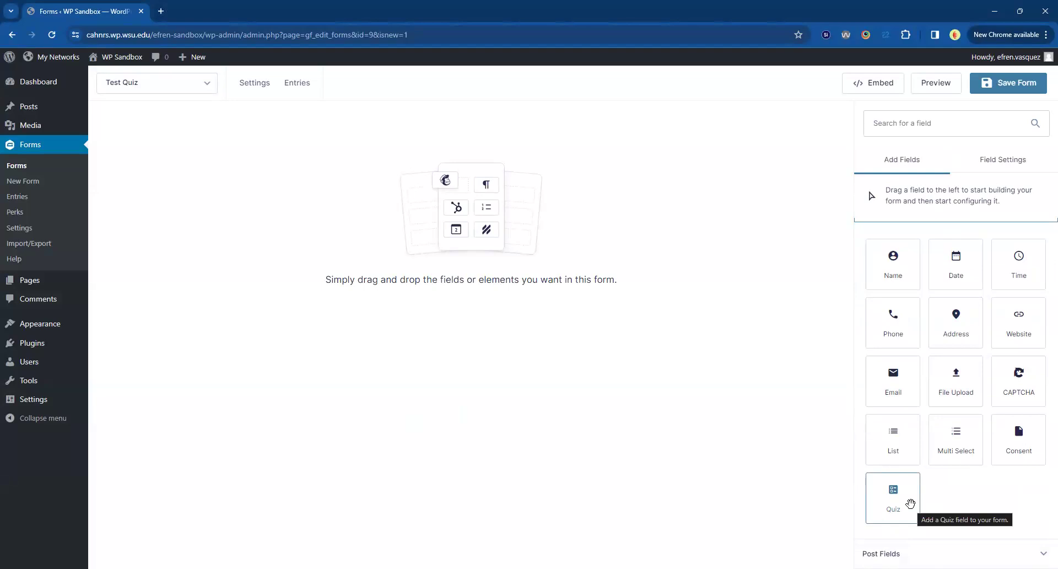
left_click_drag(914, 495, 348, 545)
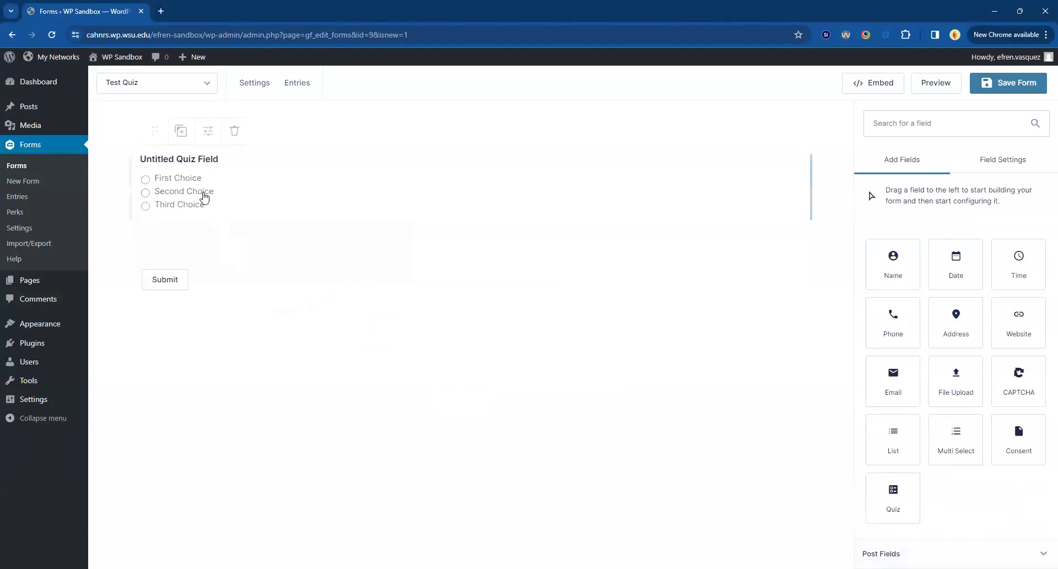
Set the new quiz field's question to "What day is it?".
left_click(212, 192)
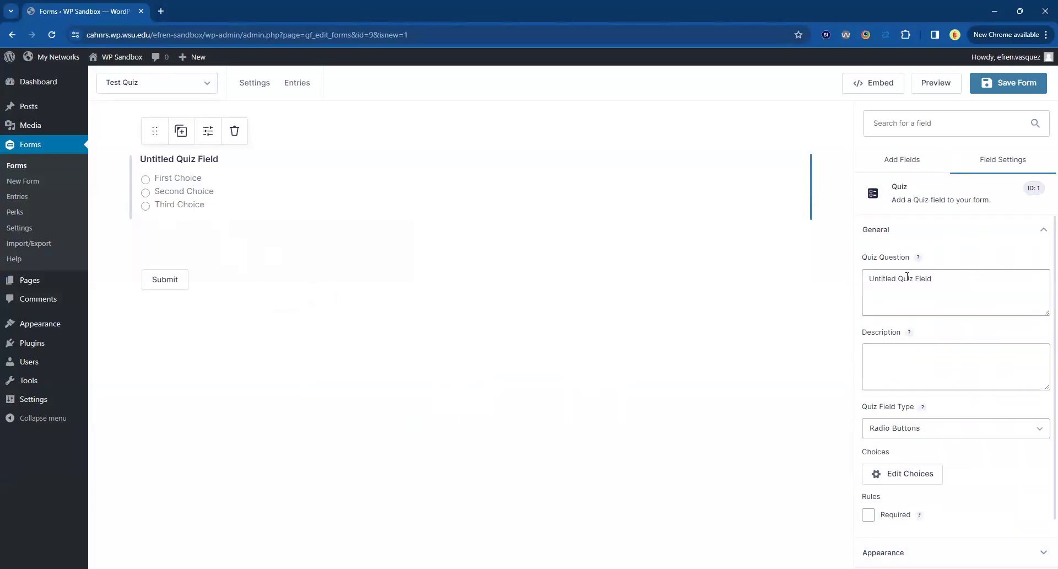
triple_click(959, 301)
type("Wha")
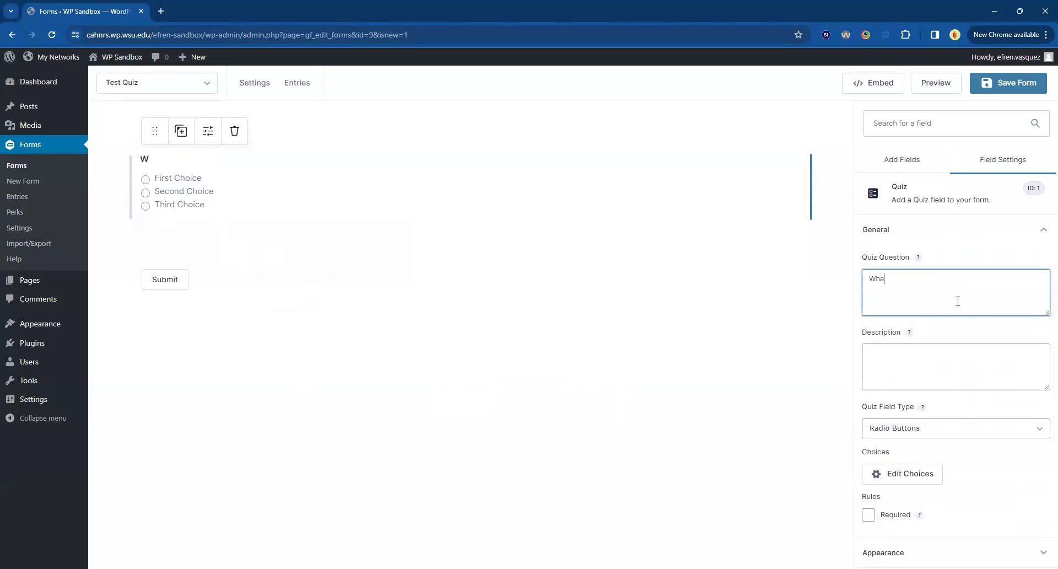
type("t day is it?")
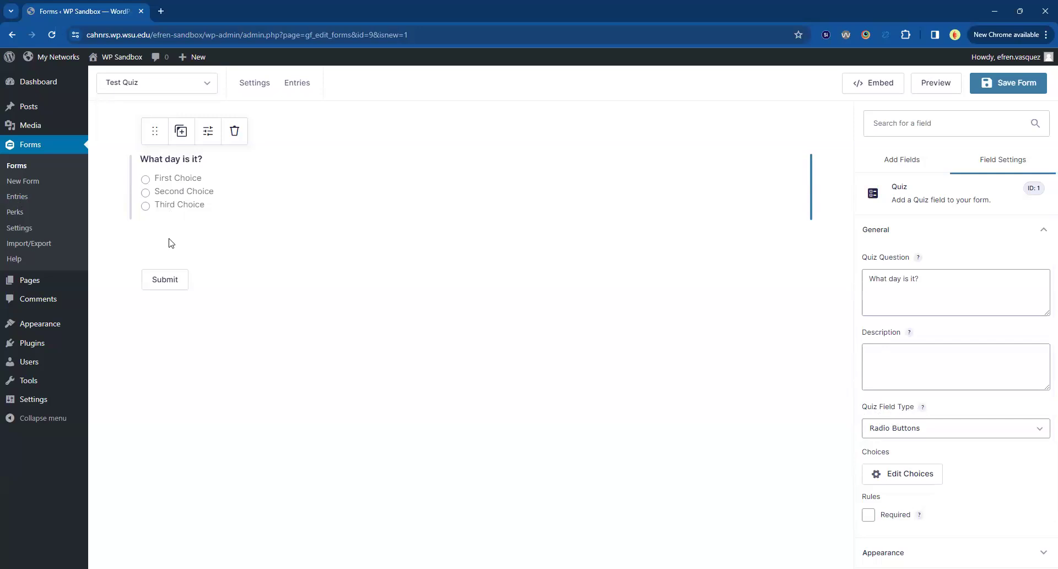
Try the Checkboxes and Drop Down field types on the day question, and set it back to Radio Buttons.
left_click(903, 434)
left_click(896, 465)
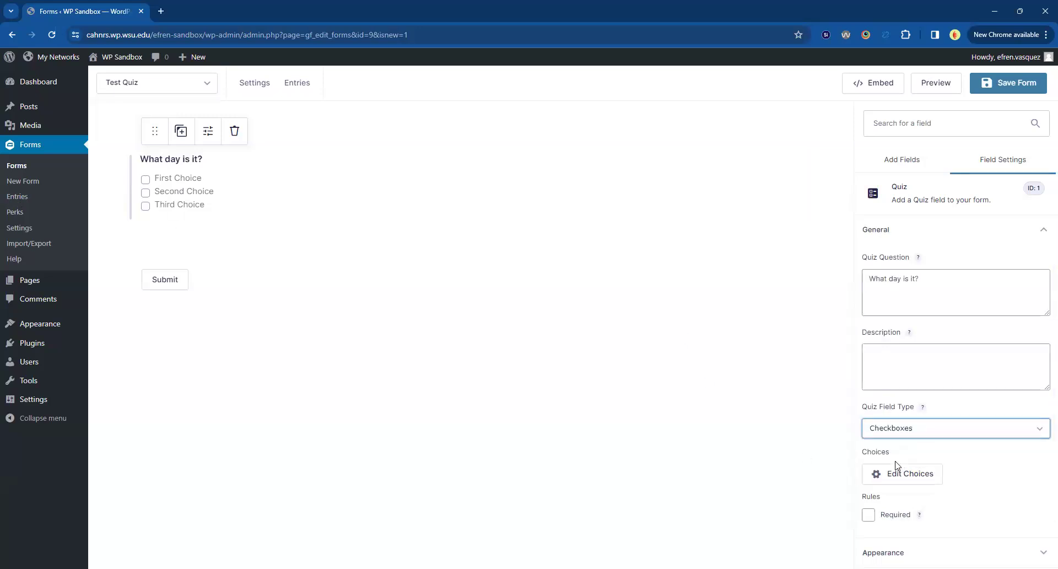
left_click(894, 435)
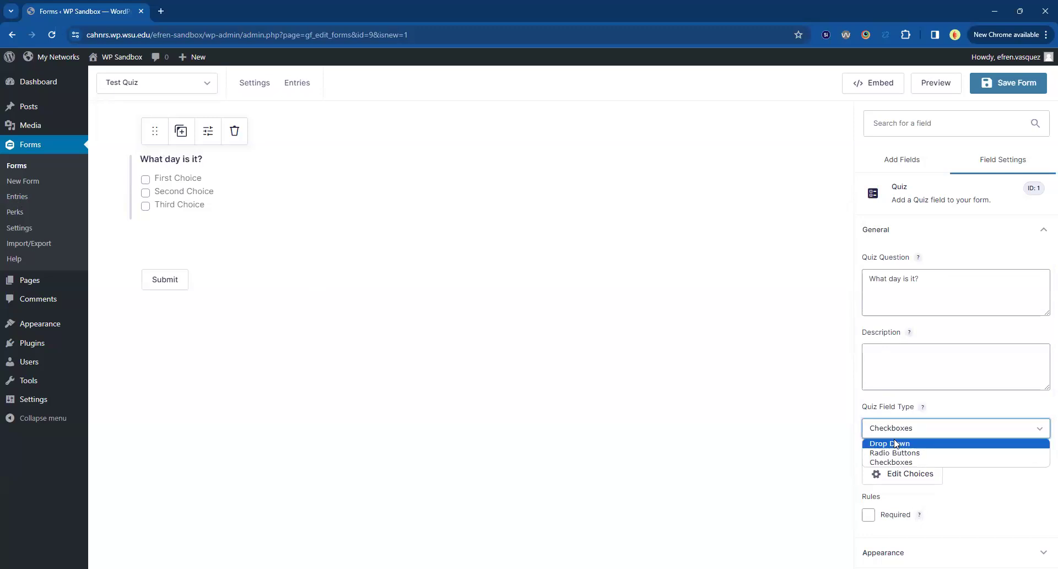
left_click(895, 443)
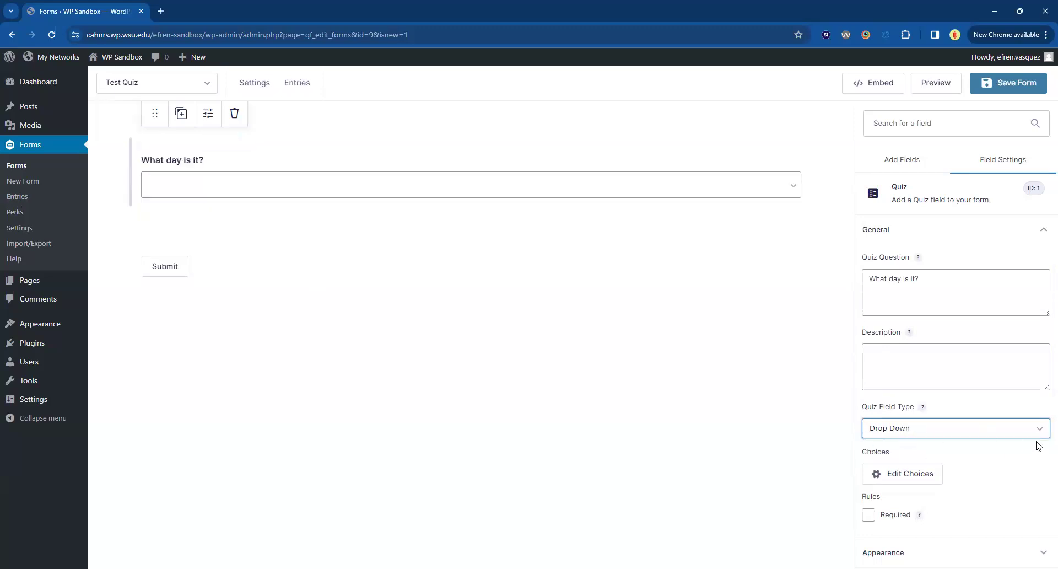
left_click(950, 435)
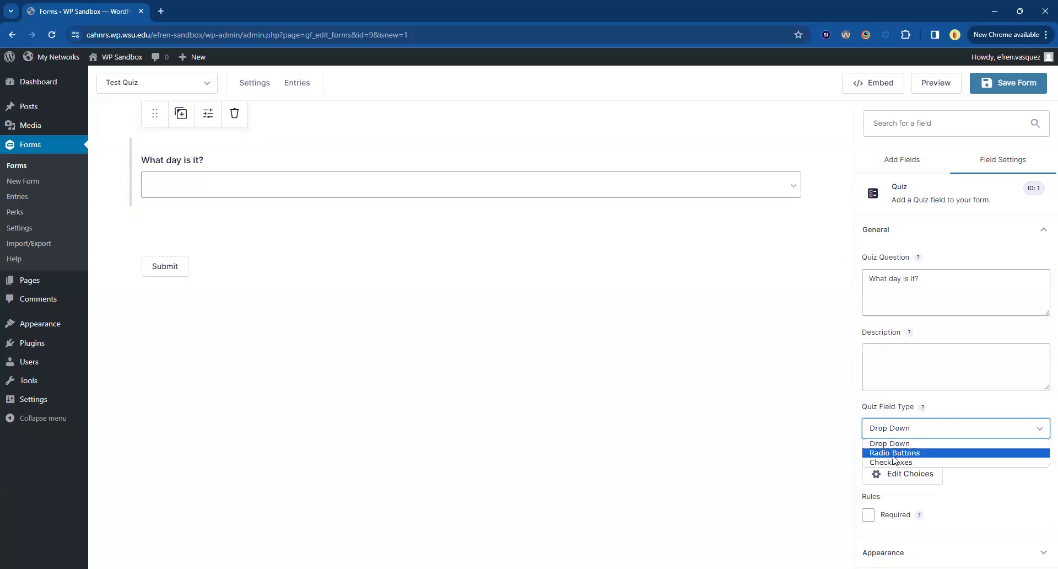
left_click(880, 453)
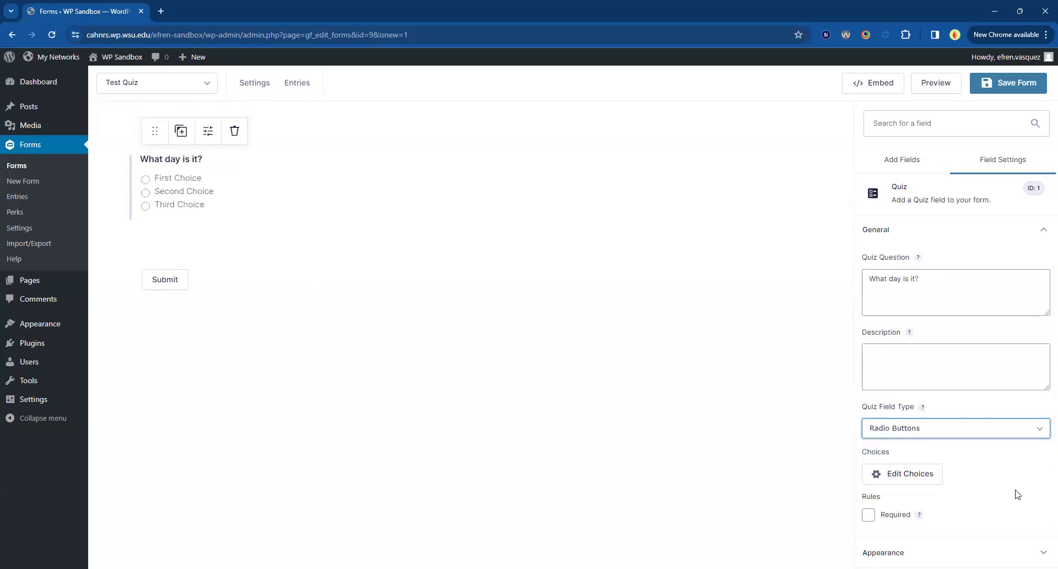
Set the day question's answer choices to Monday, Tuesday and Wednesday, and mark Tuesday as the correct answer.
triple_click(899, 280)
left_click(908, 347)
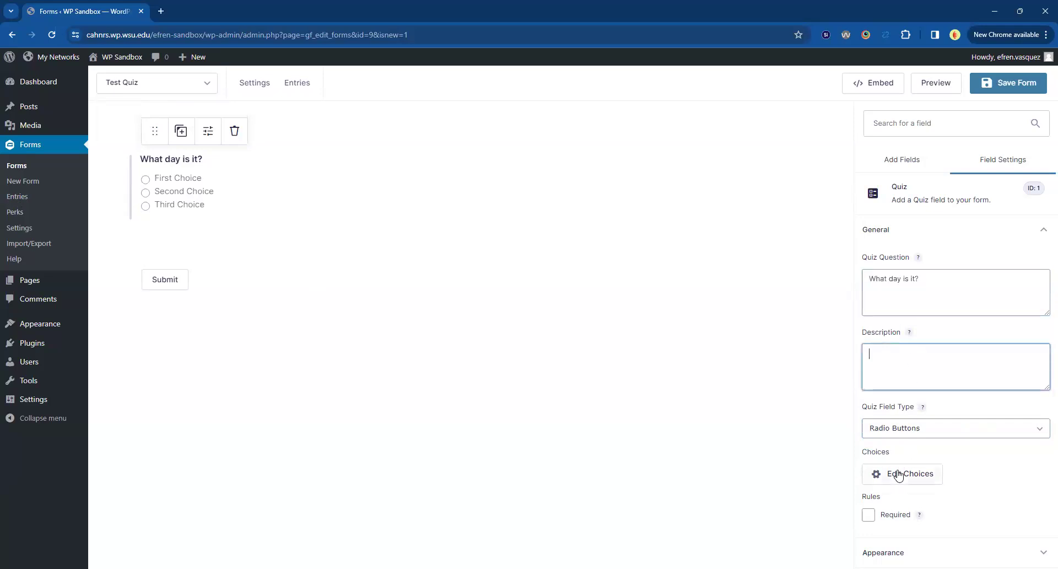
left_click(899, 475)
triple_click(674, 215)
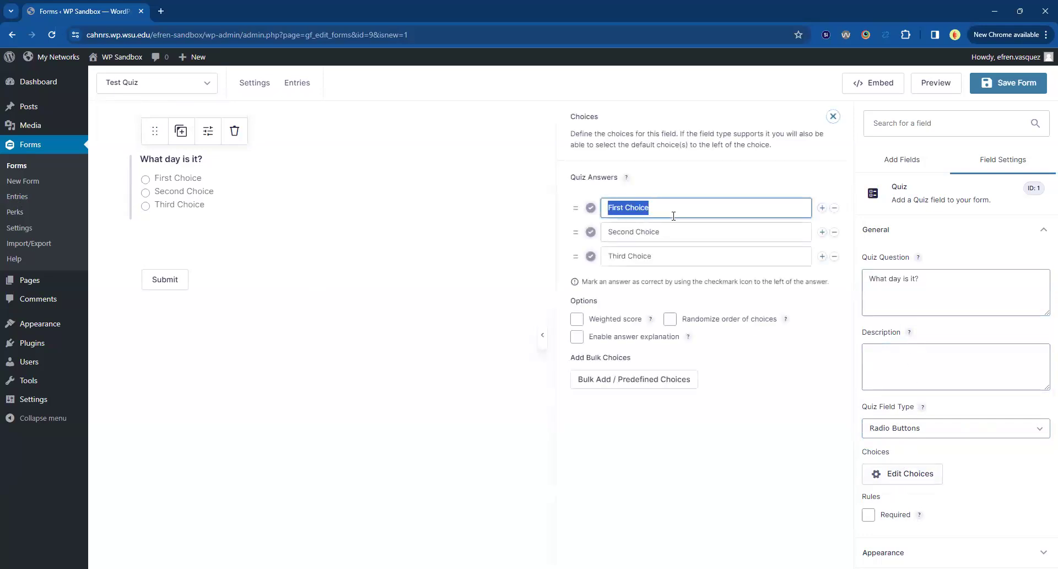
type("Monday")
key("Tab")
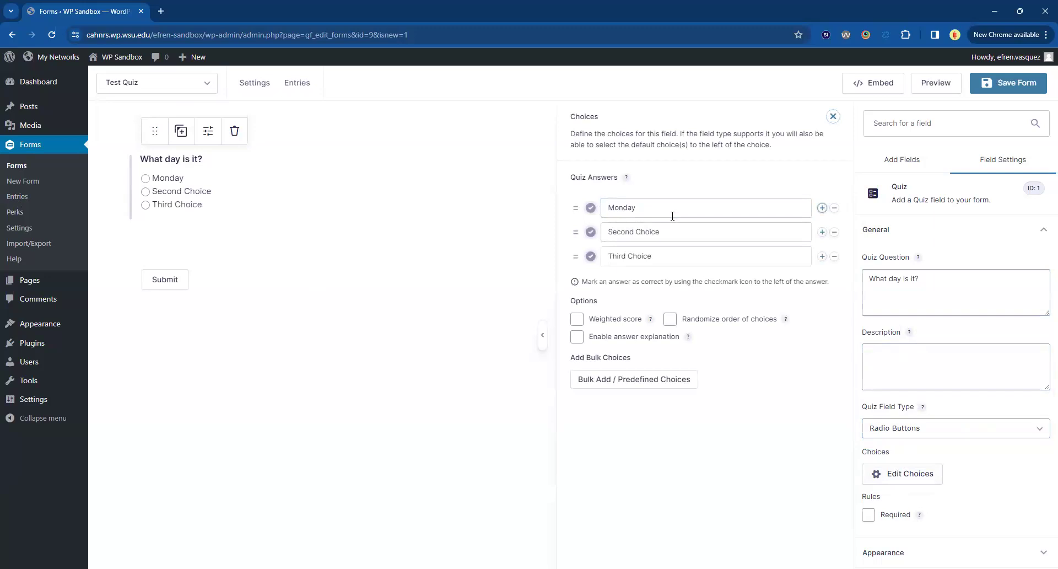
key("Tab")
key("Tab")
type("Tuesday")
key("Tab")
key("Tab")
key("Tab")
type("Wednesday")
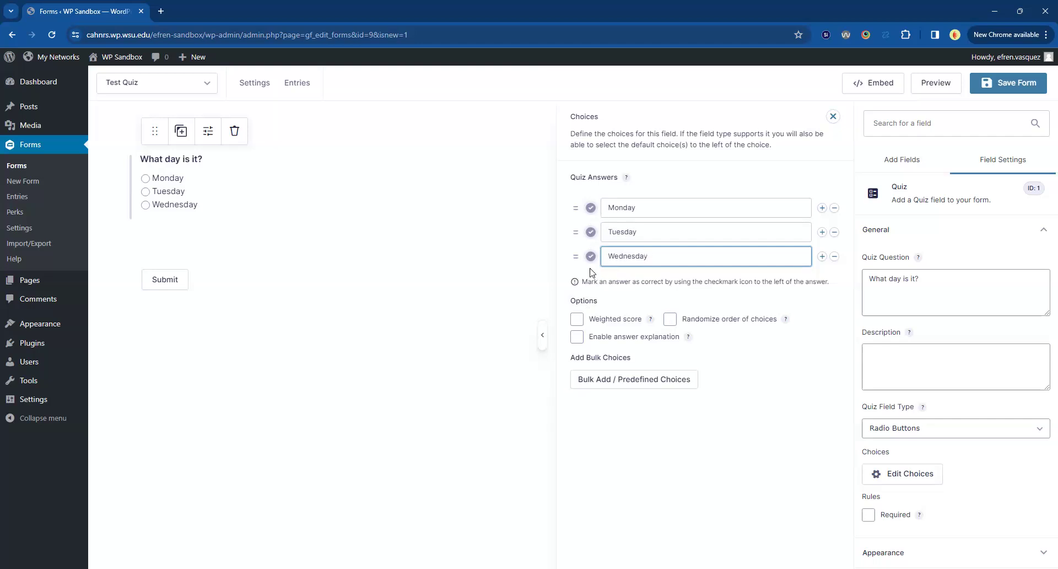
left_click(591, 232)
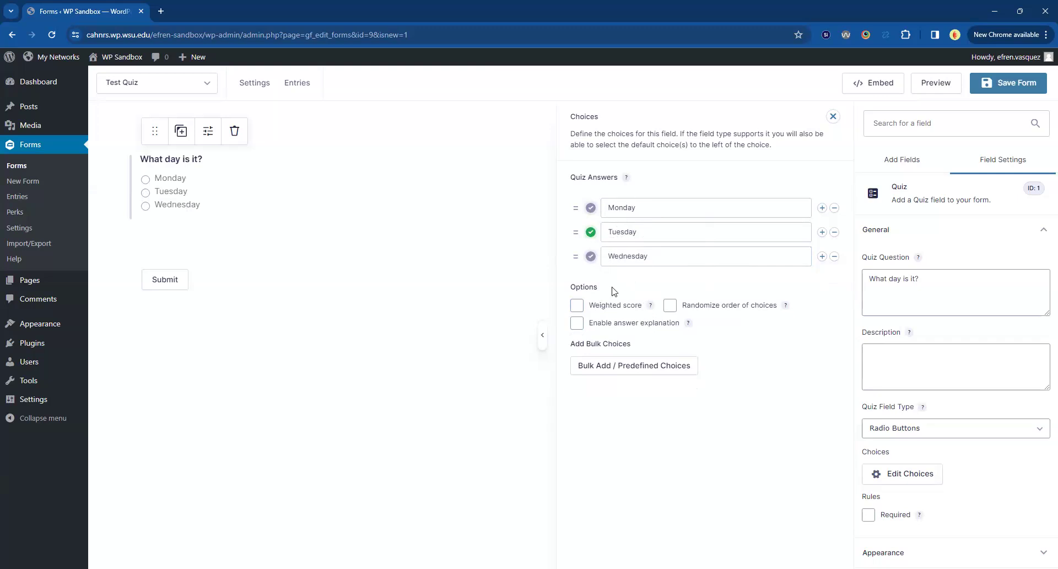
Try the answer explanation option on the day question and turn it off again.
mouse_move(651, 306)
left_click(591, 328)
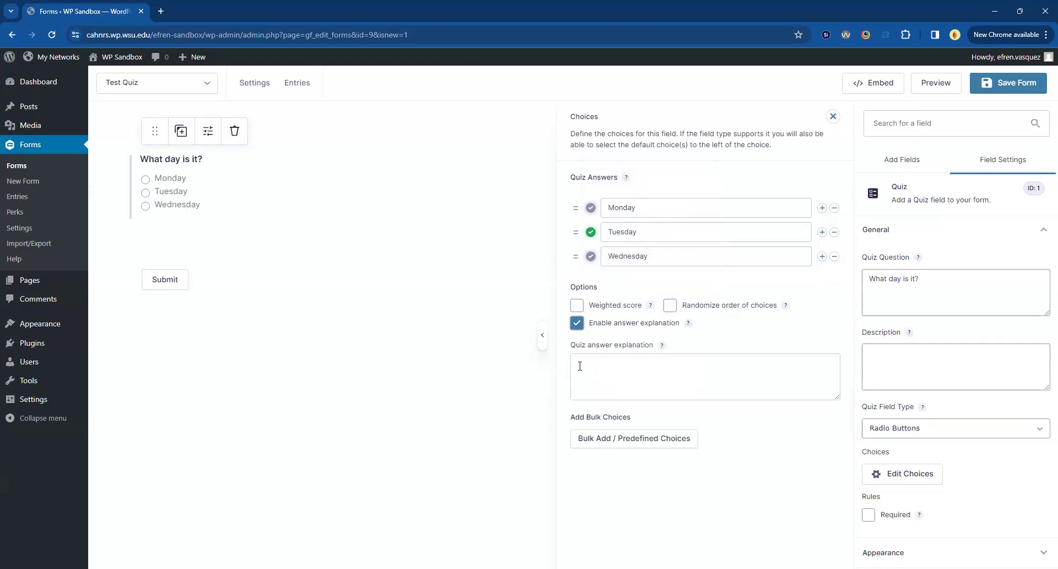
left_click(581, 362)
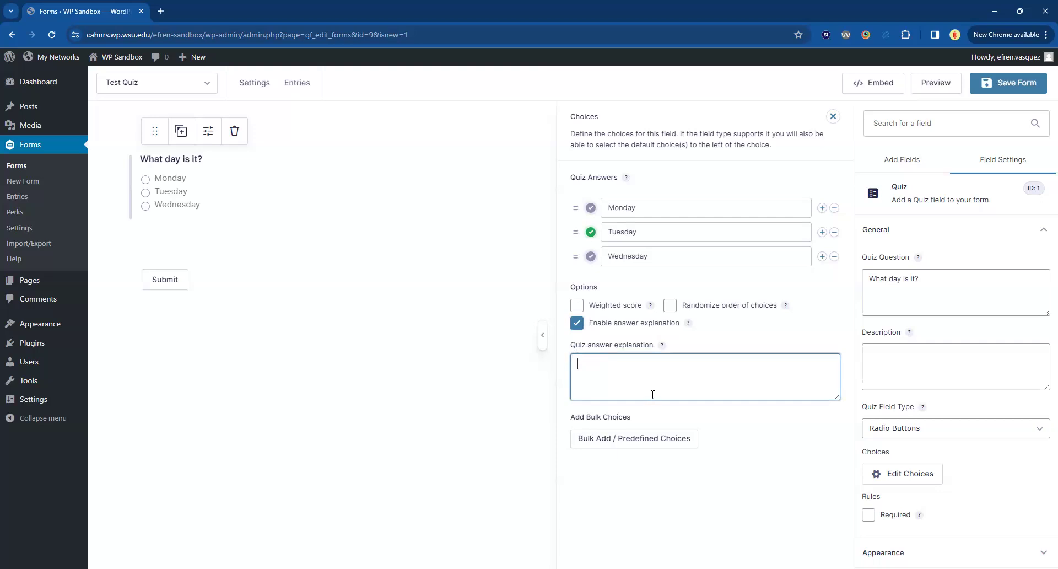
mouse_move(662, 349)
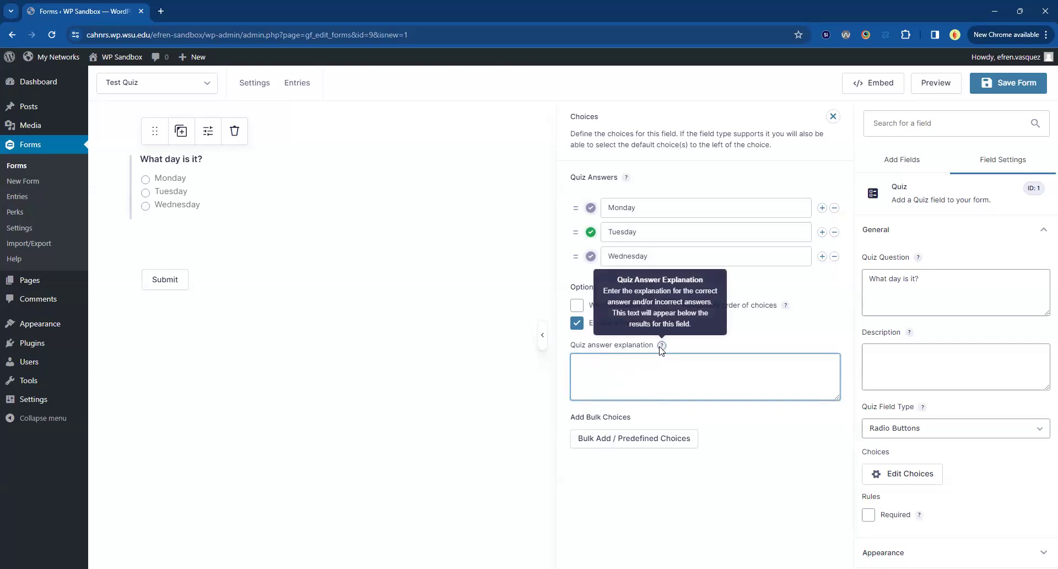
left_click(577, 322)
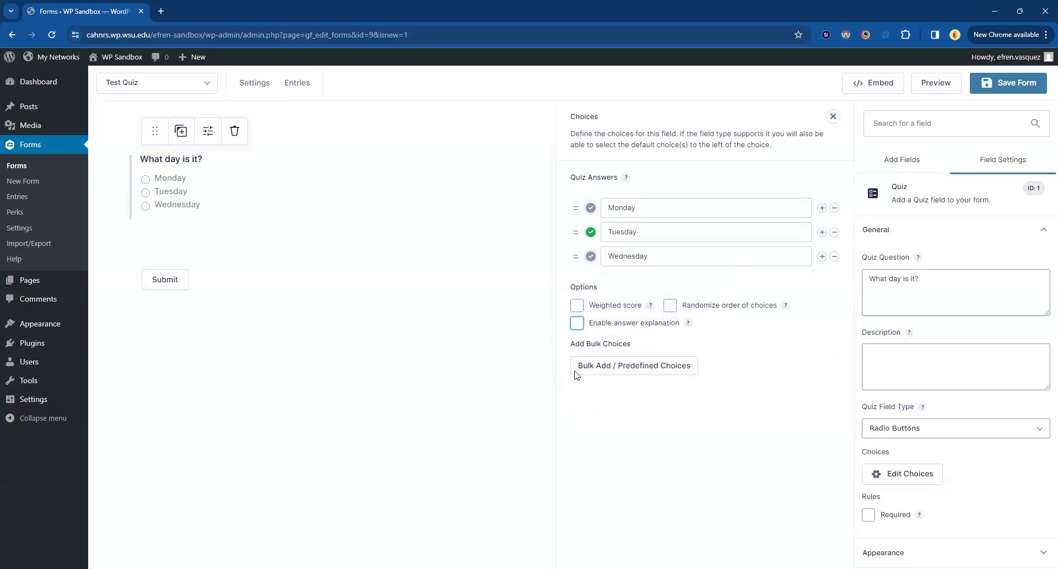
Add a second Quiz field below the day question with the question "What are your hobbies?".
left_click(549, 376)
left_click_drag(900, 495, 197, 231)
left_click(270, 273)
double_click(936, 275)
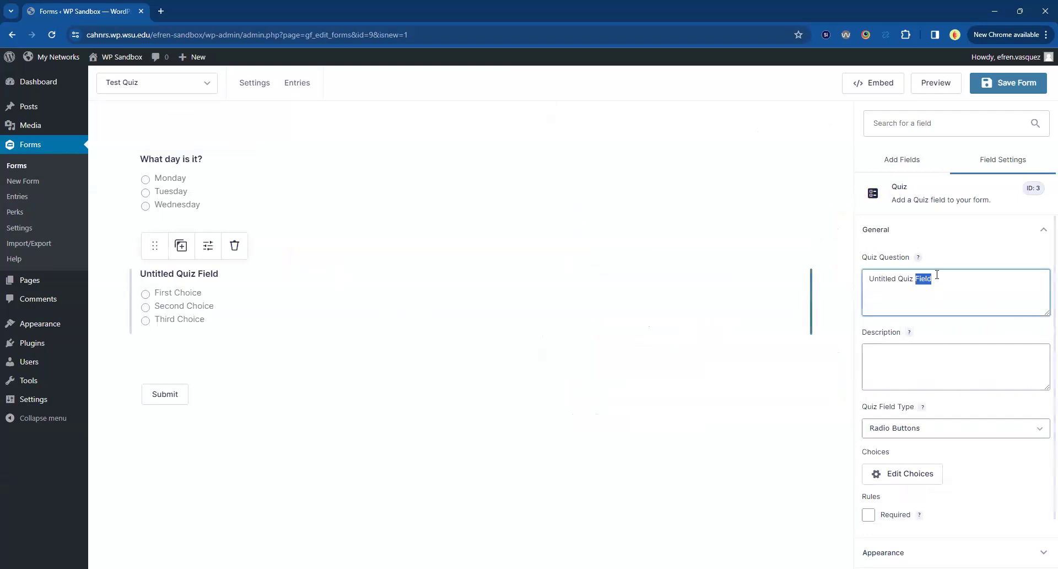
double_click(943, 283)
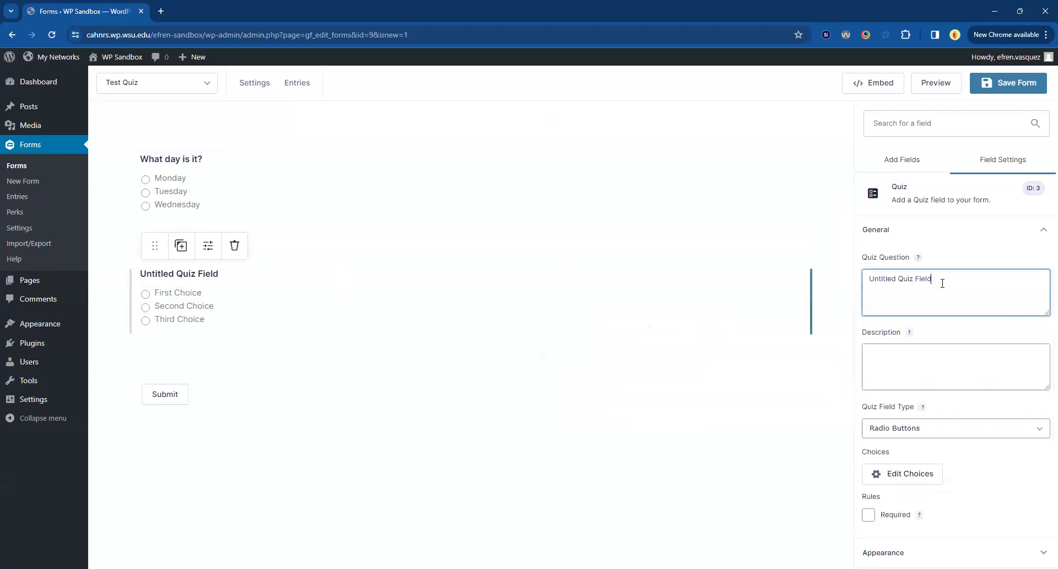
triple_click(942, 283)
type("What a")
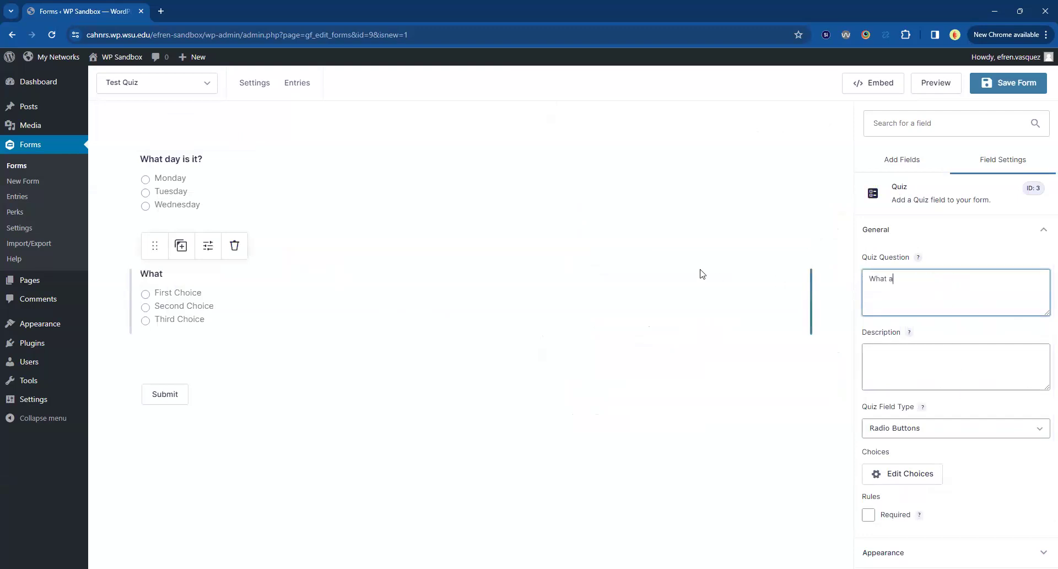
type("re your hobbies?")
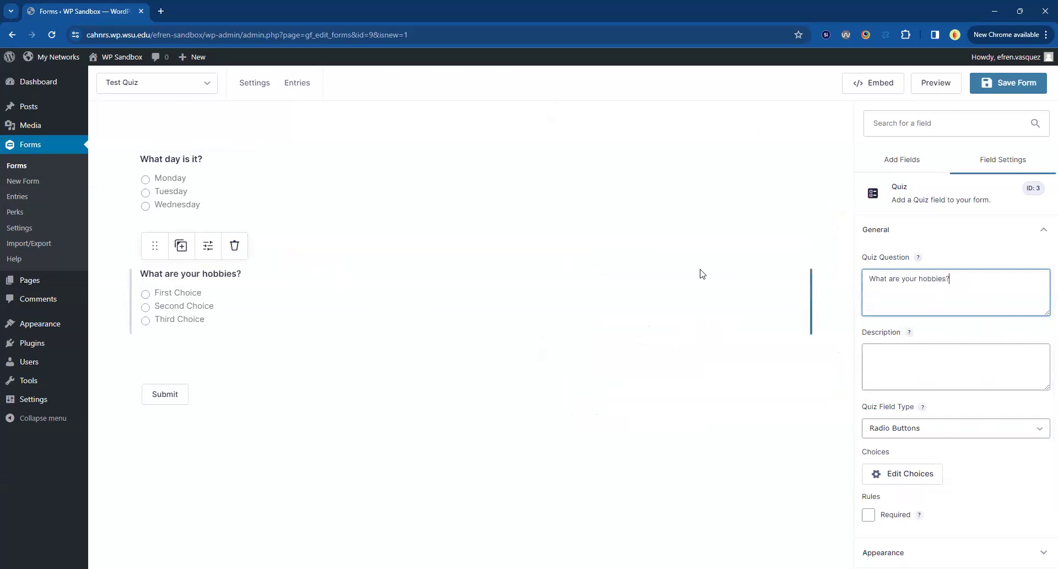
Set the hobbies question's quiz field type to Checkboxes.
left_click(879, 429)
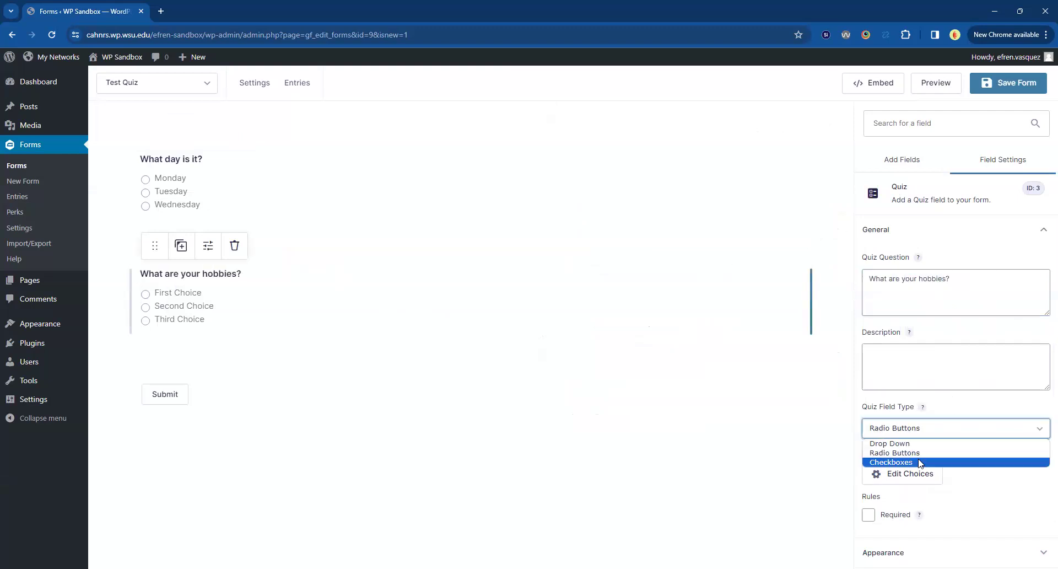
key("Return")
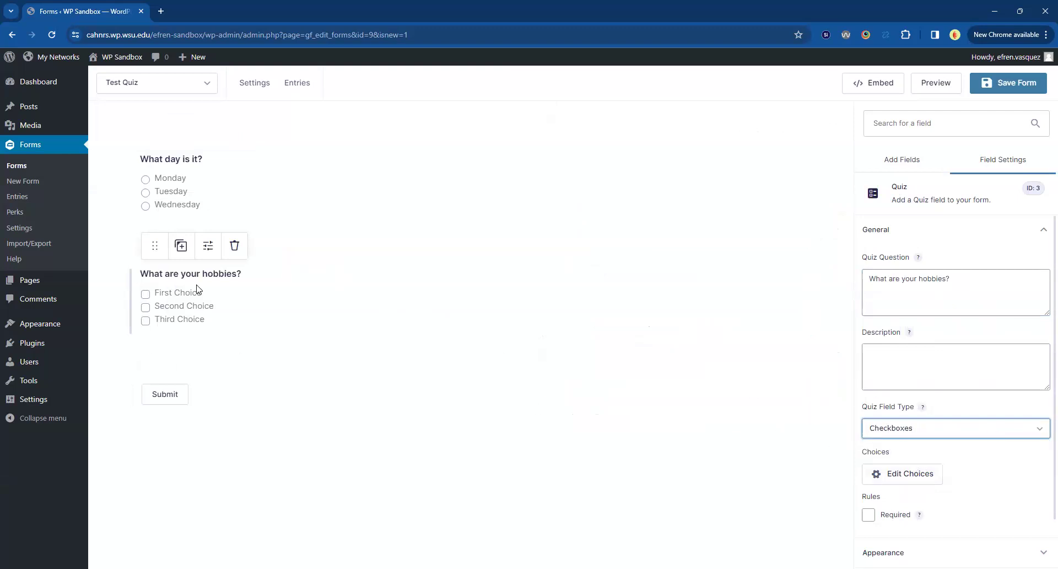
left_click(193, 310)
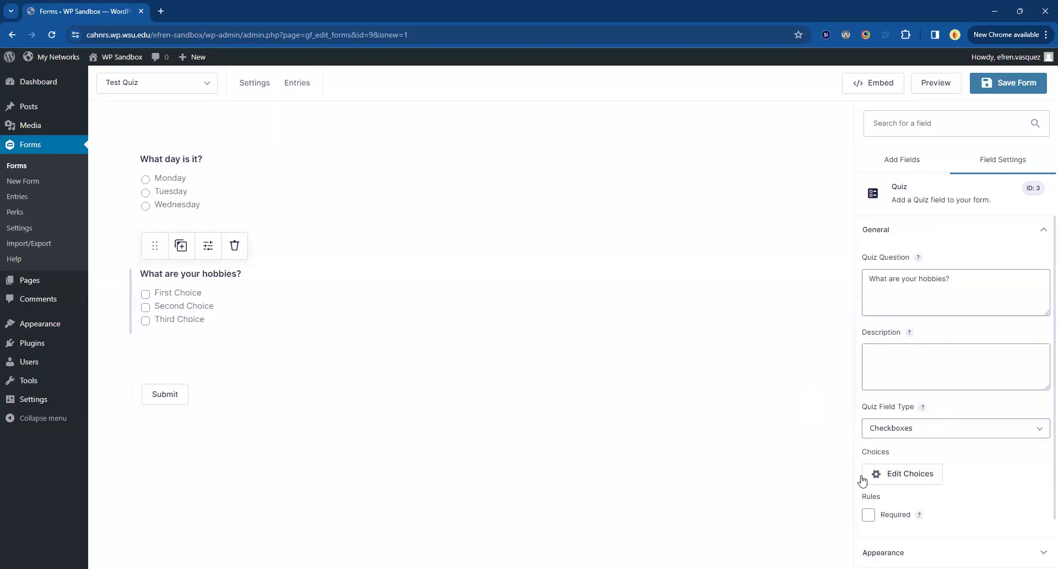
Set the hobbies question's answer choices to Hiking, Photography and Reading, and mark Hiking and Photography as correct answers.
left_click(903, 479)
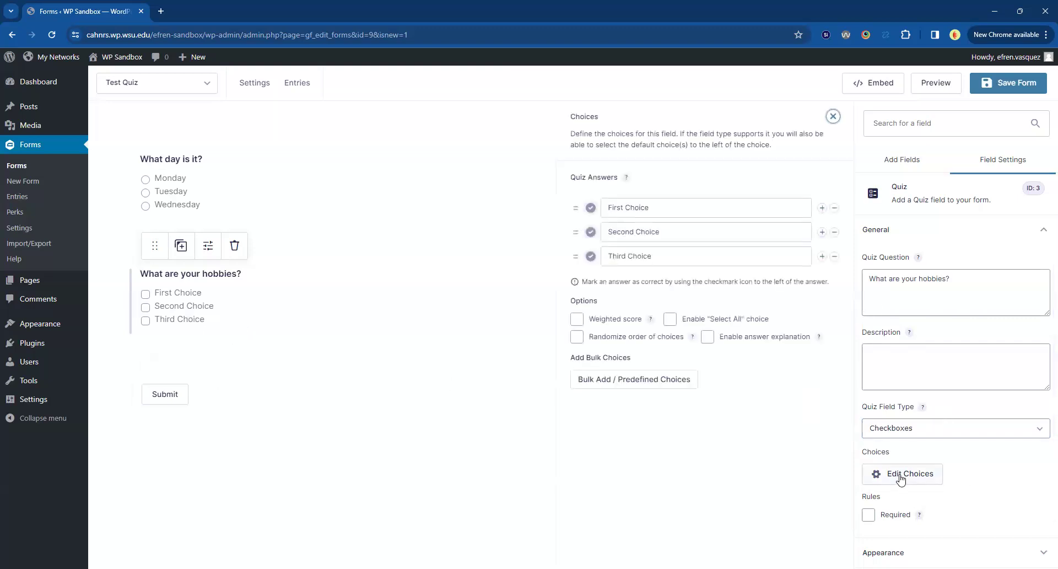
triple_click(647, 207)
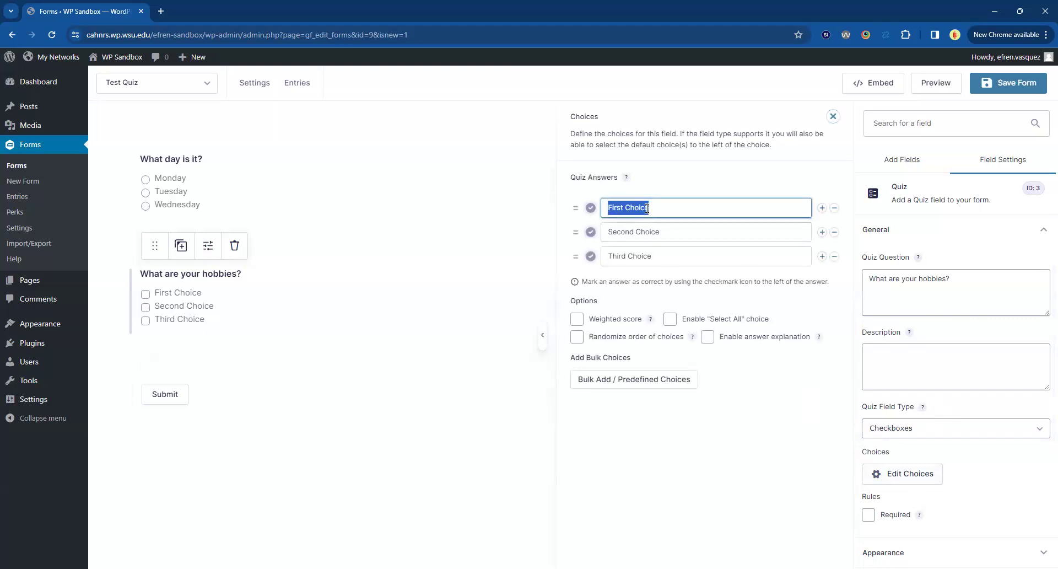
type("Hikin")
key("Tab")
key("Tab")
key("Tab")
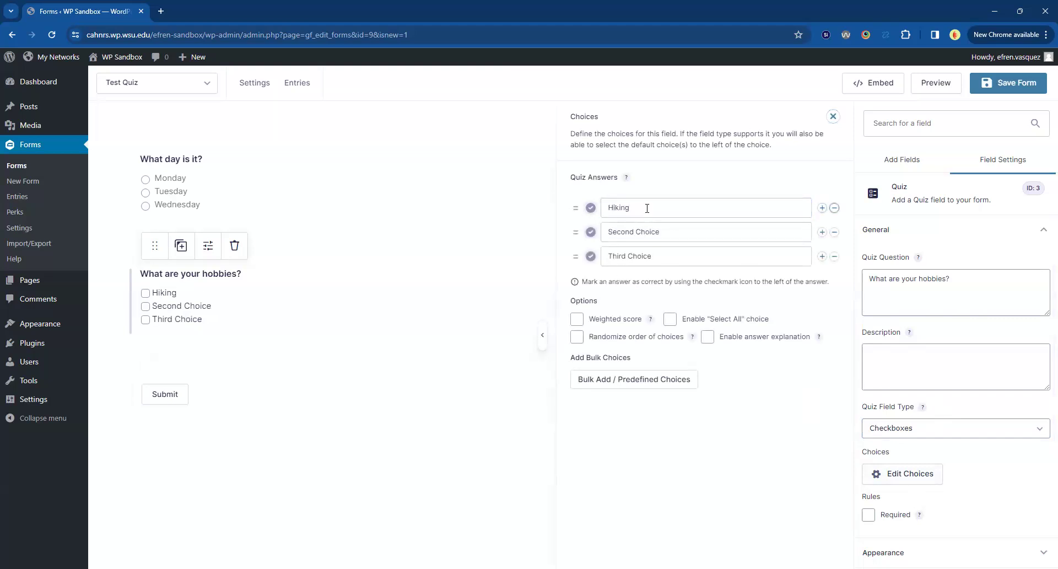
type("Photography")
key("Tab")
key("Tab")
type("Reading")
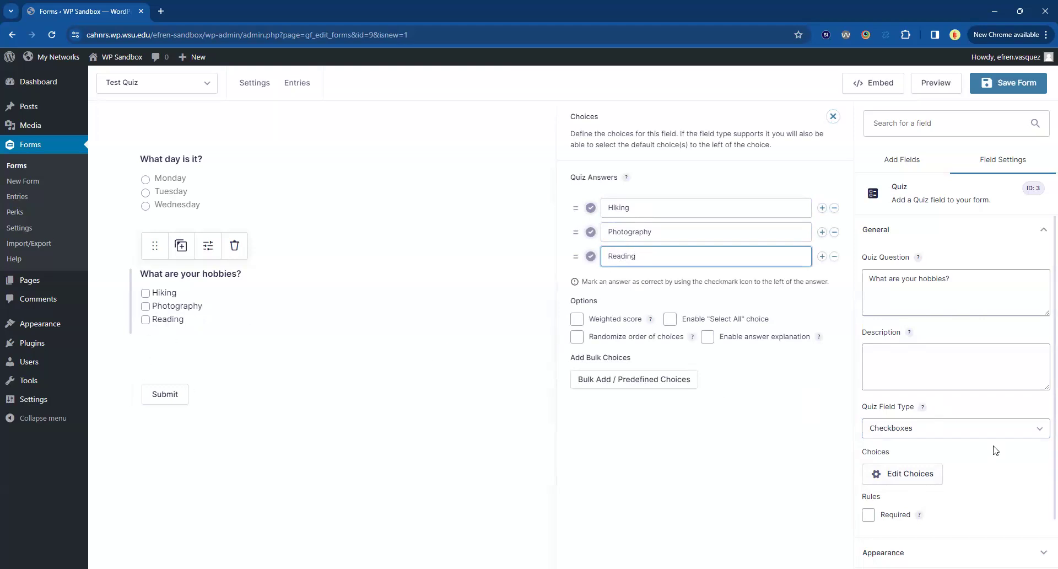
left_click(591, 232)
left_click(590, 207)
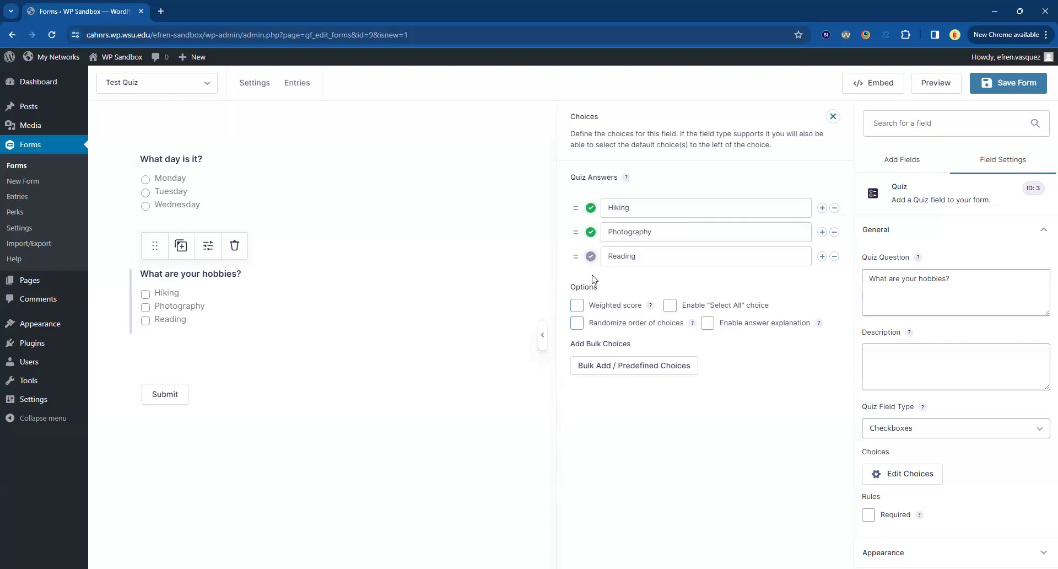
Try marking Reading as correct and enabling the "Select All" choice on the hobbies question, and turn both off again.
left_click(591, 256)
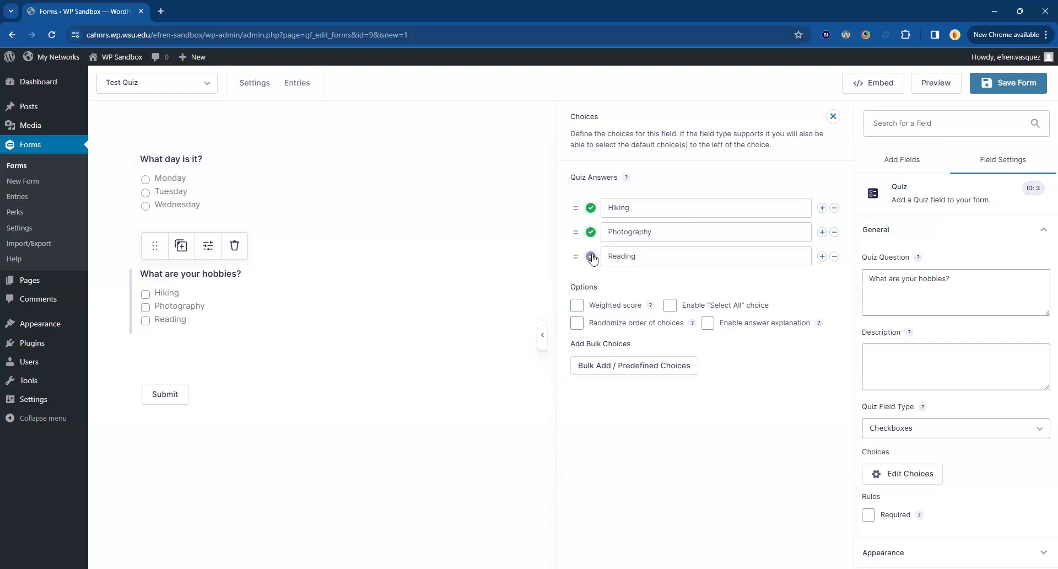
left_click(671, 307)
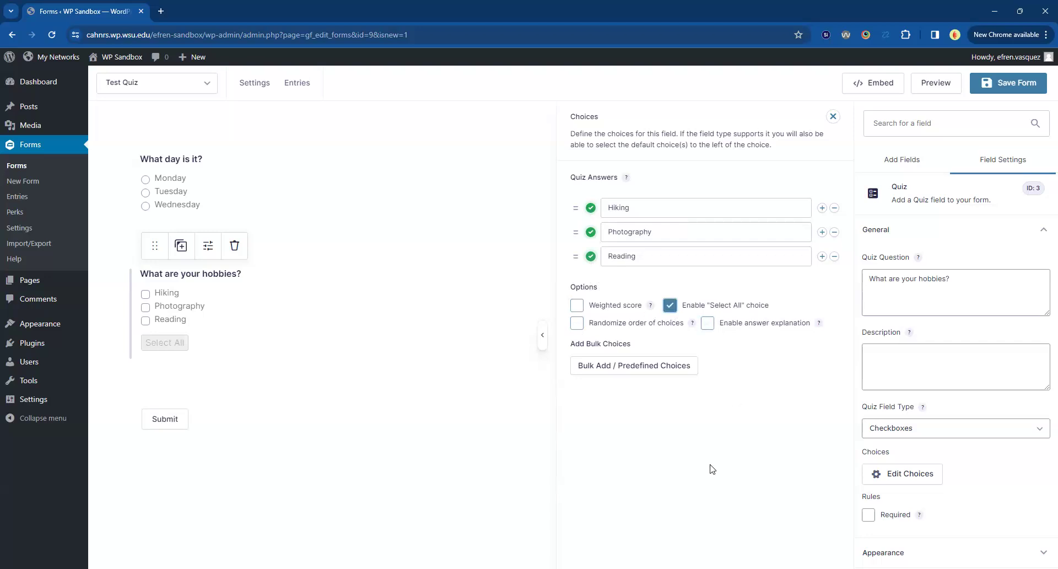
left_click(591, 258)
left_click(669, 307)
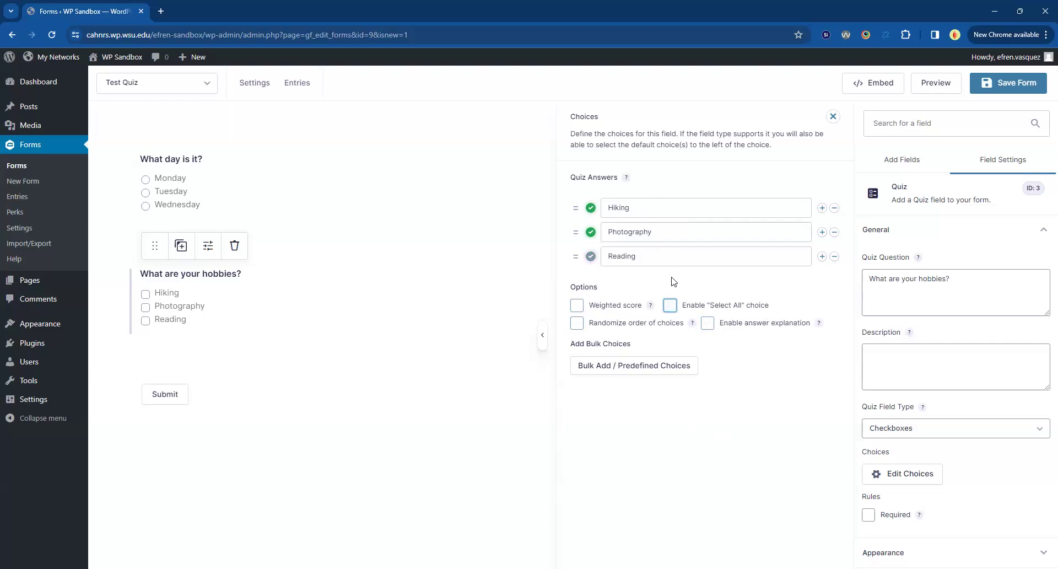
left_click(467, 476)
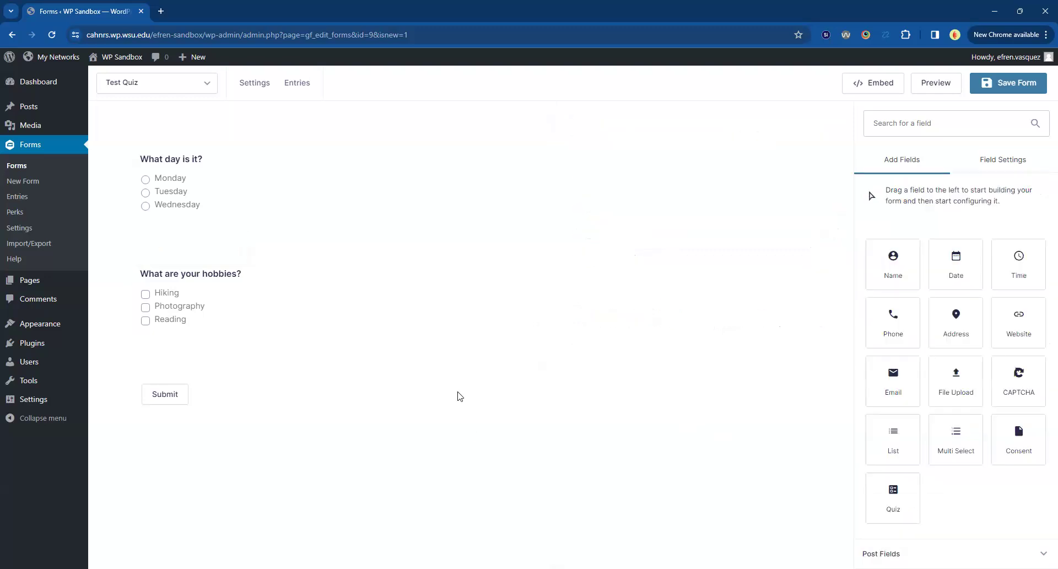
Add a third Quiz field below the hobbies question with the question "What state is WSU in?" and the Drop Down field type.
left_click_drag(878, 486, 169, 364)
left_click(912, 278)
key("ctrl+a")
type("Wgh")
key("BackSpace")
key("BackSpace")
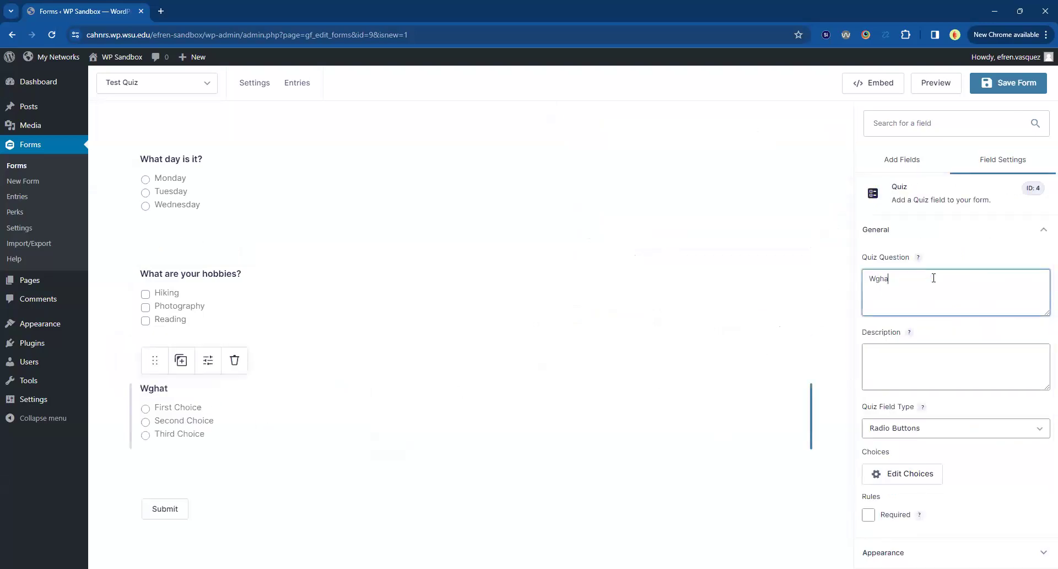
type("hat state is WSU in?")
left_click(900, 428)
left_click(894, 439)
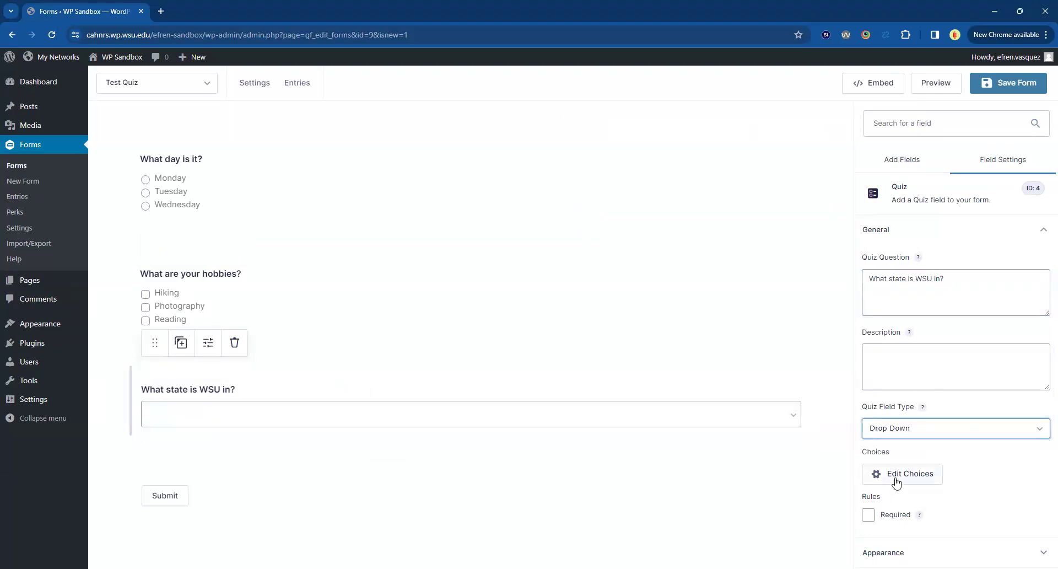
Set the state question's answer choices to Washington, Oregon and Idaho, and mark Washington as the correct answer.
left_click(898, 478)
double_click(663, 211)
key("ctrl+a")
type("Washington")
key("Tab")
key("Tab")
key("Tab")
type("Oregon")
key("Tab")
key("Tab")
key("Tab")
type("C")
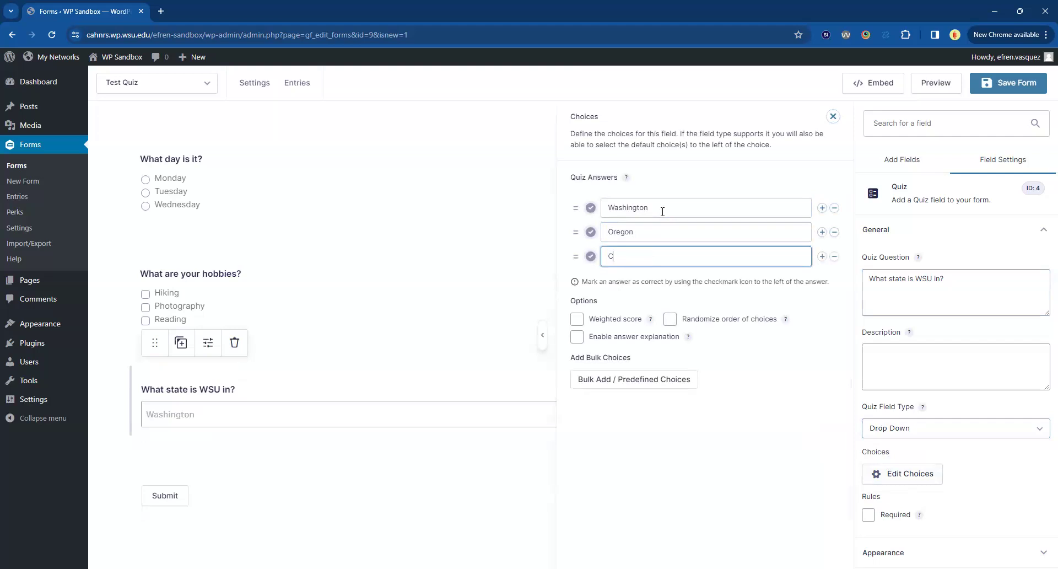
type("Idaho")
left_click(590, 208)
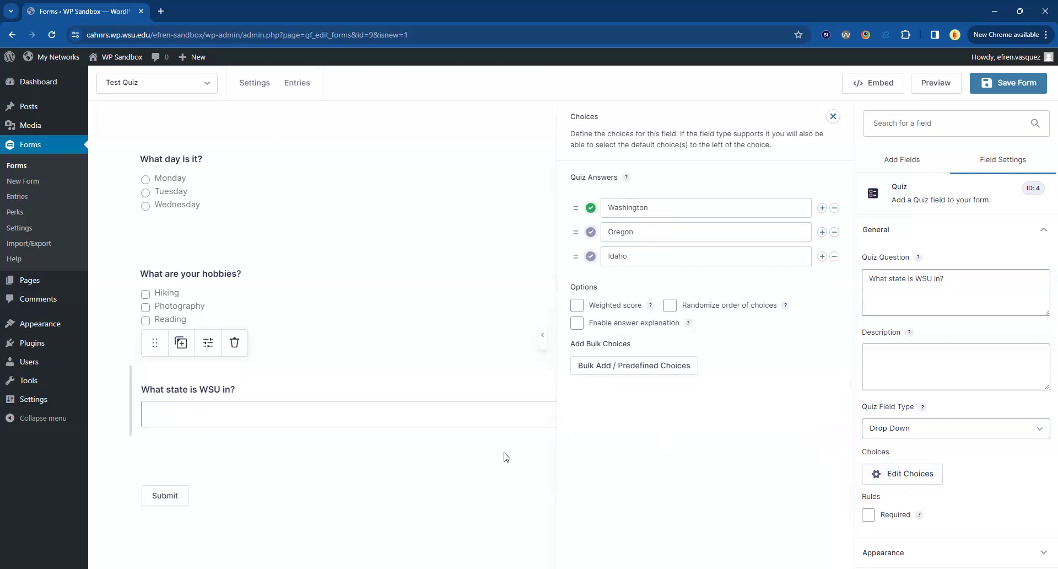
left_click(491, 495)
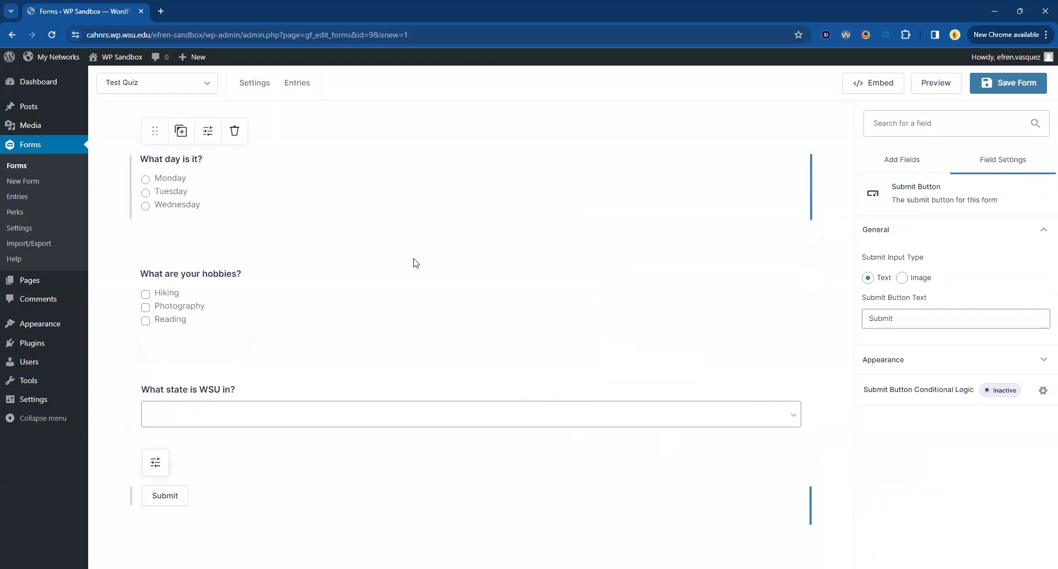
Save the form and preview it, checking the drop-down of the state question.
left_click(1015, 94)
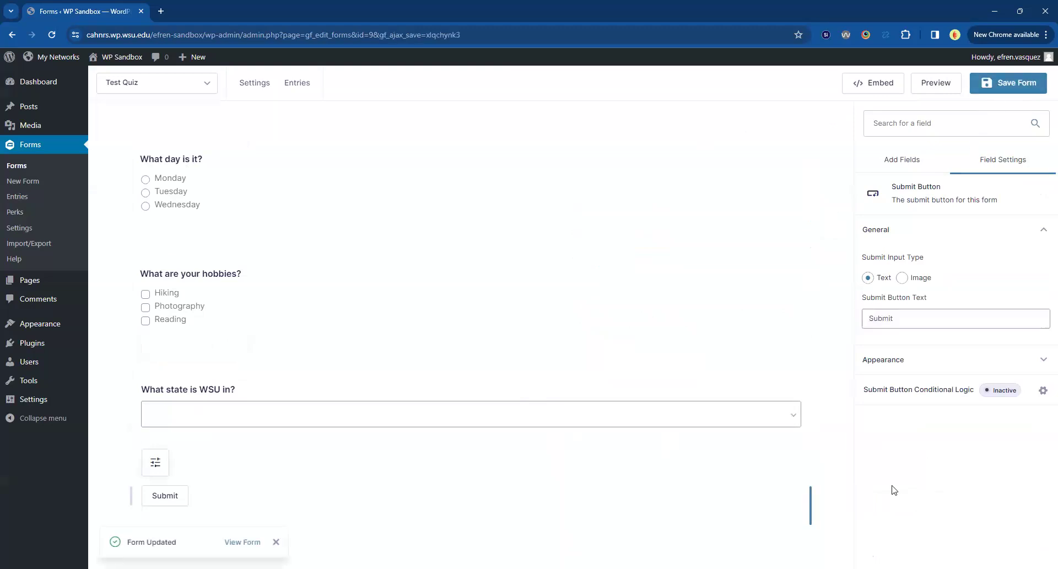
left_click(949, 93)
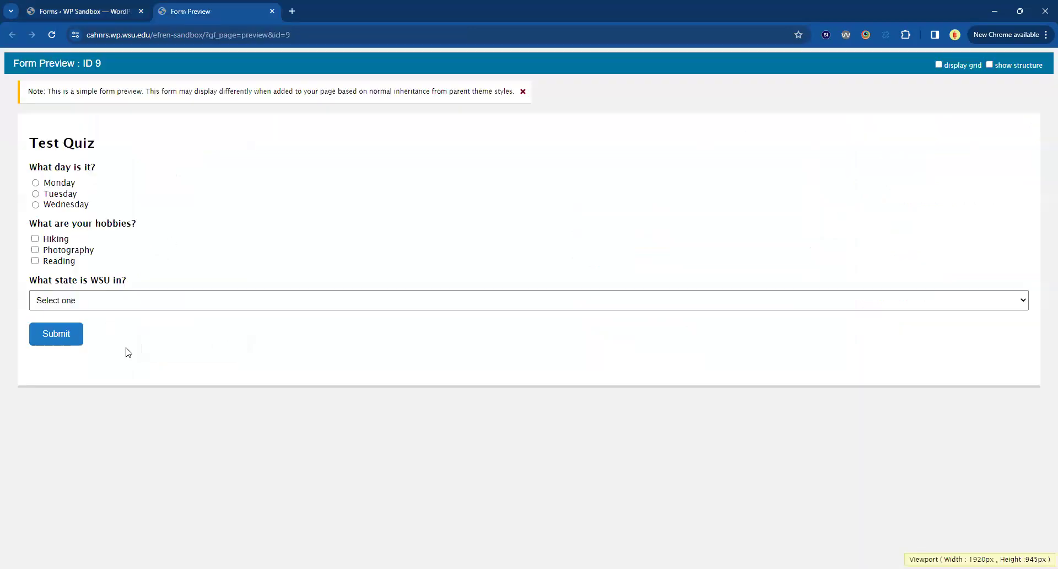
left_click(90, 303)
left_click(129, 387)
Open the Test Quiz form's quiz settings from the forms list and read the help on shuffling quiz fields and instant feedback.
left_click(99, 10)
left_click(157, 83)
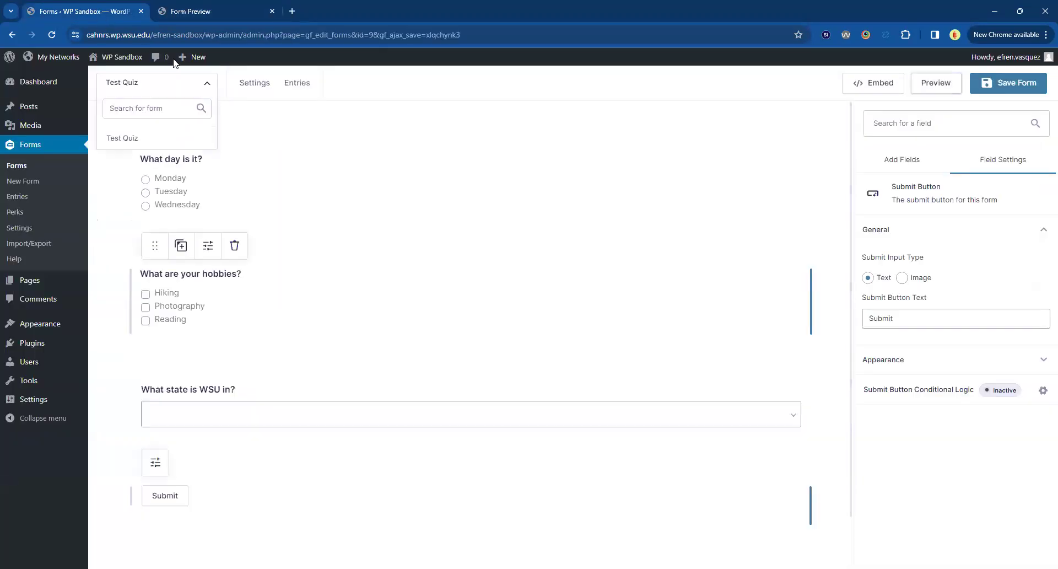
left_click(386, 127)
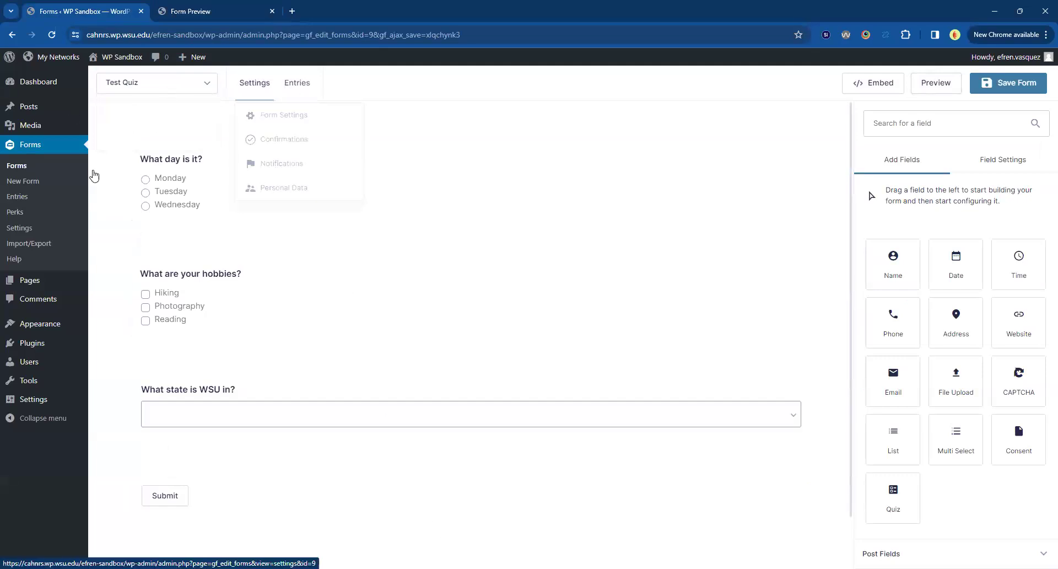
left_click(17, 167)
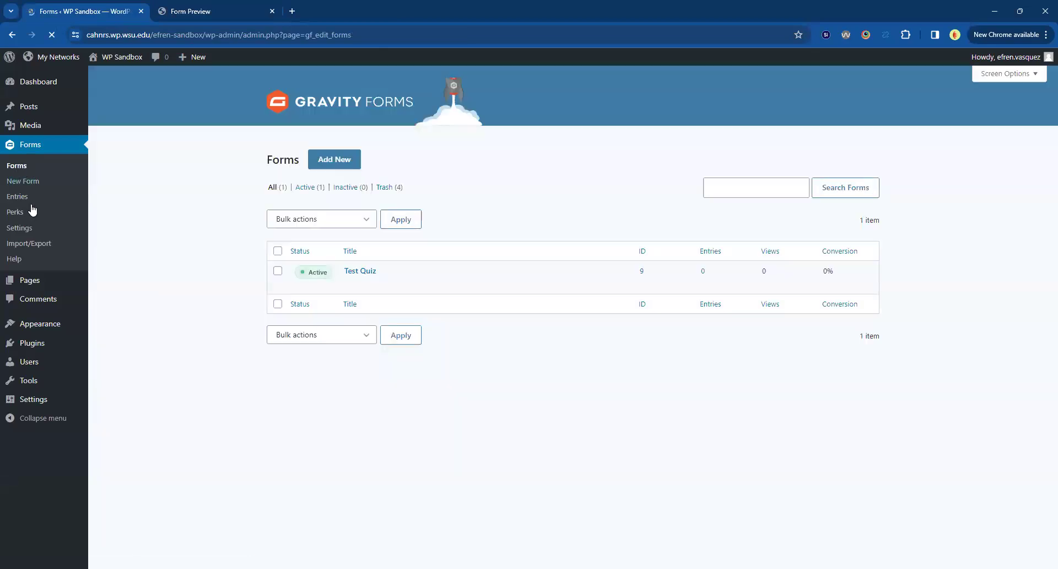
mouse_move(369, 287)
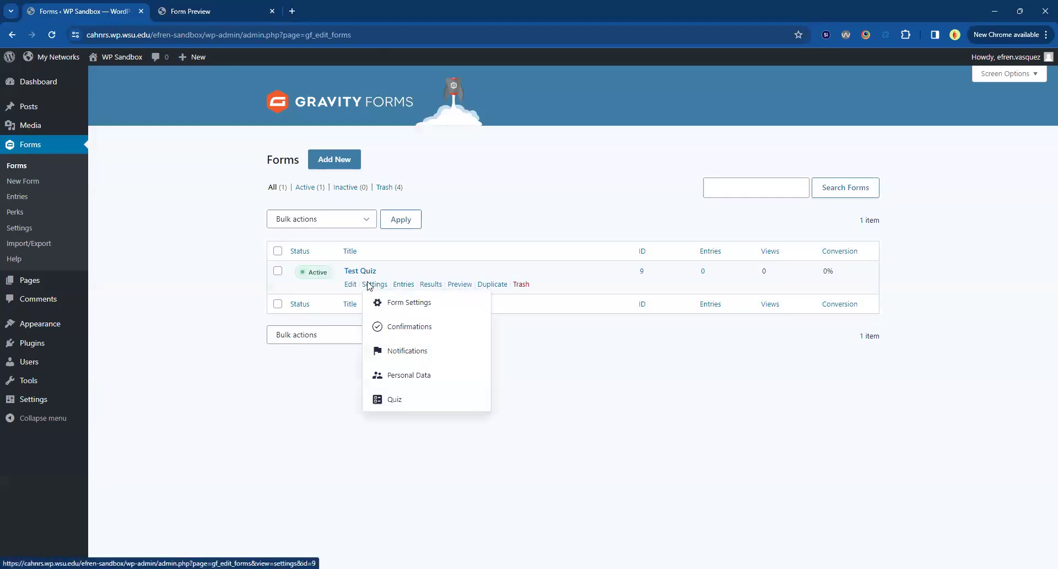
left_click(401, 404)
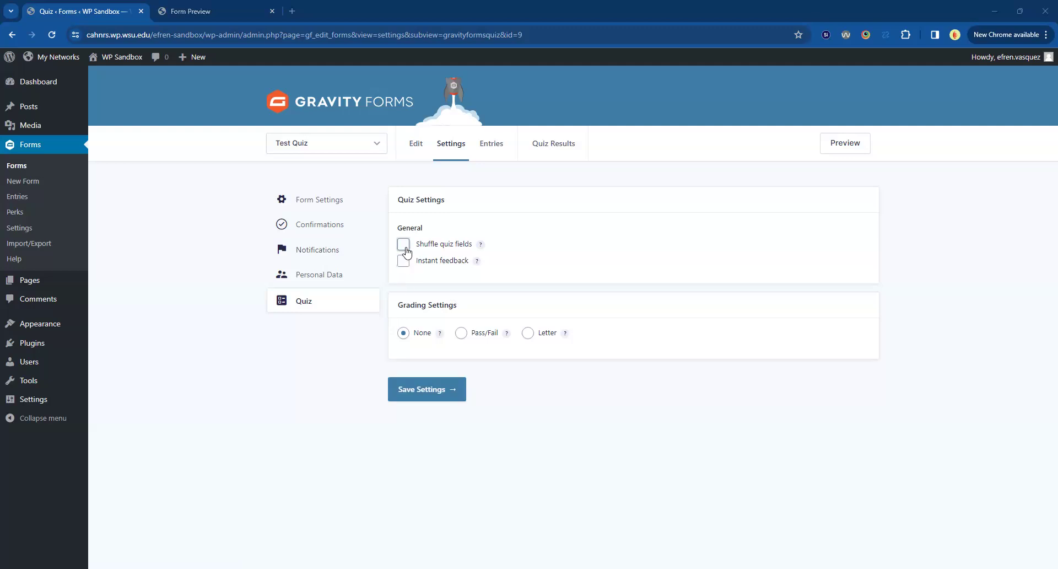
mouse_move(483, 248)
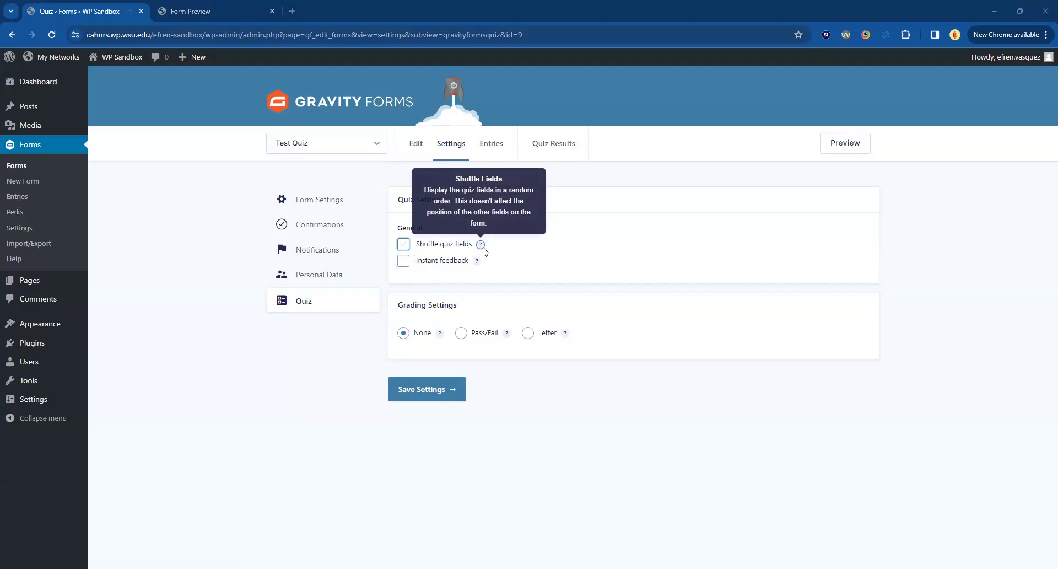
mouse_move(479, 266)
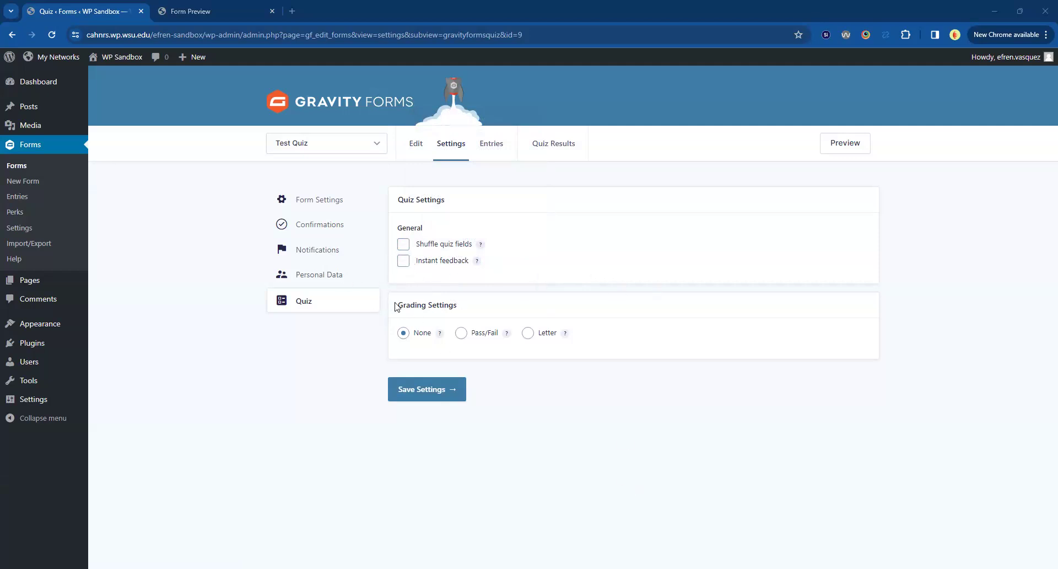
Set the quiz grading to Pass/Fail with a pass percentage of 80%.
left_click(460, 335)
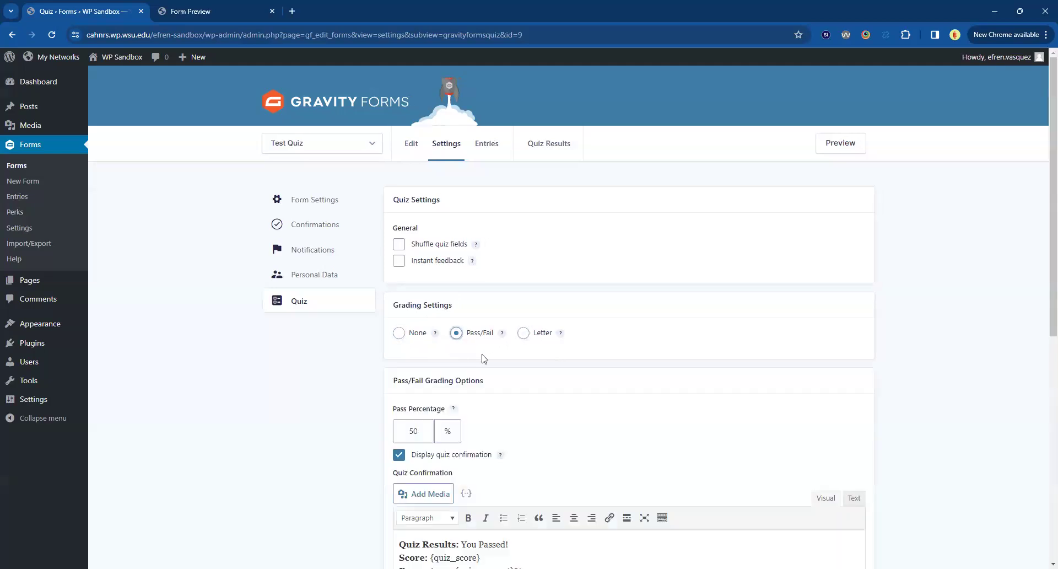
scroll(543, 402, "down", 3)
left_click_drag(392, 245, 456, 252)
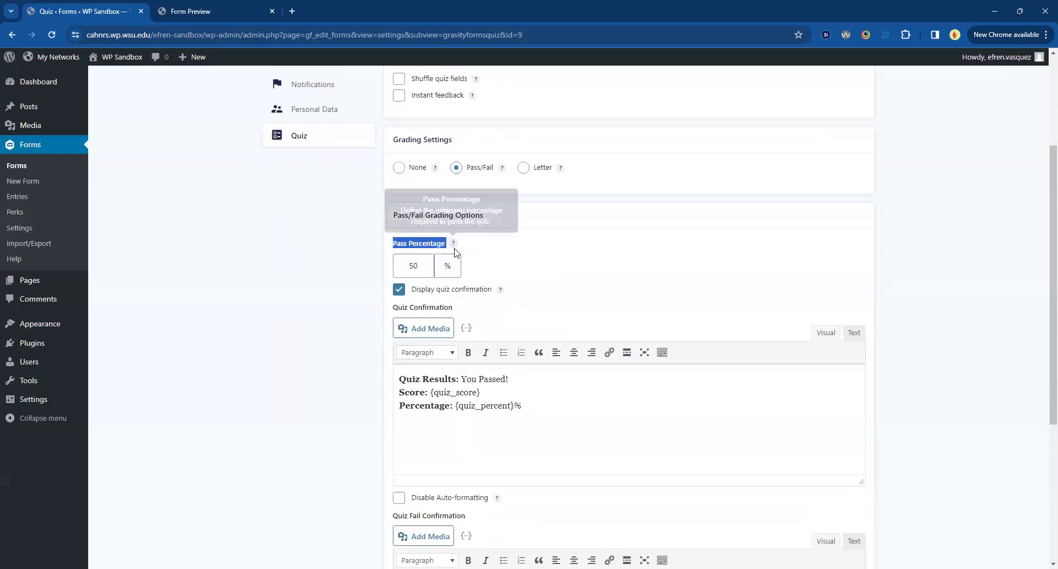
double_click(391, 269)
type("80")
key("Escape")
left_click(589, 268)
left_click_drag(408, 267, 415, 269)
left_click(563, 292)
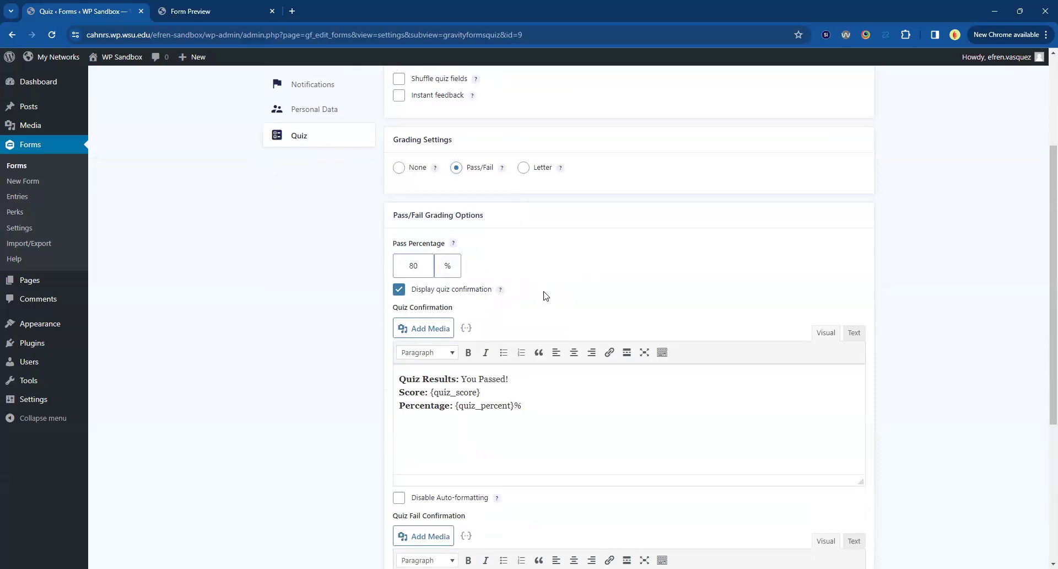
Try Letter grading for the quiz, review its letter grade percentages, and switch the grading back to Pass/Fail.
left_click(525, 168)
scroll(547, 362, "down", 2)
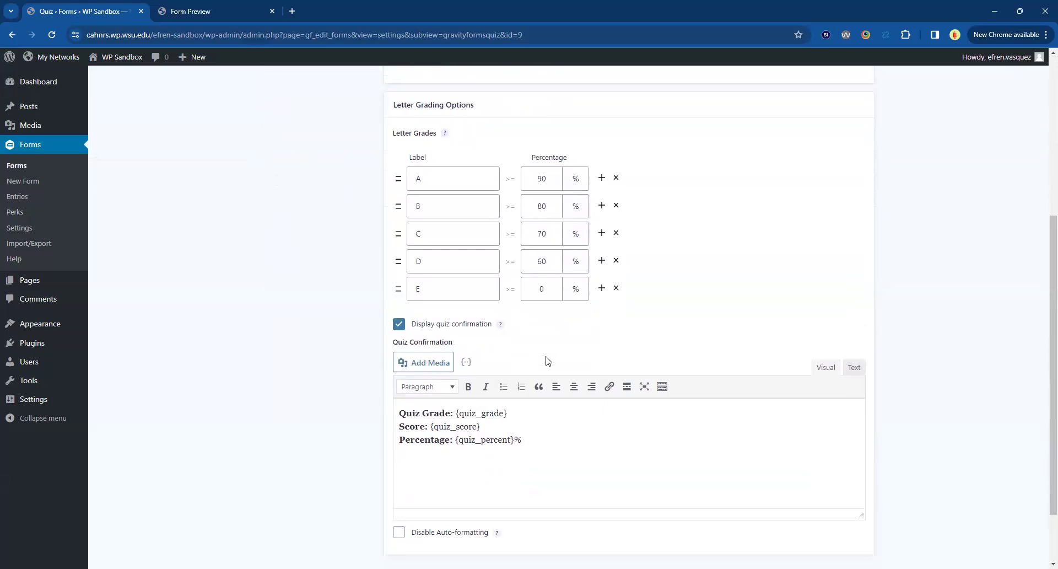
scroll(553, 264, "up", 1)
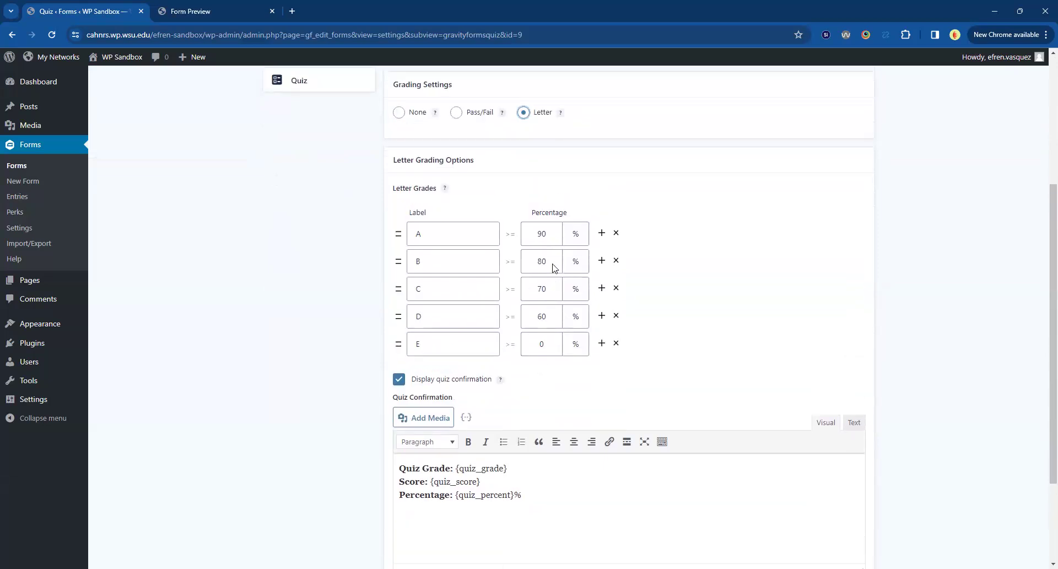
scroll(554, 264, "down", 2)
scroll(553, 266, "up", 2)
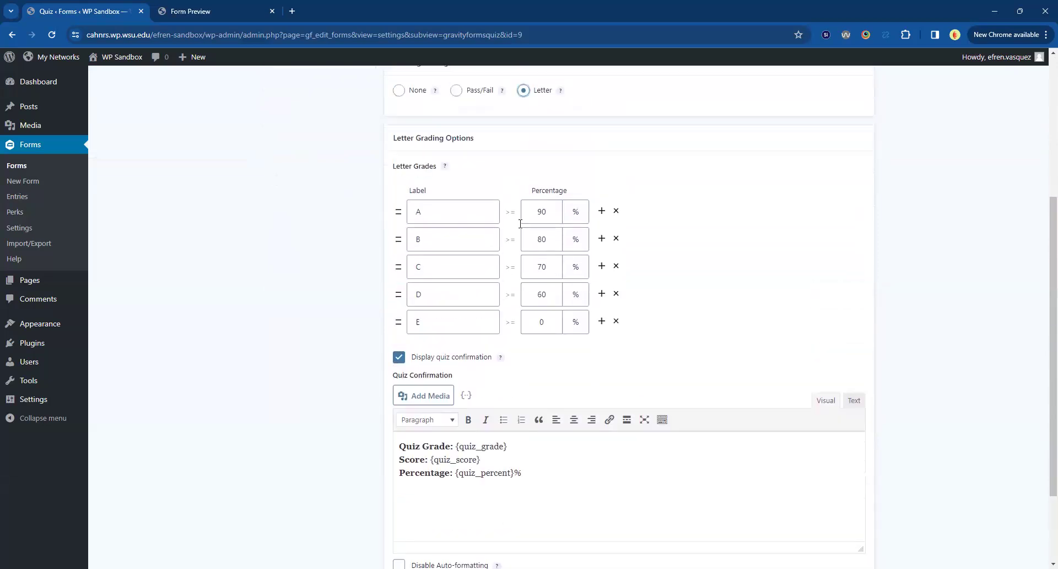
scroll(522, 356, "up", 2)
left_click(470, 202)
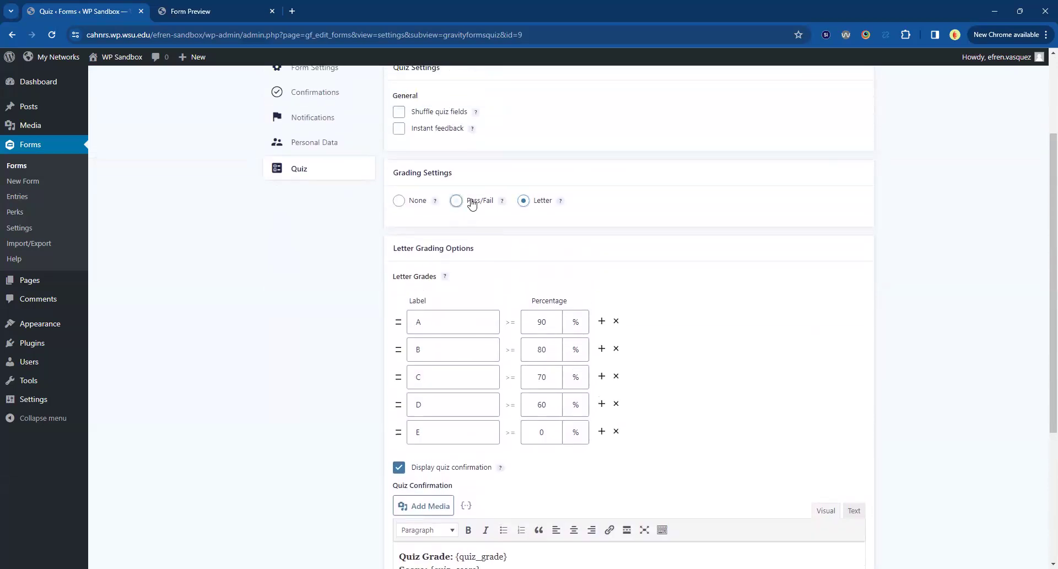
double_click(411, 300)
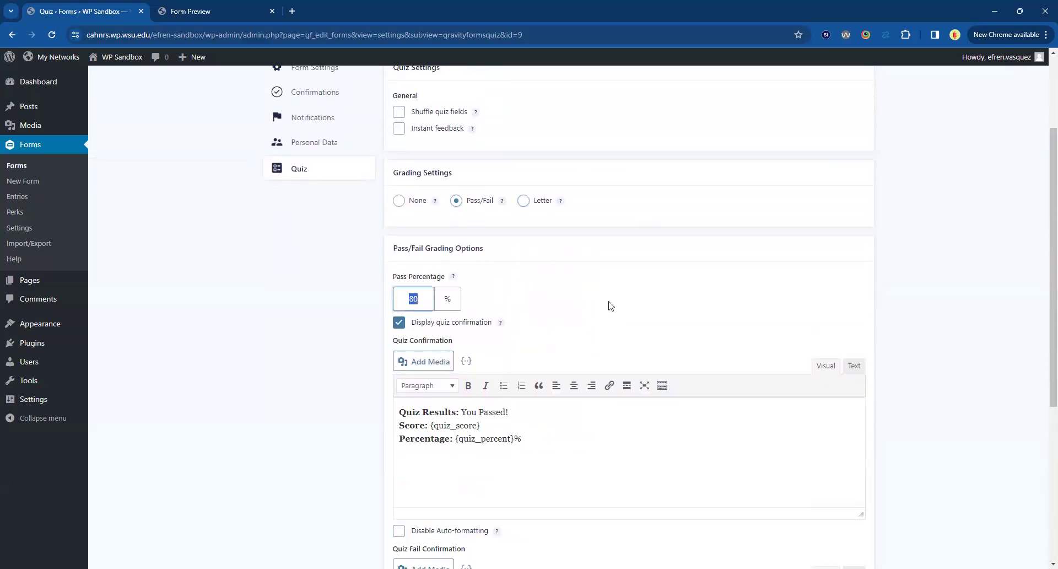
left_click(751, 302)
Add "You will be receiving an email shortly." after "You Passed!" in the quiz confirmation message.
scroll(750, 301, "down", 2)
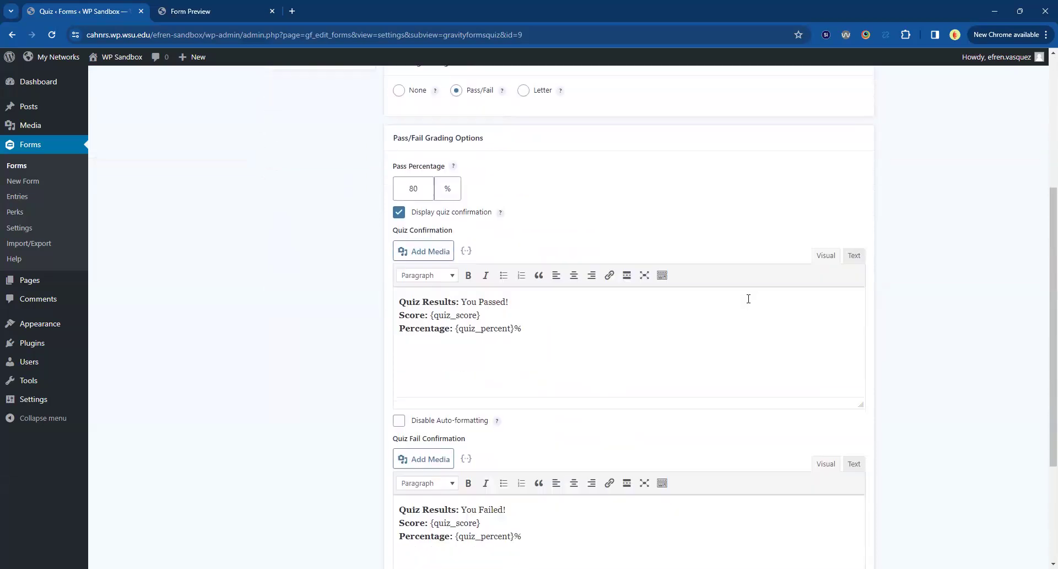
scroll(596, 370, "down", 2)
scroll(484, 318, "up", 1)
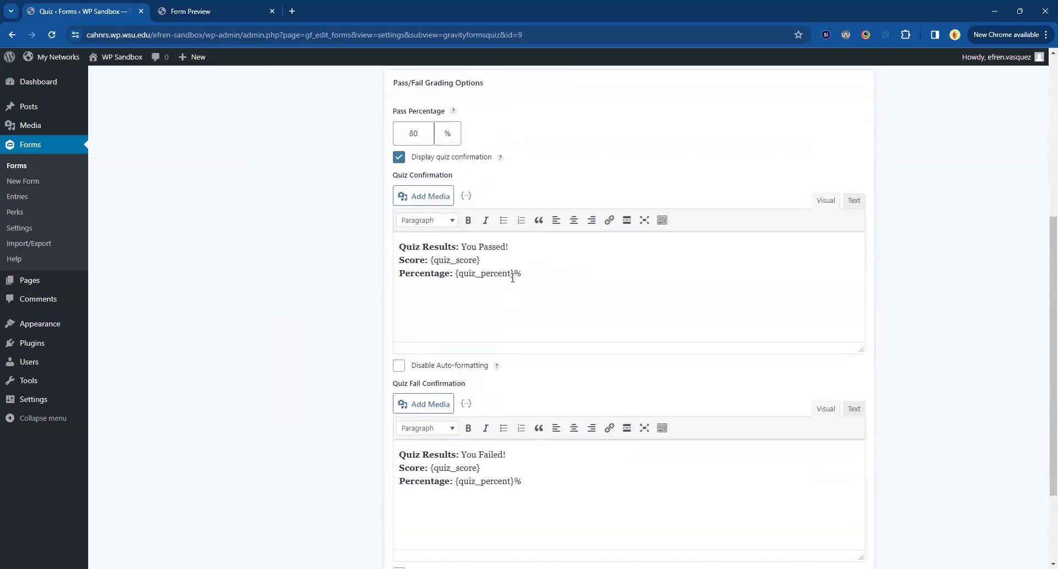
left_click_drag(401, 247, 473, 246)
left_click(497, 247)
type("You will be receiving an email shortly.")
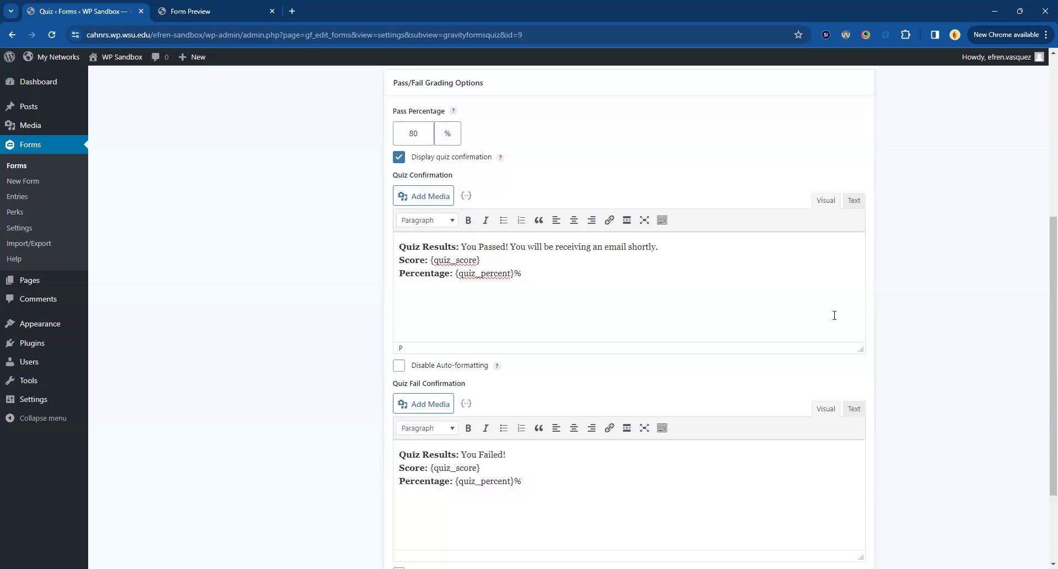
scroll(430, 325, "down", 2)
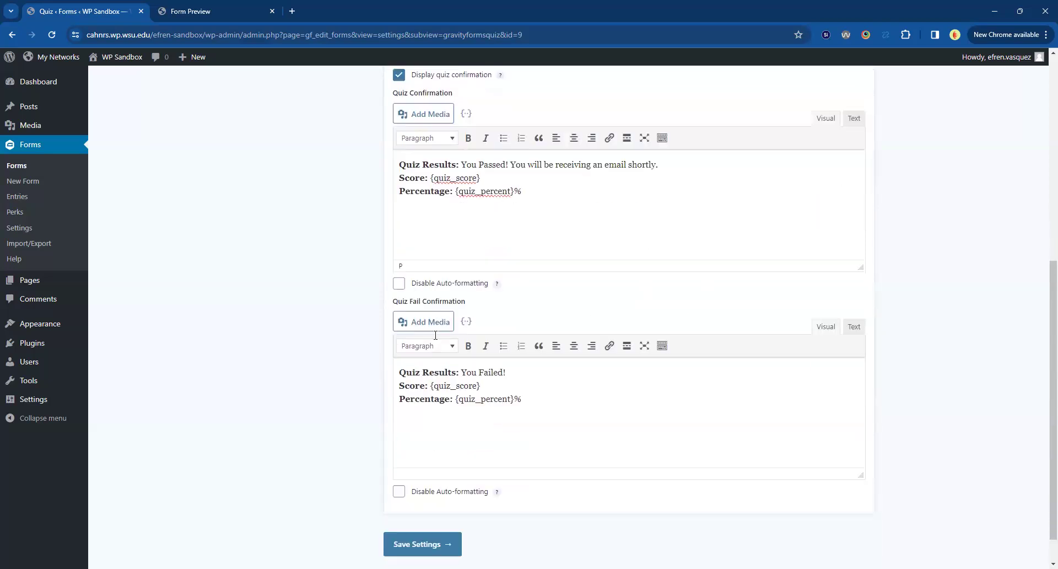
Review the quiz fail confirmation message and save the Test Quiz form's quiz settings.
left_click_drag(515, 382, 350, 355)
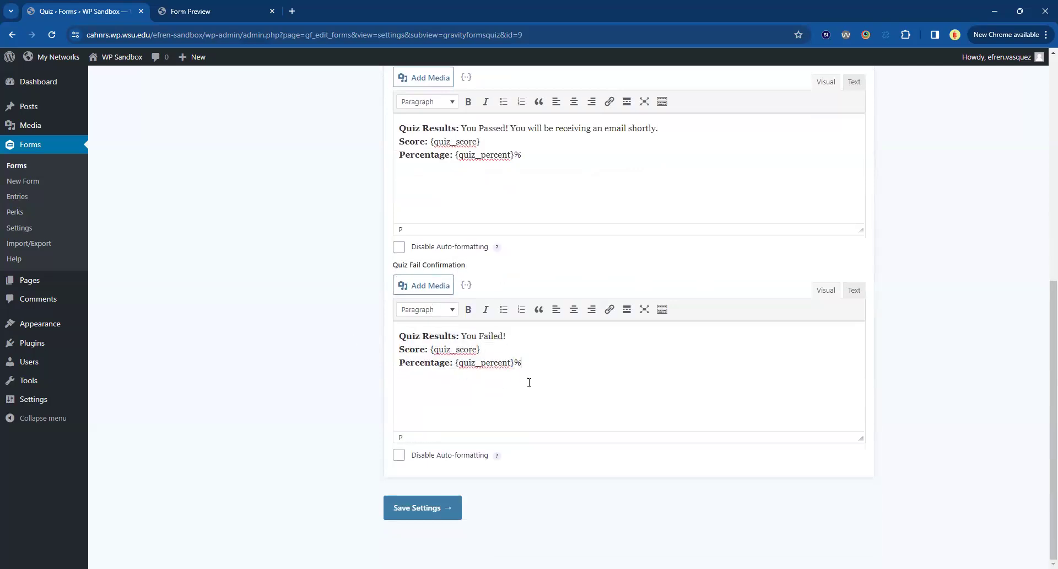
scroll(529, 383, "up", 6)
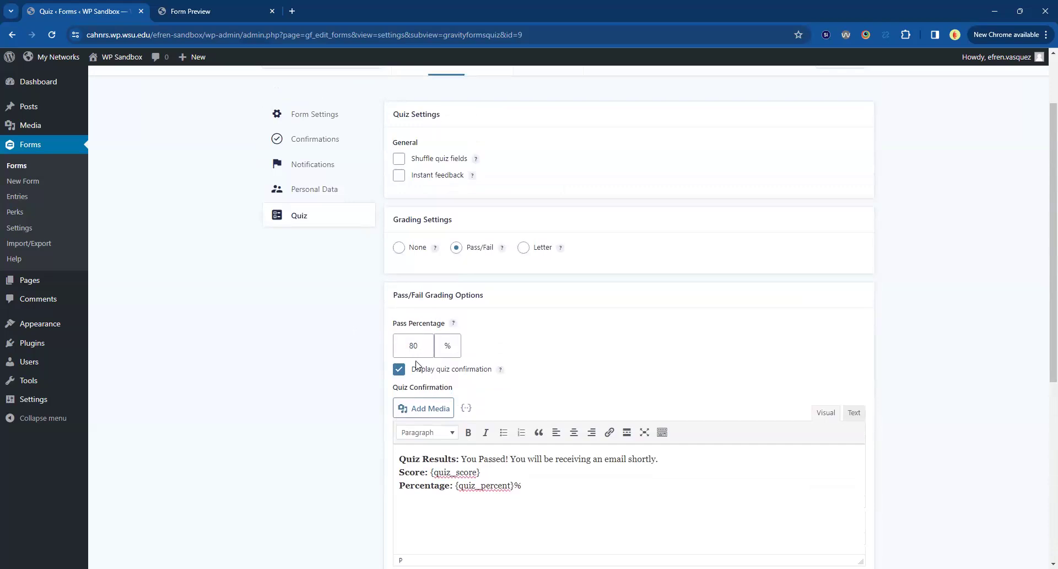
scroll(411, 351, "down", 6)
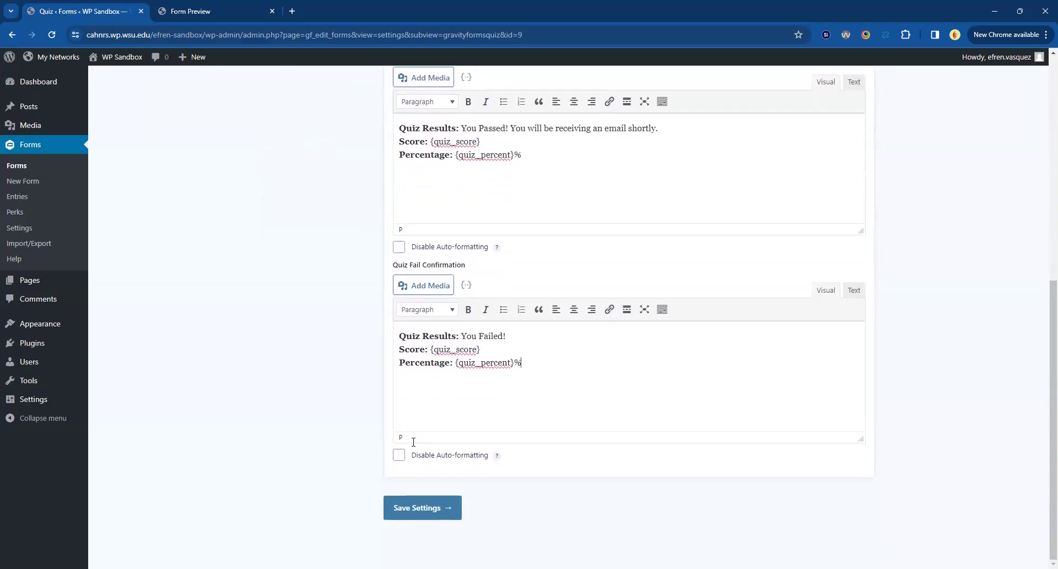
left_click(413, 508)
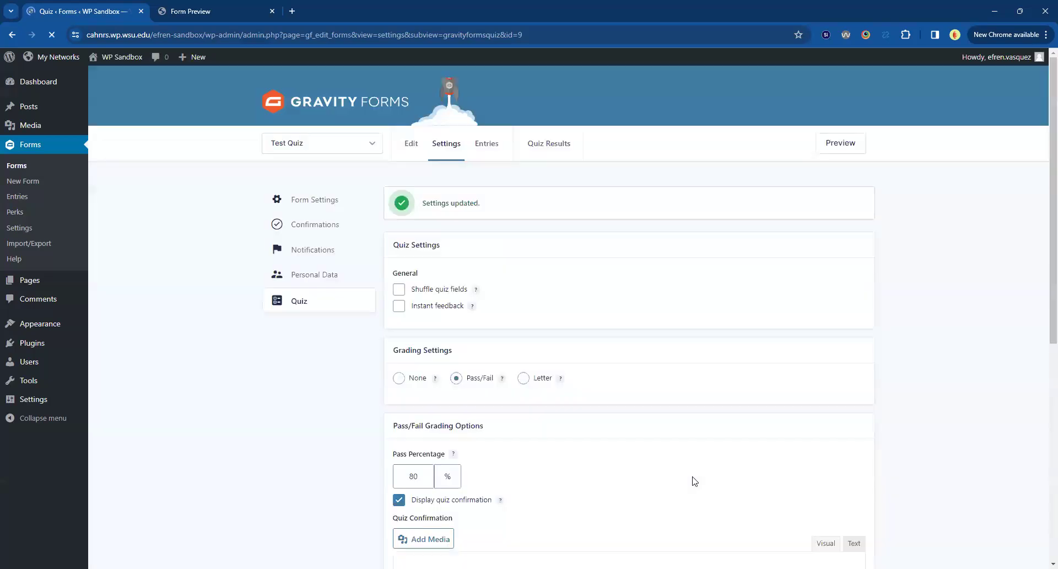
Check the saved grading type, pass percentage and confirmation messages in the quiz settings.
scroll(695, 482, "down", 3)
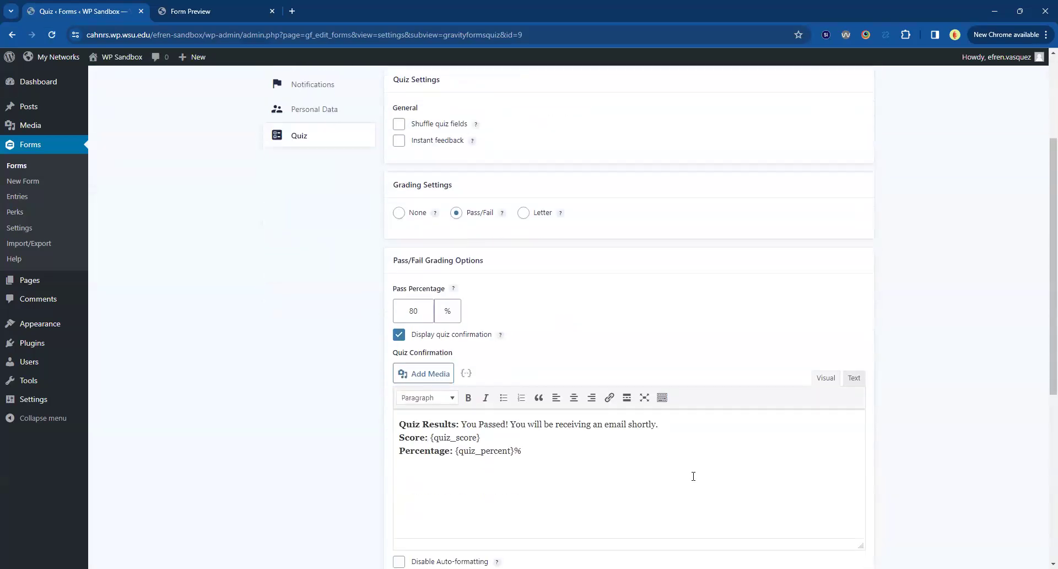
scroll(693, 477, "up", 3)
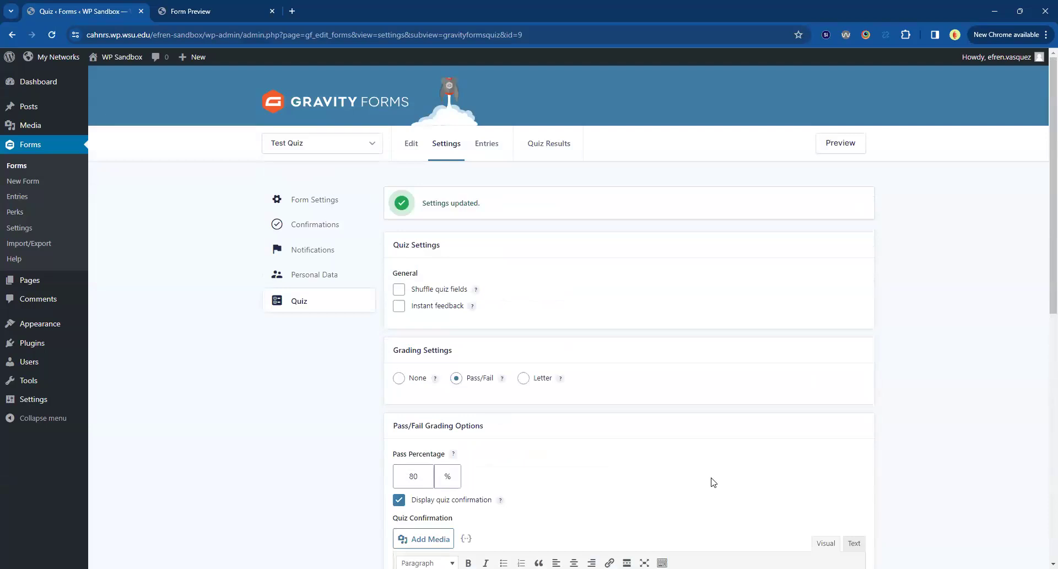
scroll(714, 463, "down", 3)
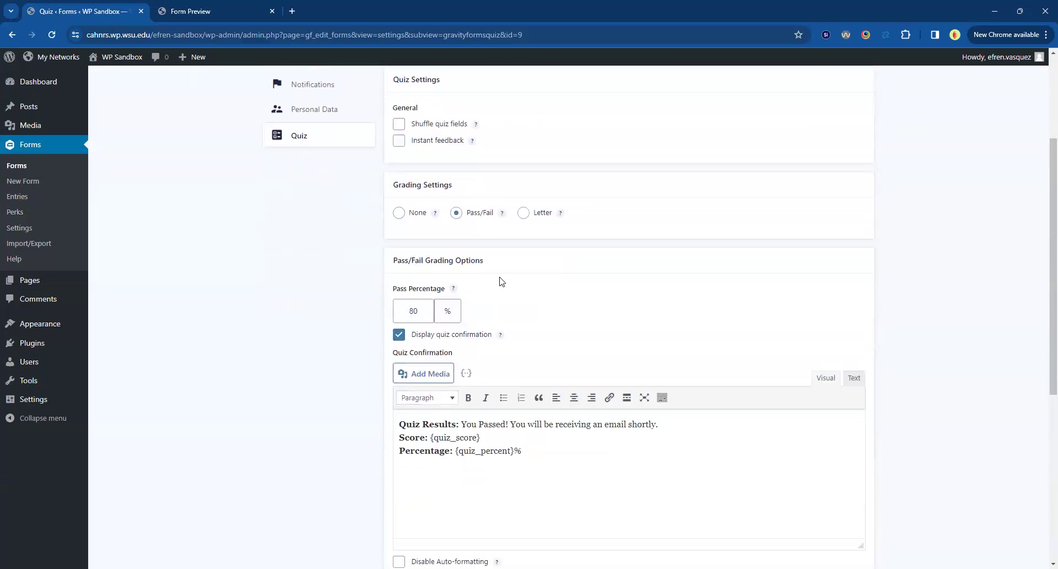
scroll(501, 281, "down", 3)
scroll(459, 408, "down", 2)
scroll(463, 405, "up", 7)
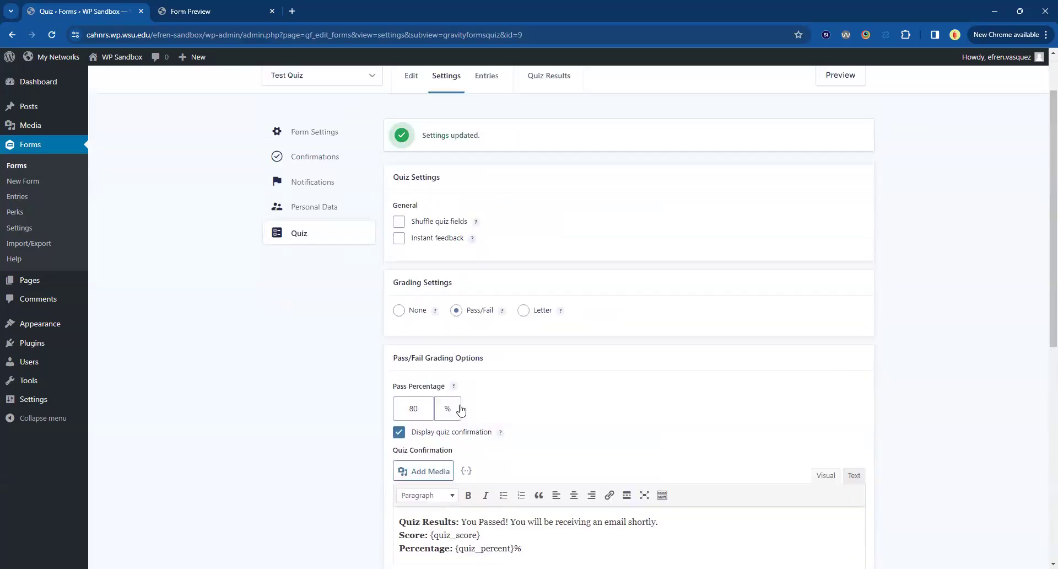
scroll(462, 408, "up", 1)
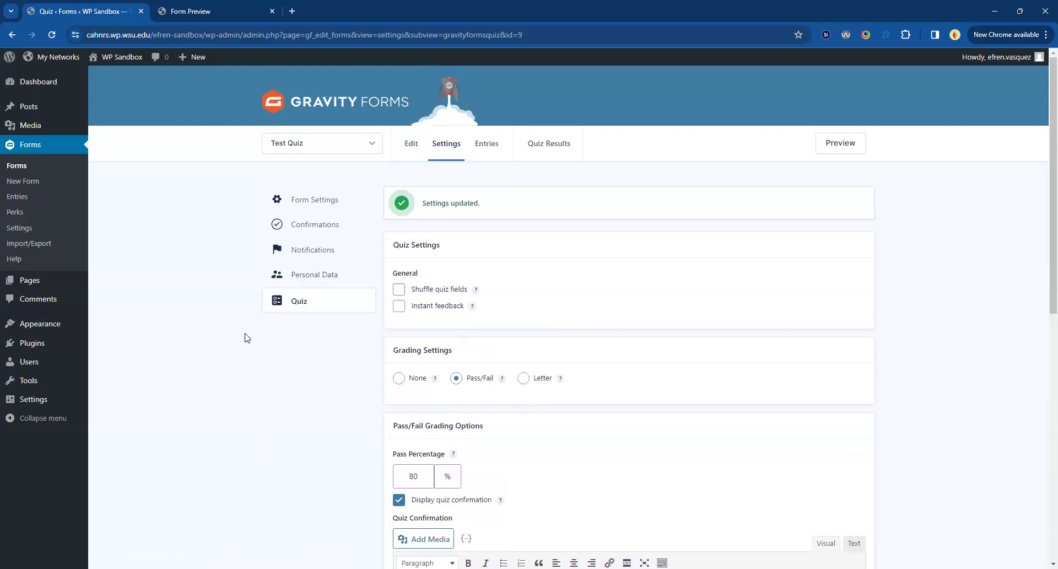
Start a new notification for the Test Quiz form and name it "Quiz Notification".
left_click(306, 256)
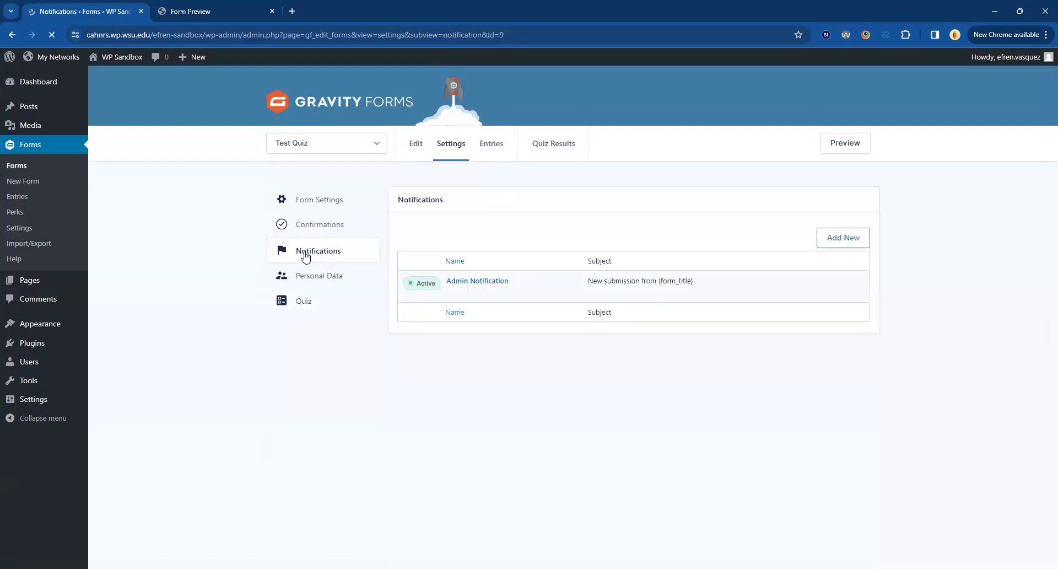
mouse_move(485, 284)
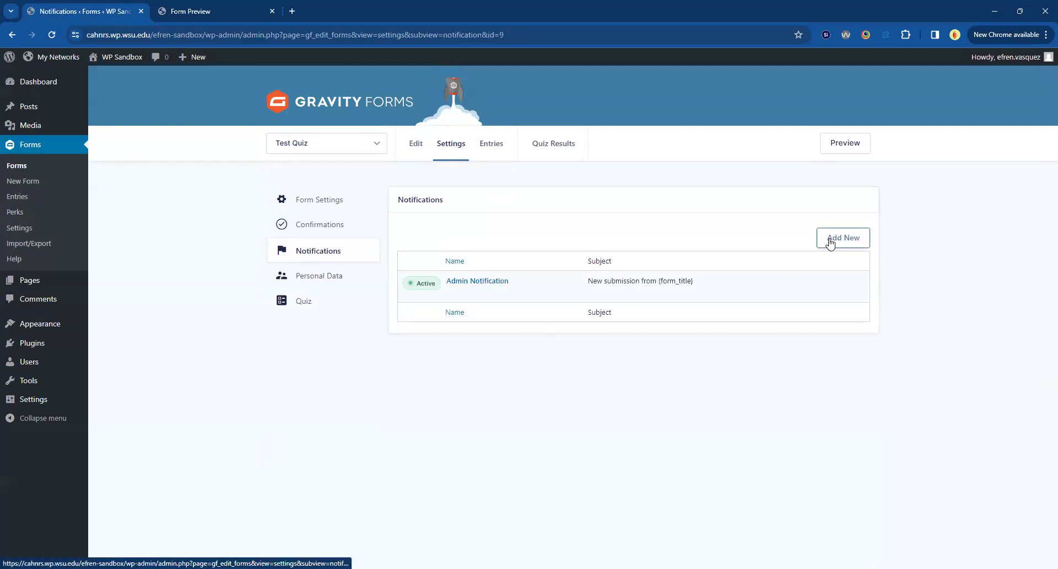
left_click(851, 244)
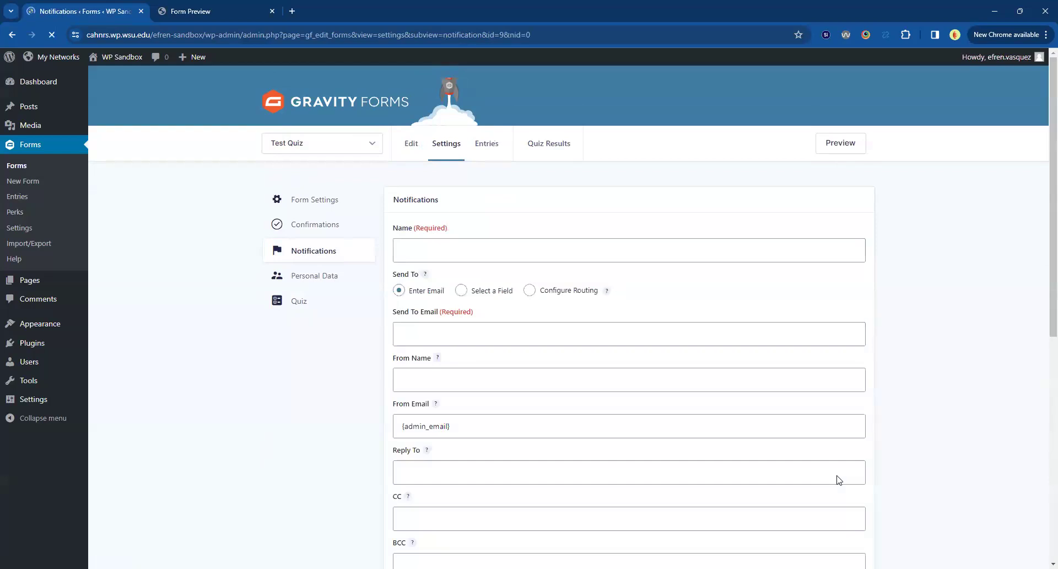
scroll(557, 390, "down", 1)
left_click(454, 201)
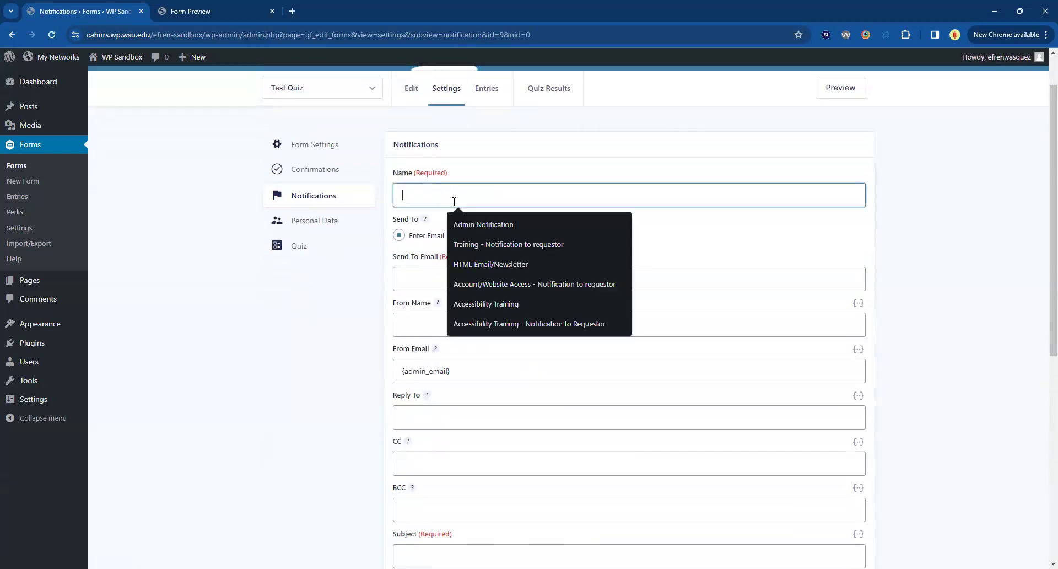
type("QUiz")
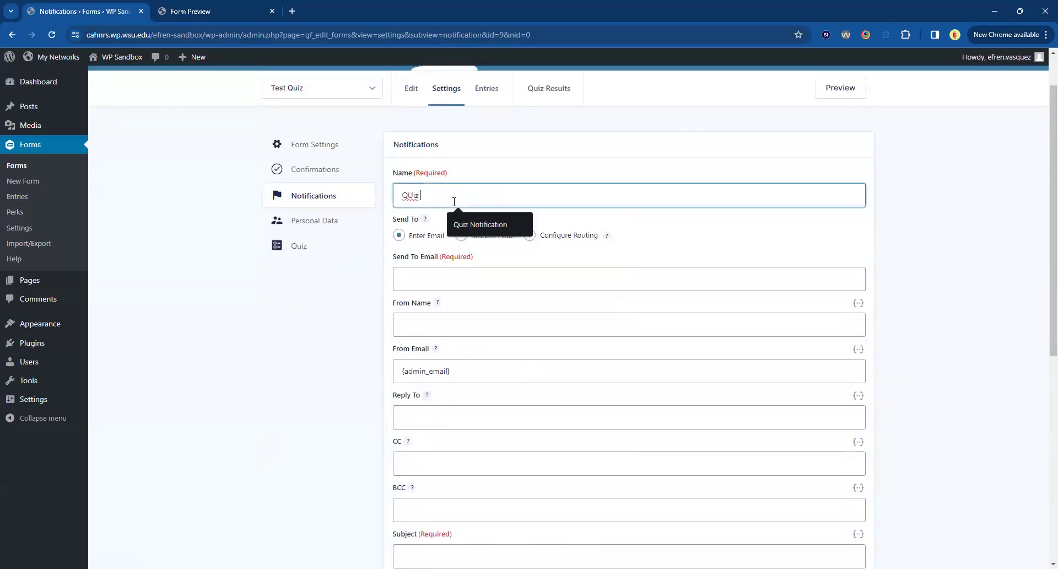
type("uiz Notifi")
key("Down")
key("Return")
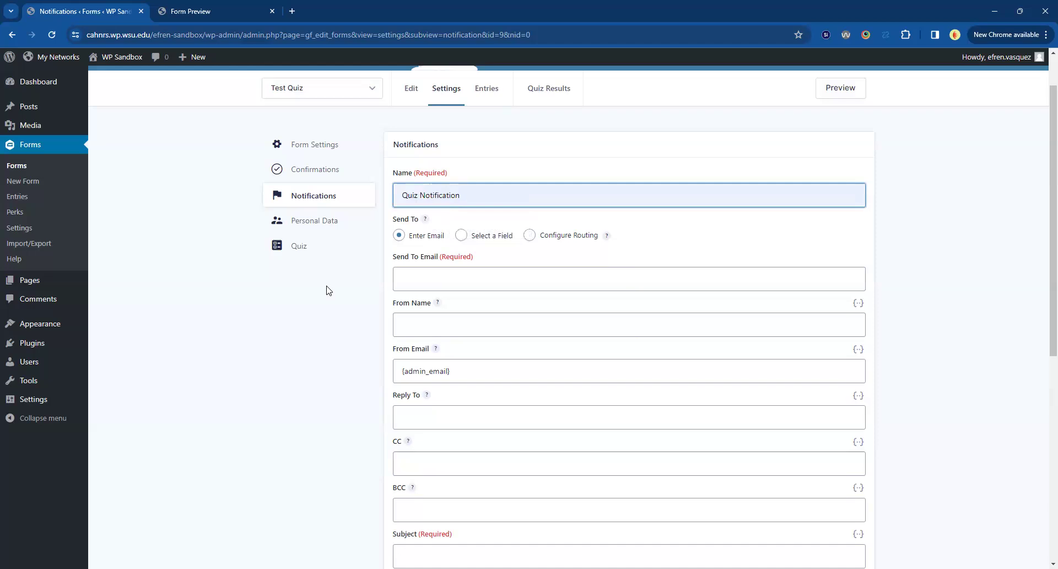
Enter the web team's email address as the notification's Send To Email and try to save it.
scroll(328, 291, "down", 1)
scroll(328, 291, "up", 1)
left_click(328, 291)
left_click_drag(392, 258, 498, 262)
left_click(519, 261)
left_click(485, 285)
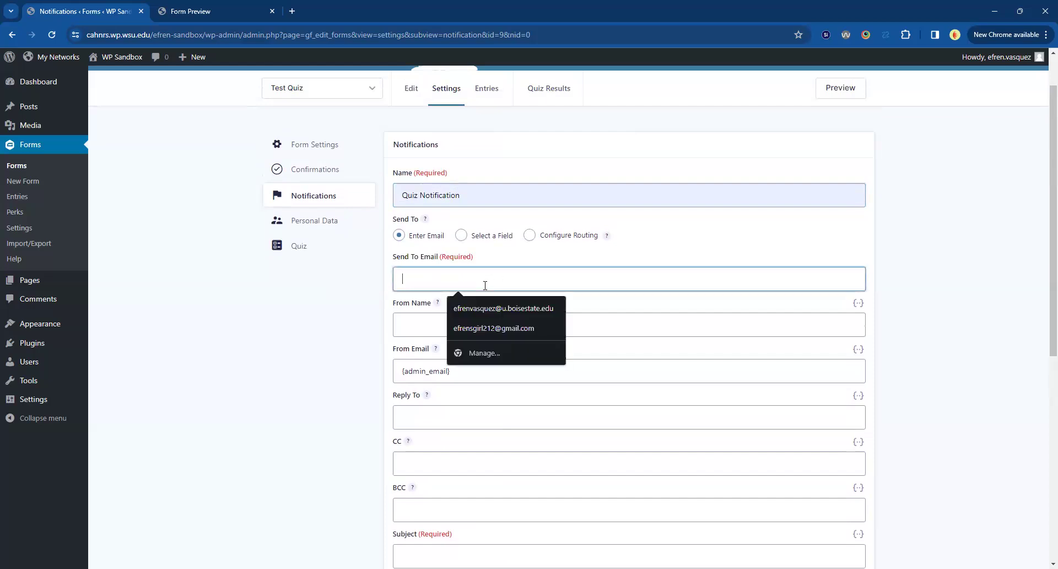
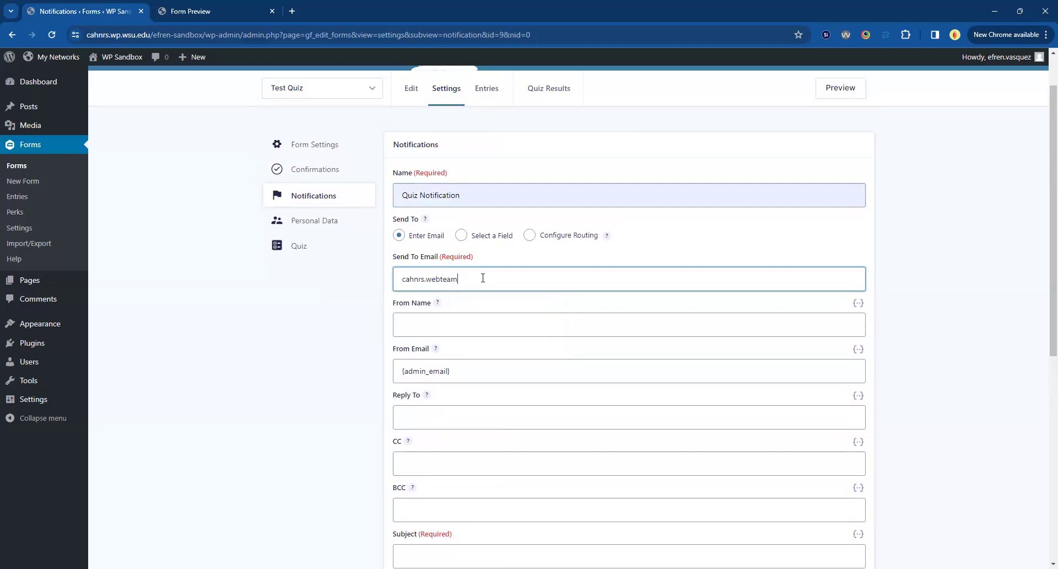
key("Tab")
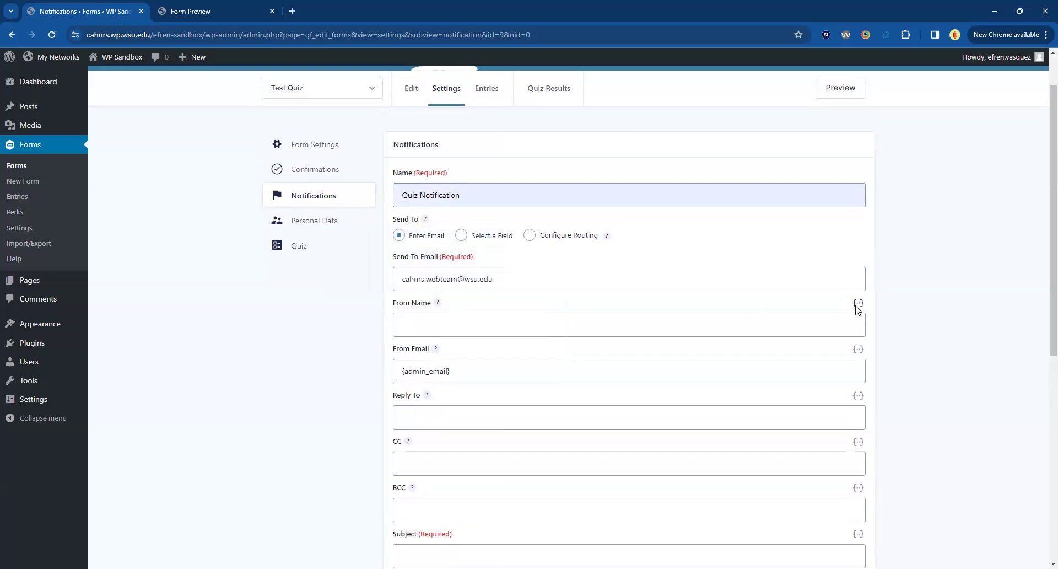
scroll(905, 331, "down", 7)
left_click(438, 513)
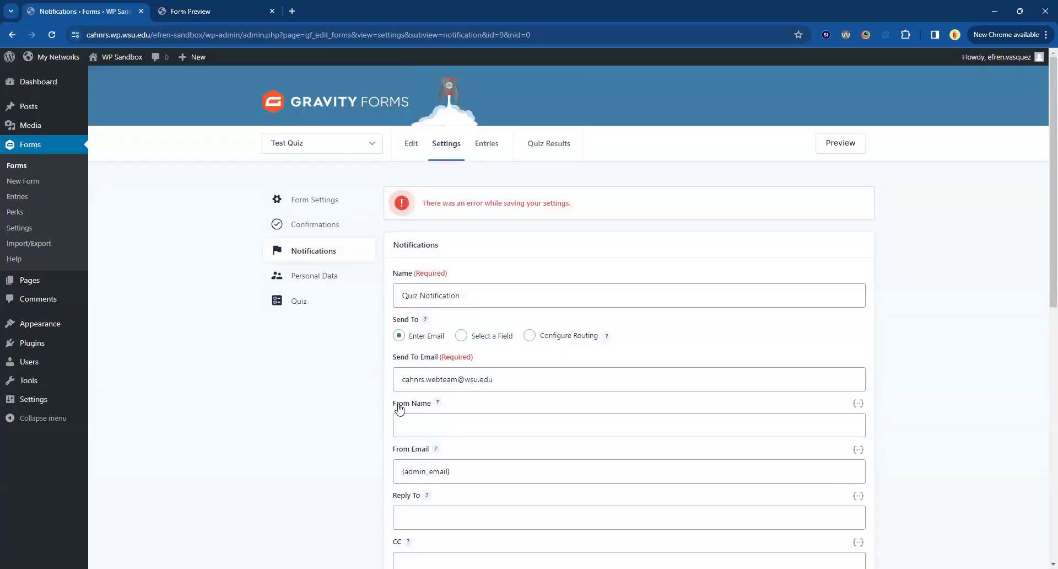
Open the Test Quiz form for editing and add an Email field above the first question, labelled "What is your email?".
left_click(411, 145)
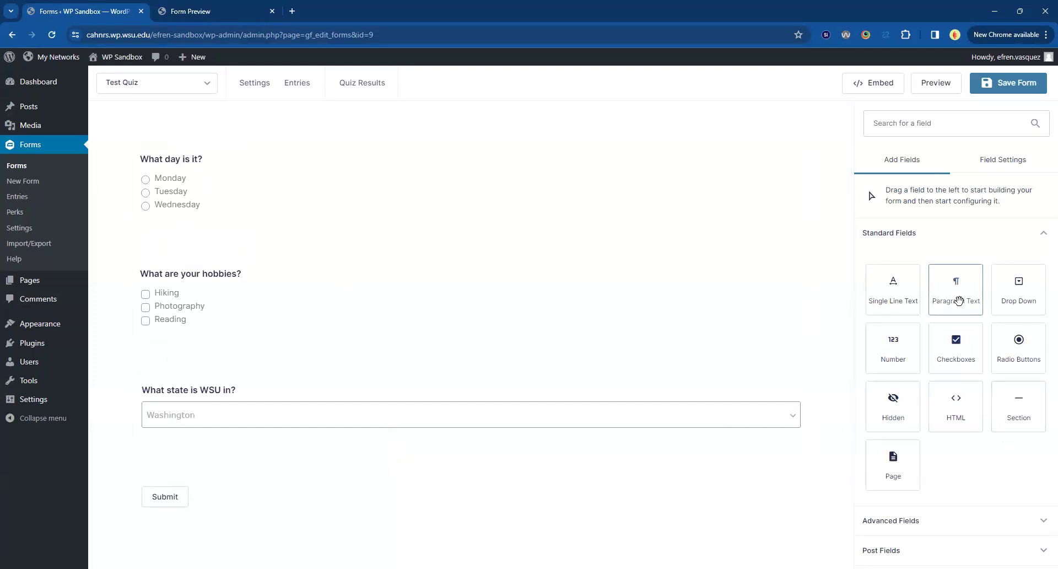
left_click(961, 519)
scroll(979, 460, "down", 3)
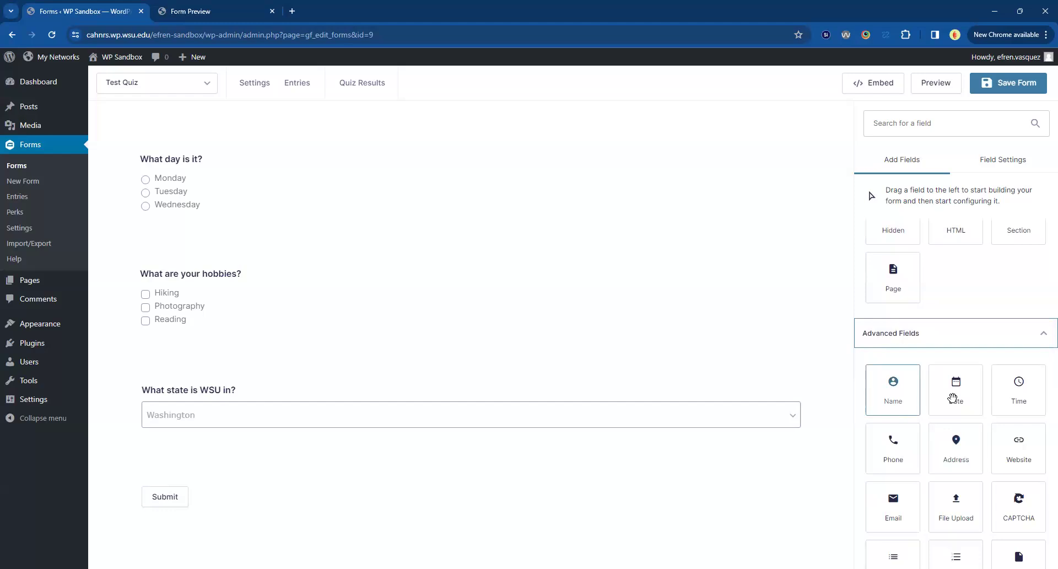
scroll(1032, 423, "down", 1)
left_click_drag(907, 449, 272, 149)
double_click(924, 288)
type("What is your email?")
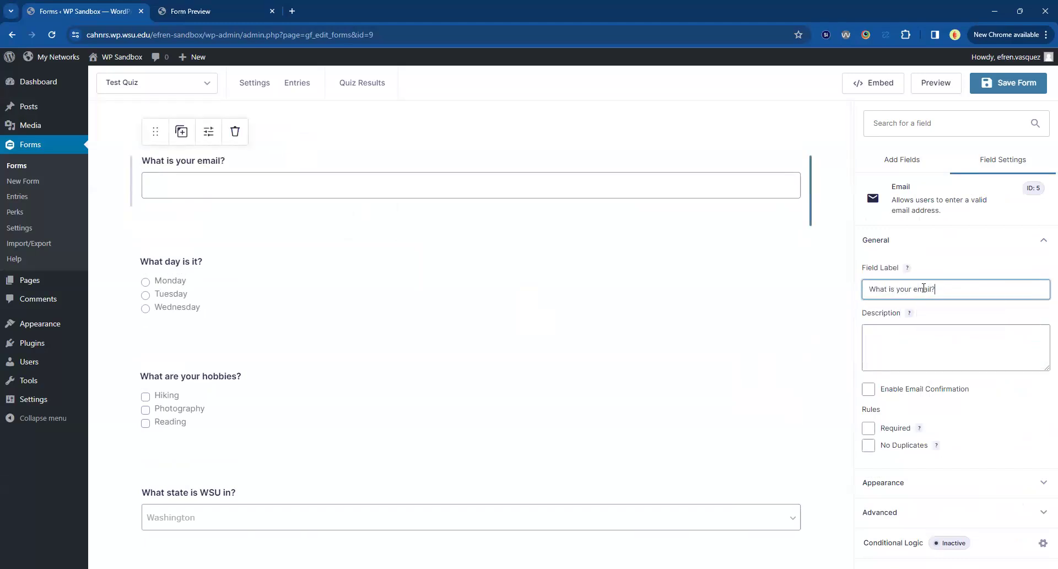
Add a single line text field labelled "Name" above the email question and save the form.
left_click(1001, 241)
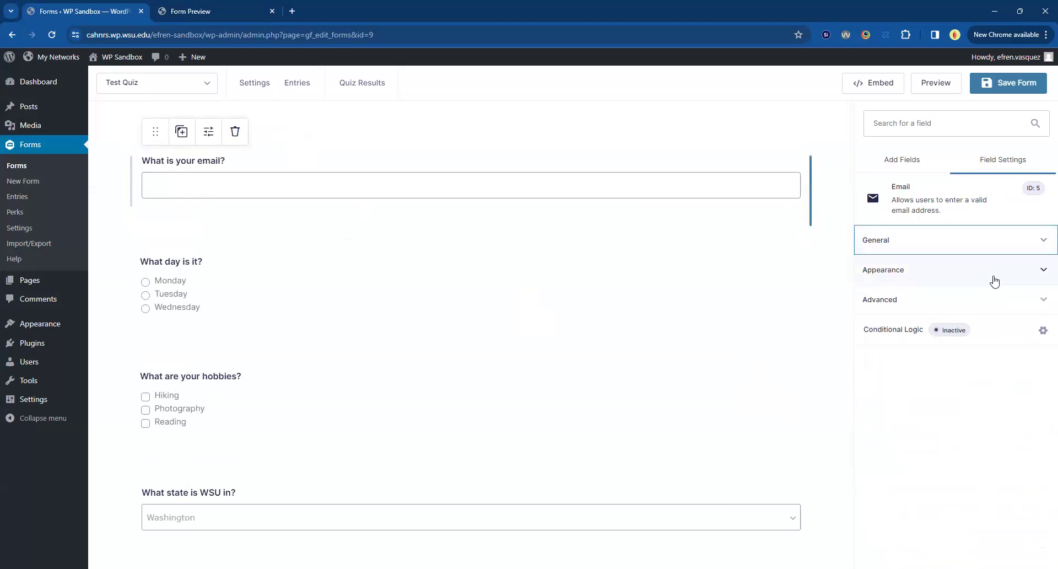
left_click(886, 160)
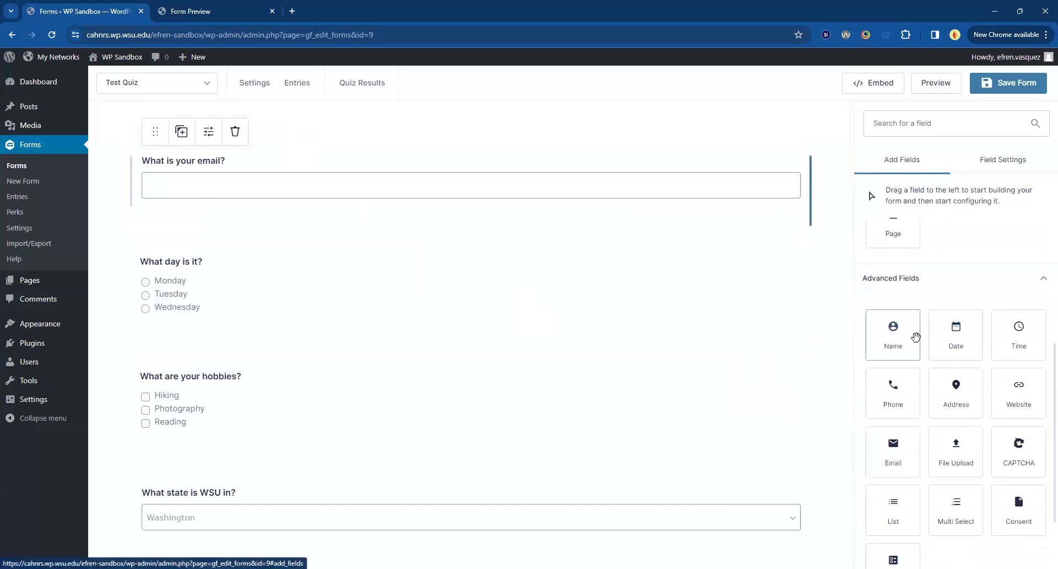
left_click_drag(907, 308, 192, 200)
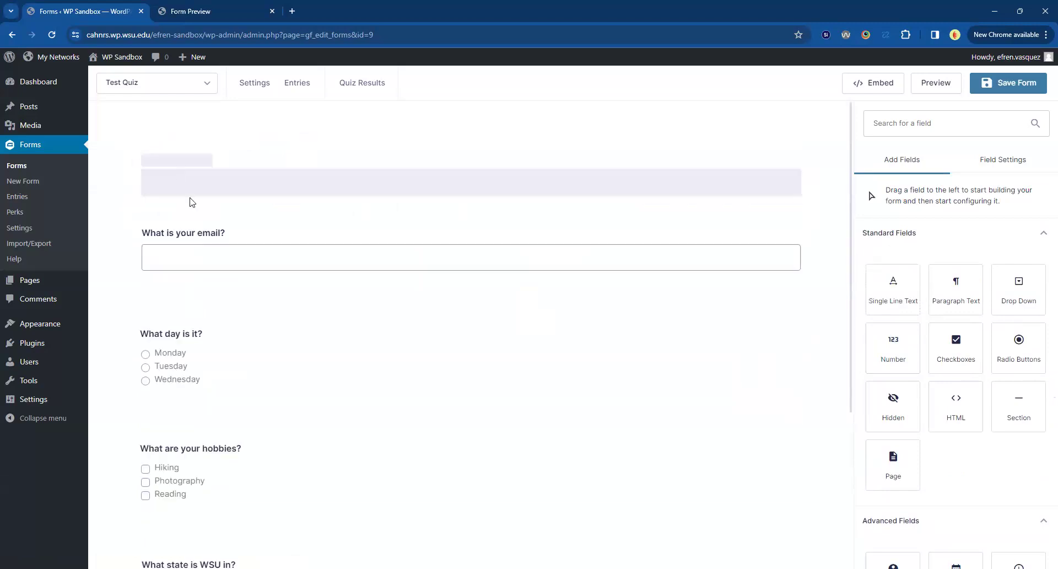
left_click(882, 240)
double_click(893, 288)
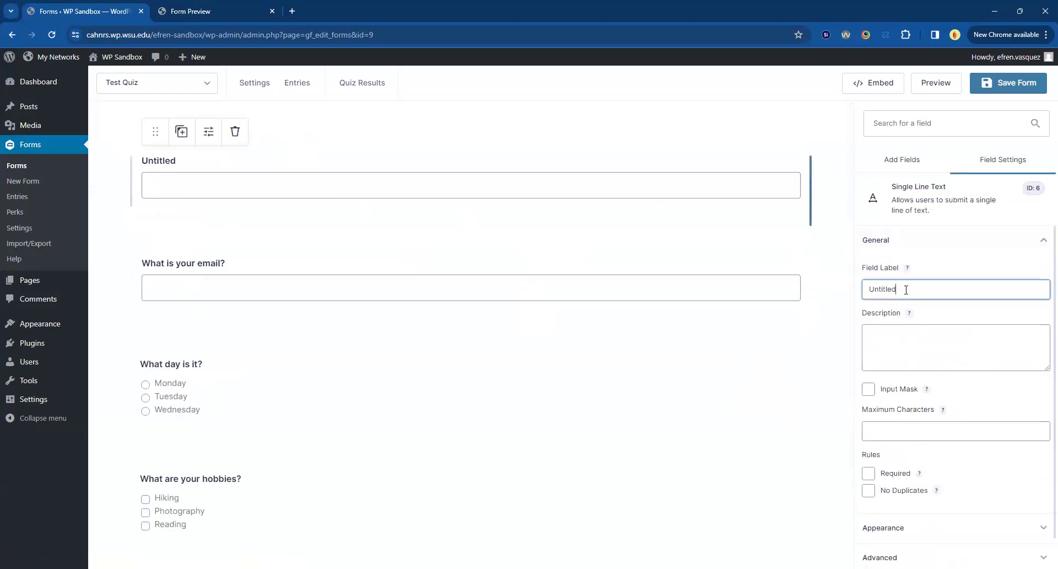
type("Name")
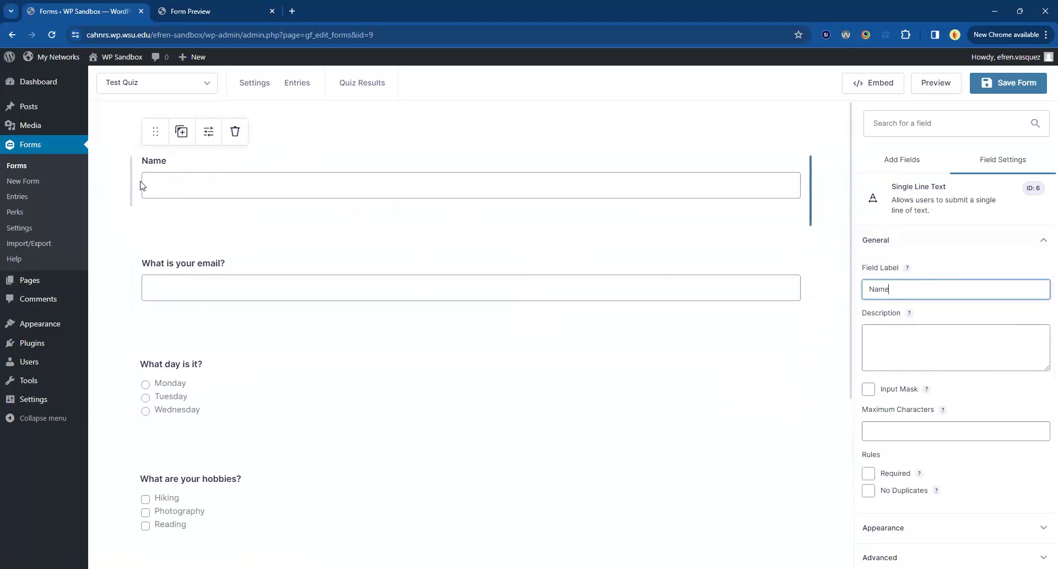
scroll(224, 390, "down", 4)
scroll(220, 302, "up", 3)
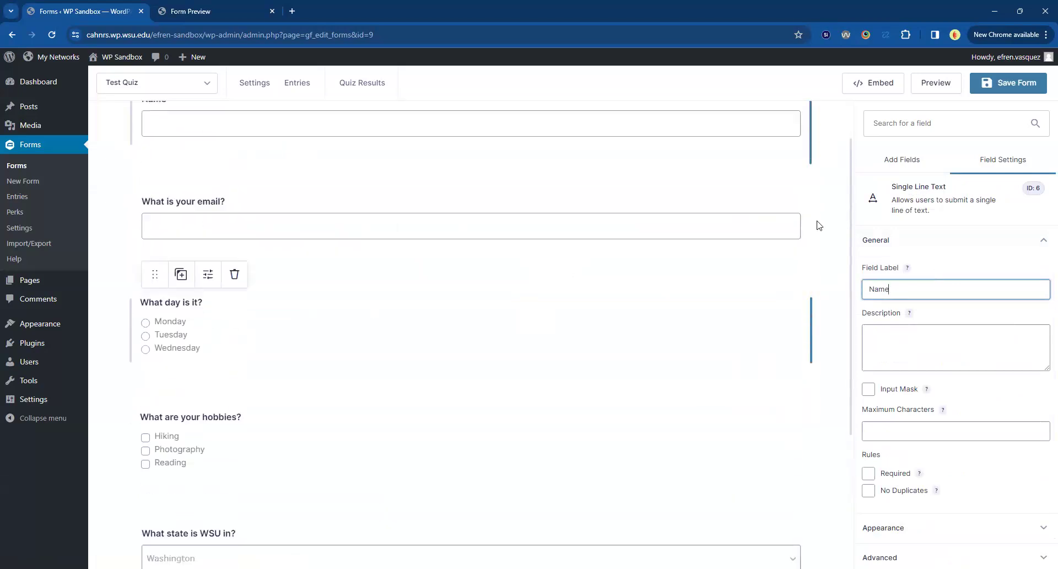
left_click(993, 87)
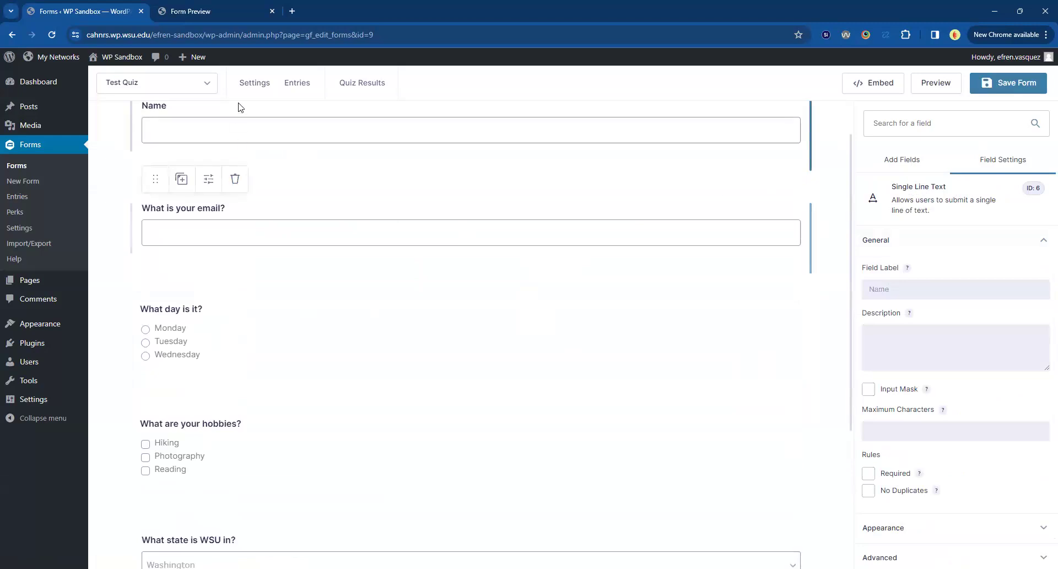
Add a form notification named "Quiz Notification" and enter the web team's email address as its Send To Email.
mouse_move(248, 105)
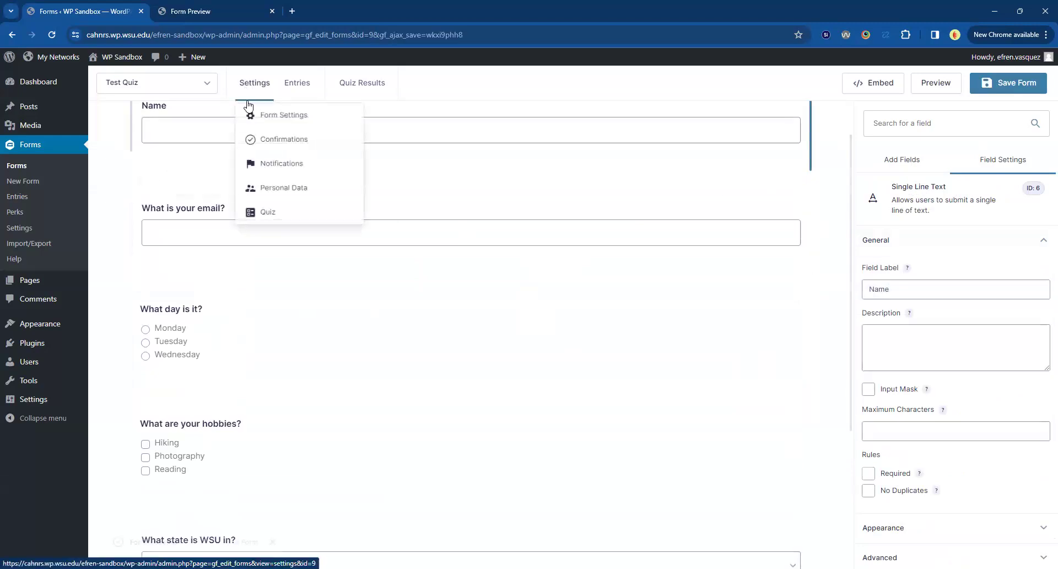
left_click(296, 168)
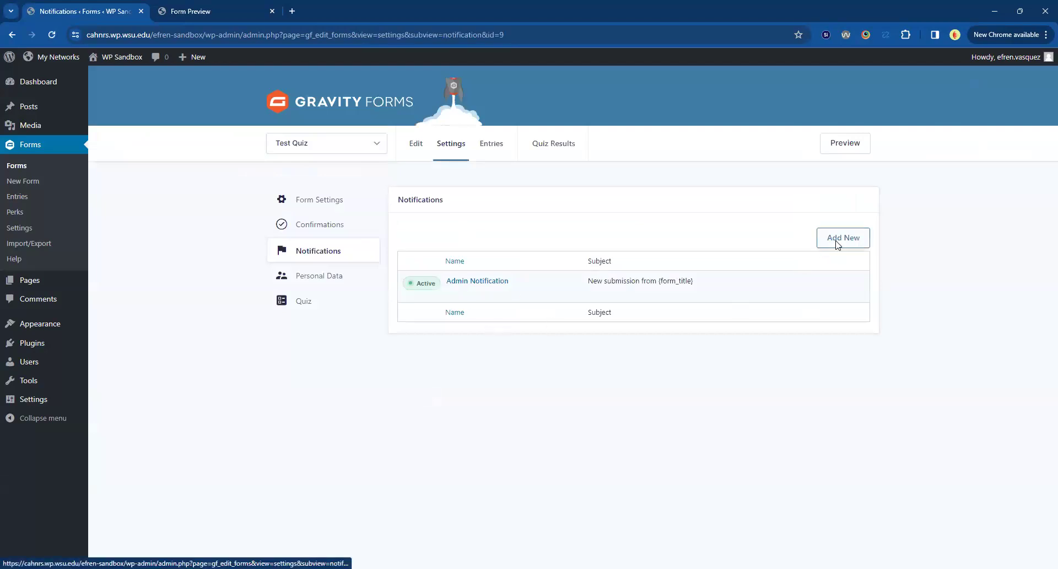
left_click(838, 241)
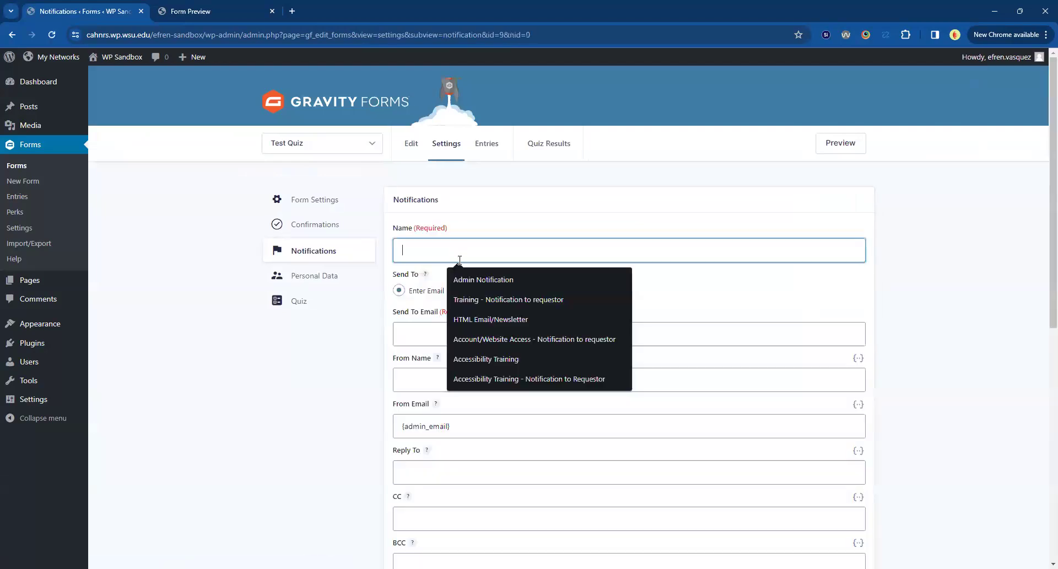
type("Quiz")
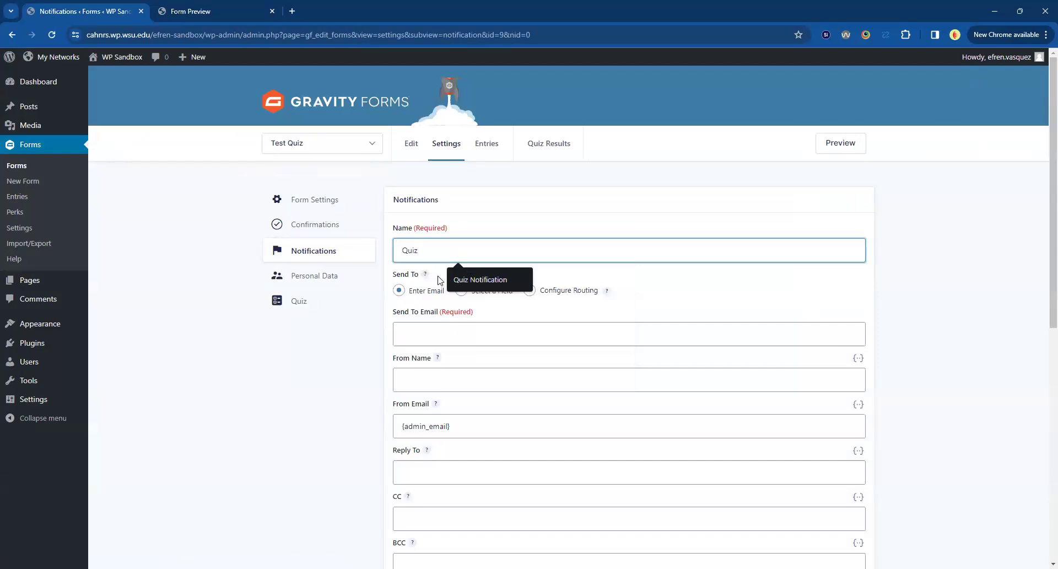
left_click(463, 281)
left_click(455, 337)
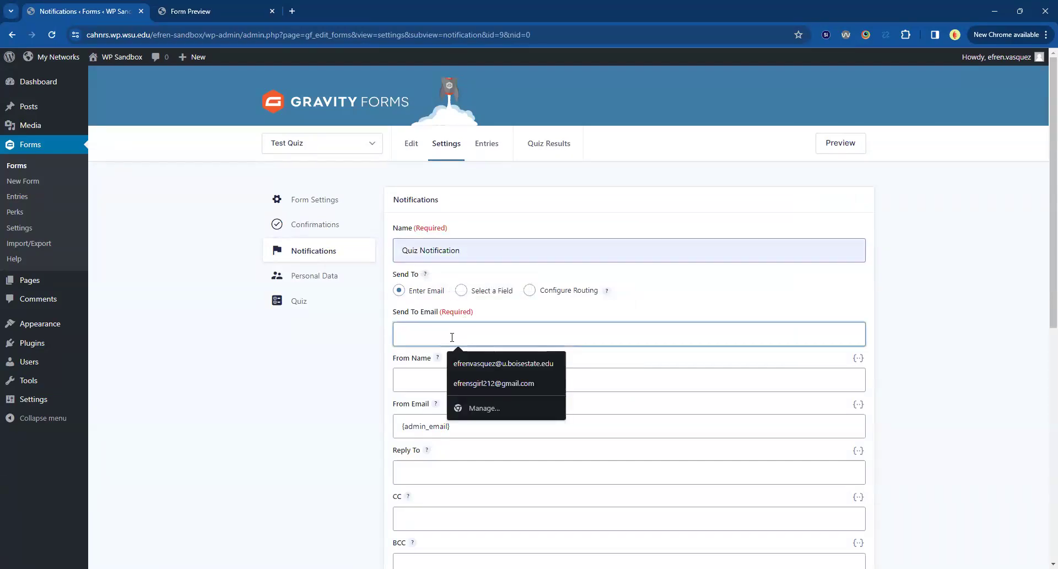
type("cah")
left_click(489, 358)
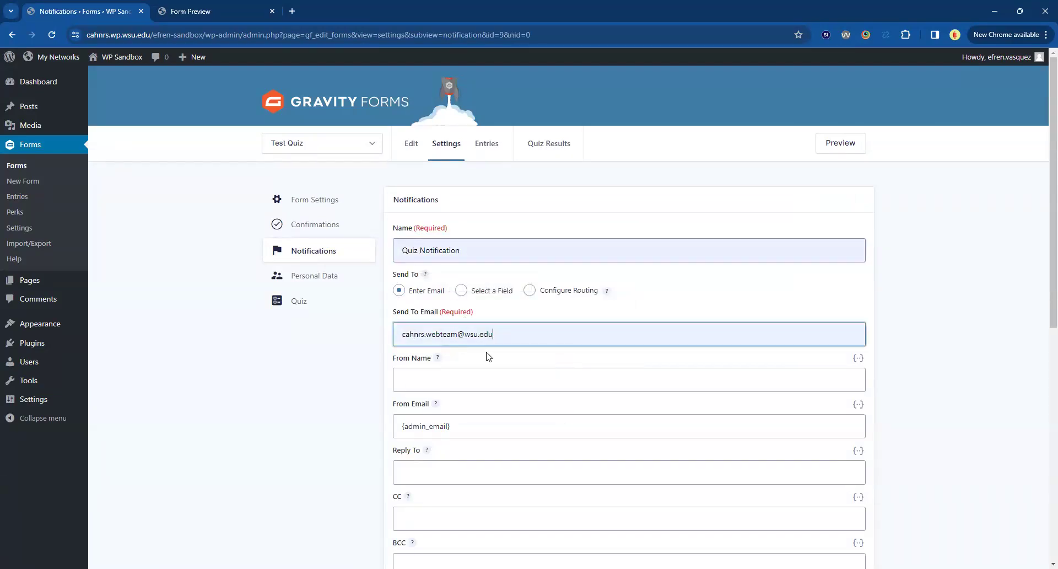
Set the notification's From Name to the merge tag of the Name form field.
scroll(329, 404, "down", 1)
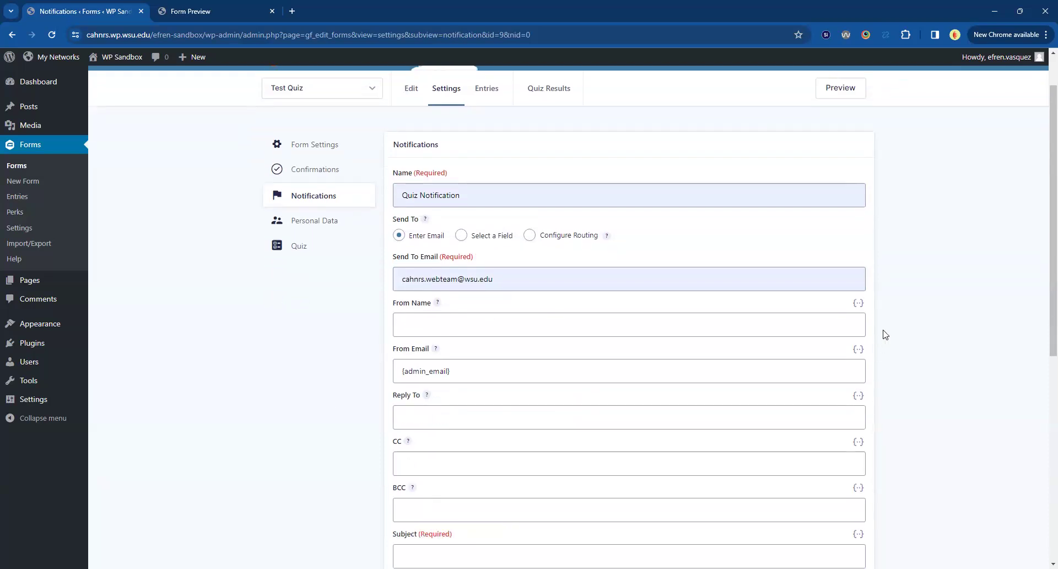
left_click(859, 303)
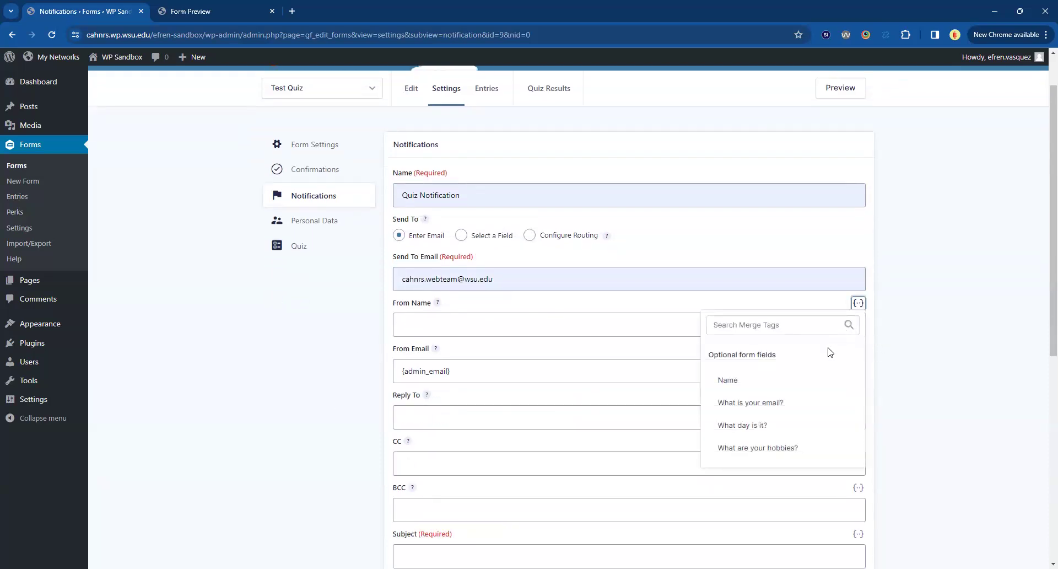
left_click(728, 380)
scroll(277, 358, "down", 1)
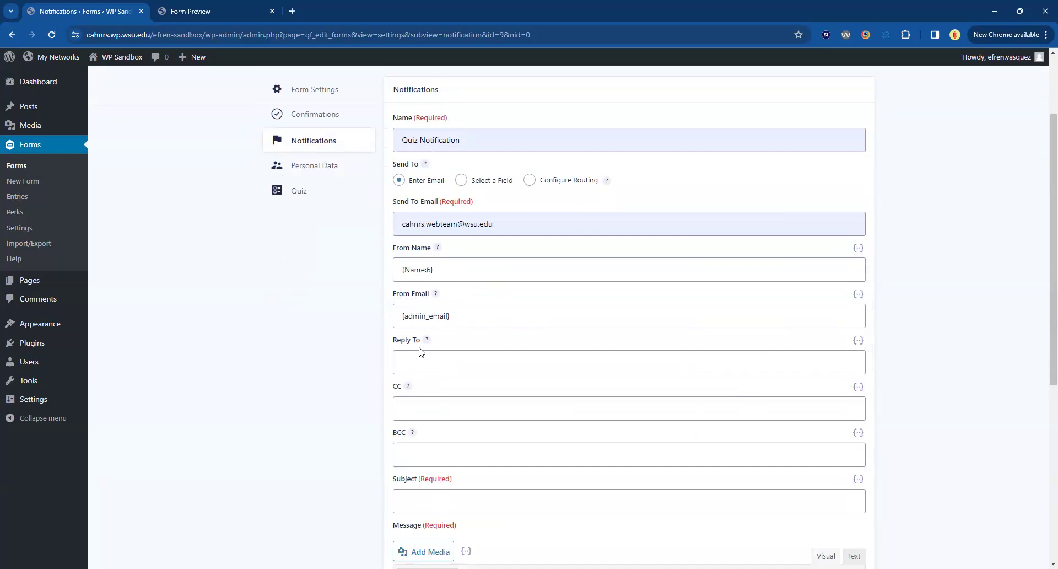
Set the notification's Reply To to the merge tag of the "What is your email?" form field.
scroll(420, 351, "down", 1)
left_click(408, 305)
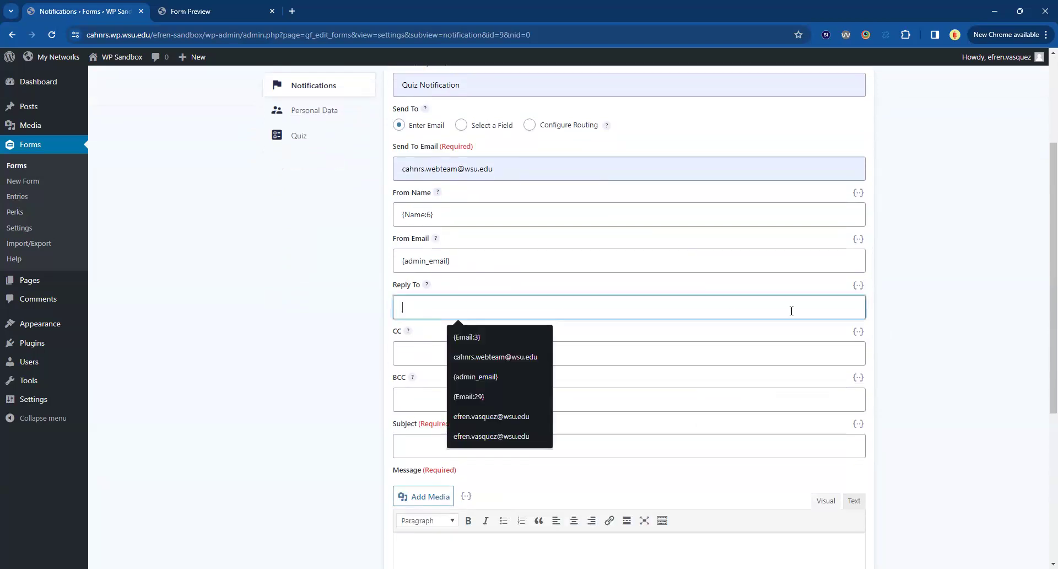
left_click(858, 285)
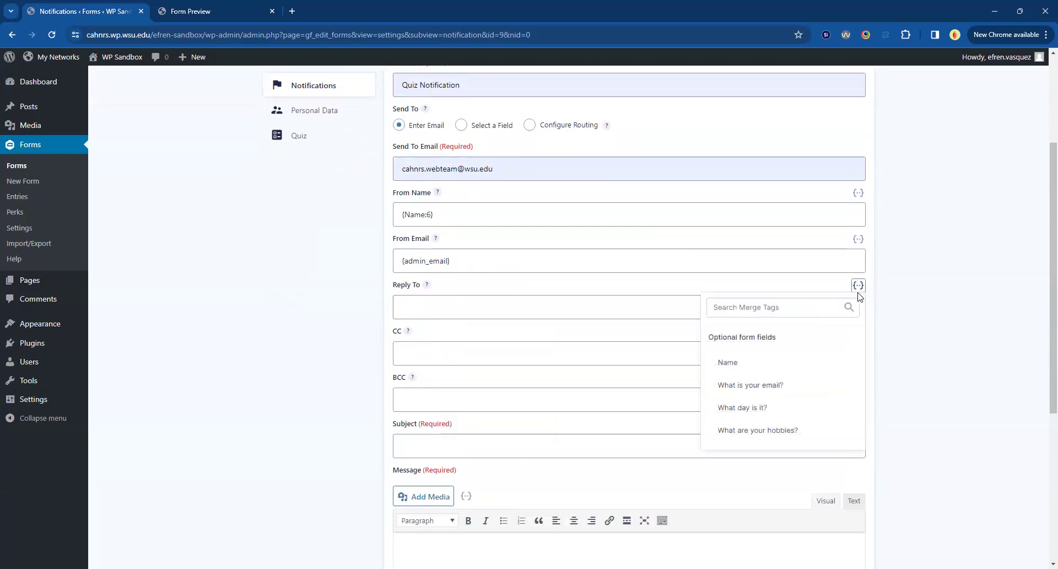
left_click(763, 388)
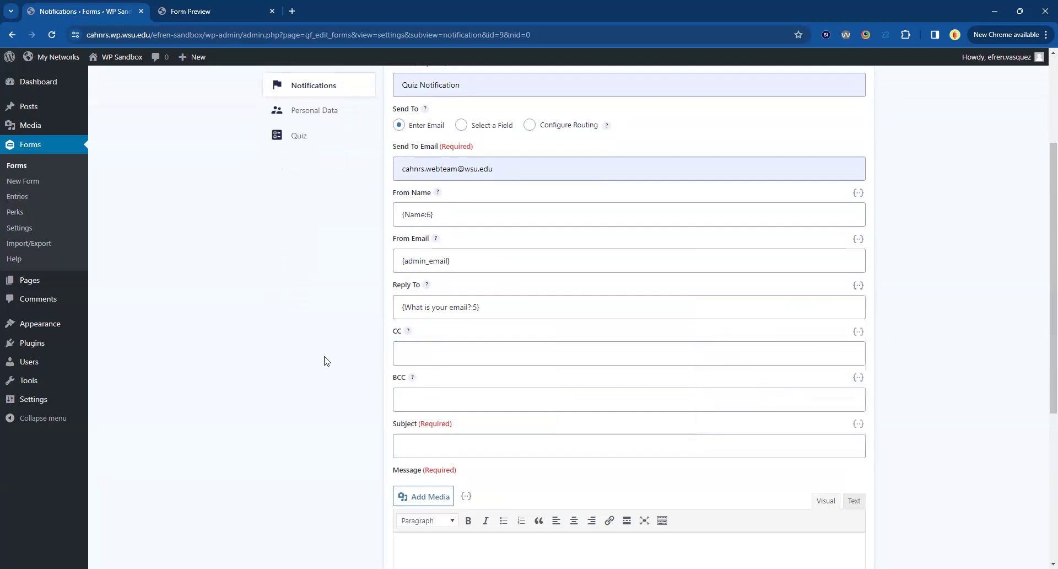
Enter the copy recipient's email address as the notification's CC and leave BCC empty.
scroll(326, 359, "down", 1)
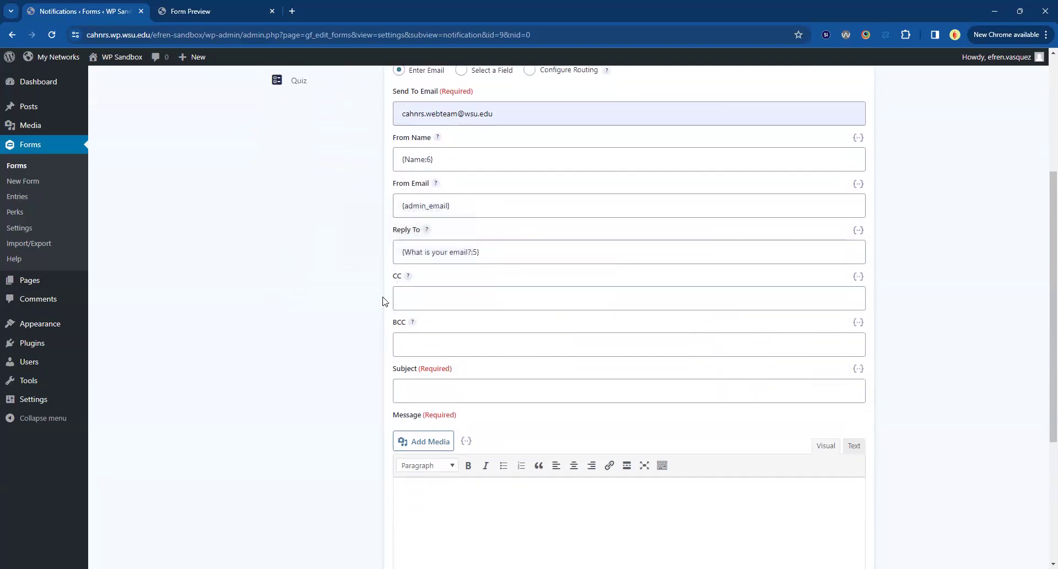
left_click(419, 298)
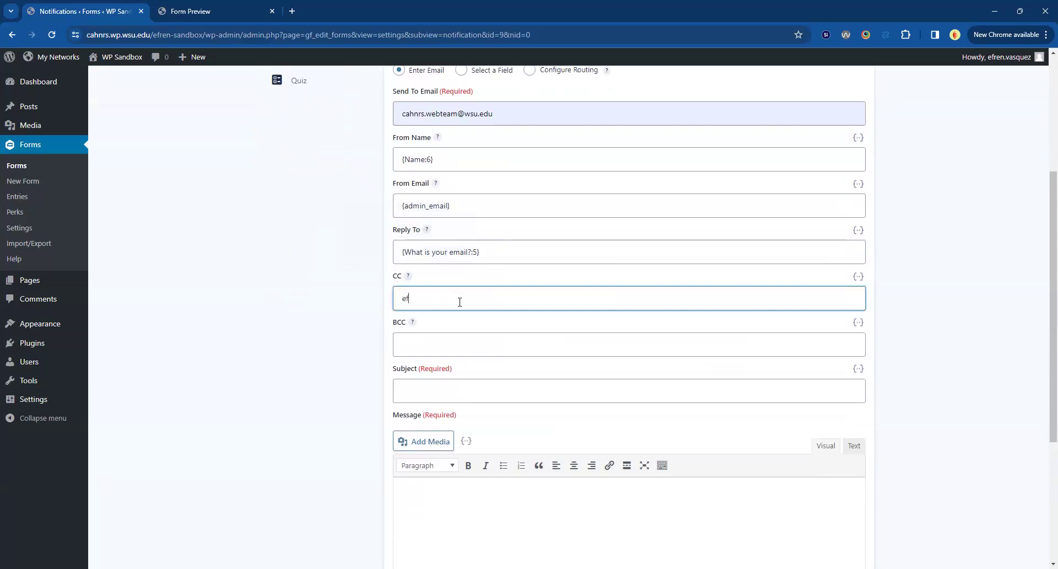
left_click(445, 344)
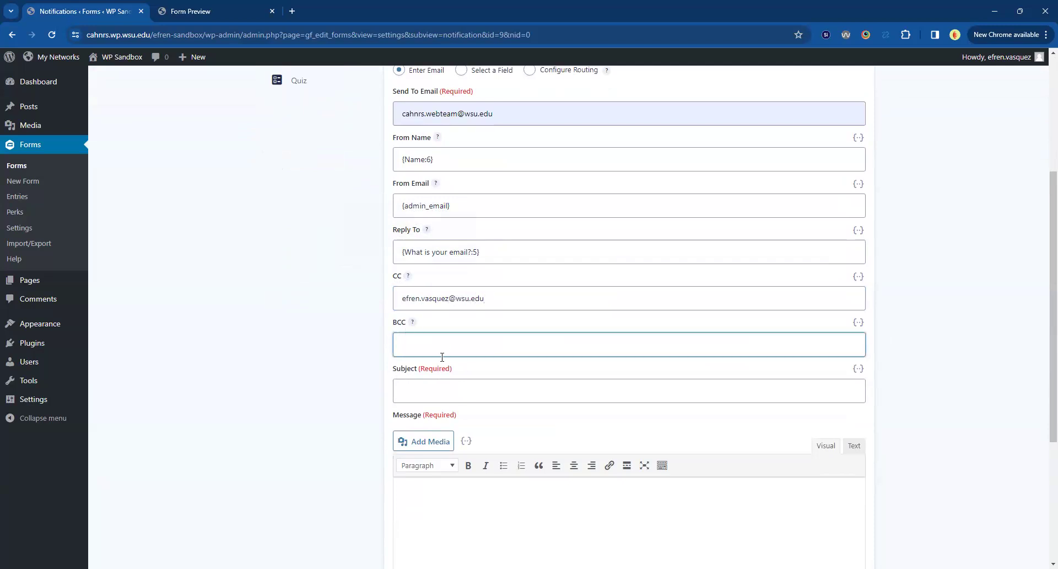
scroll(358, 375, "down", 1)
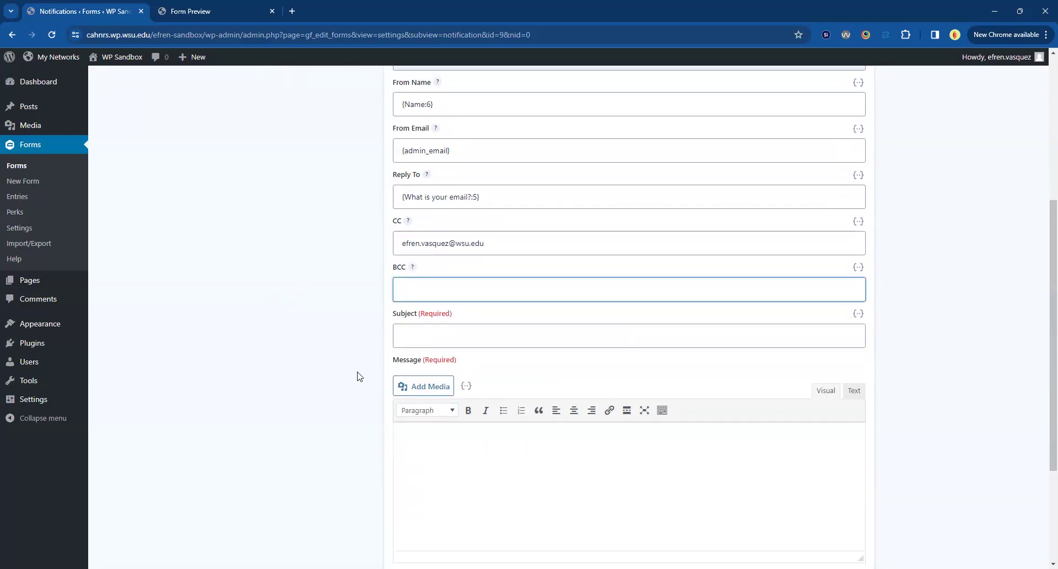
scroll(360, 377, "up", 3)
scroll(359, 376, "down", 4)
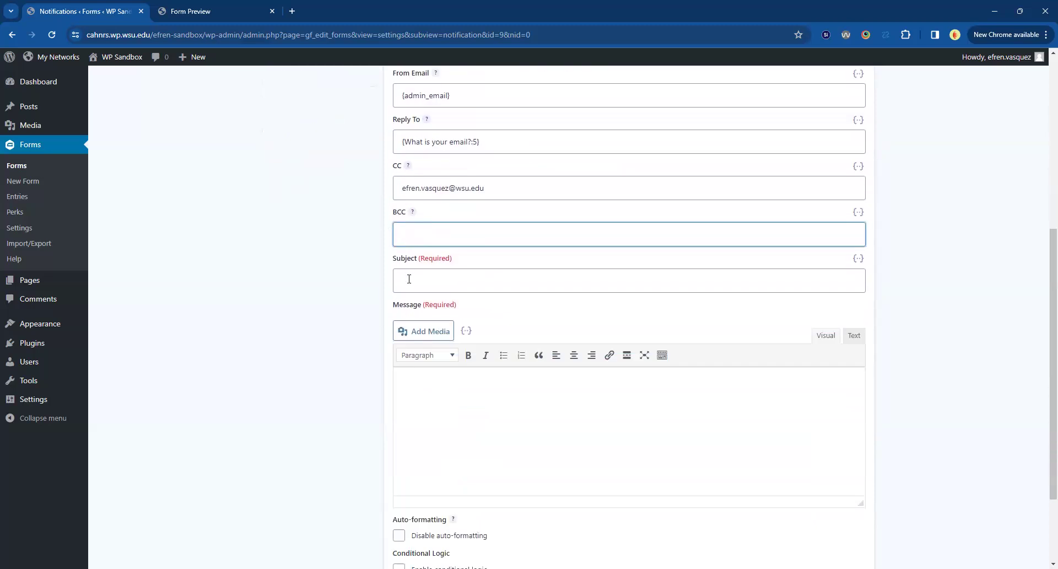
left_click(409, 279)
type("https://github.com/wsuwebteam/wsuwp-plugin-user-roles.git")
key("ctrl+a")
key("BackSpace")
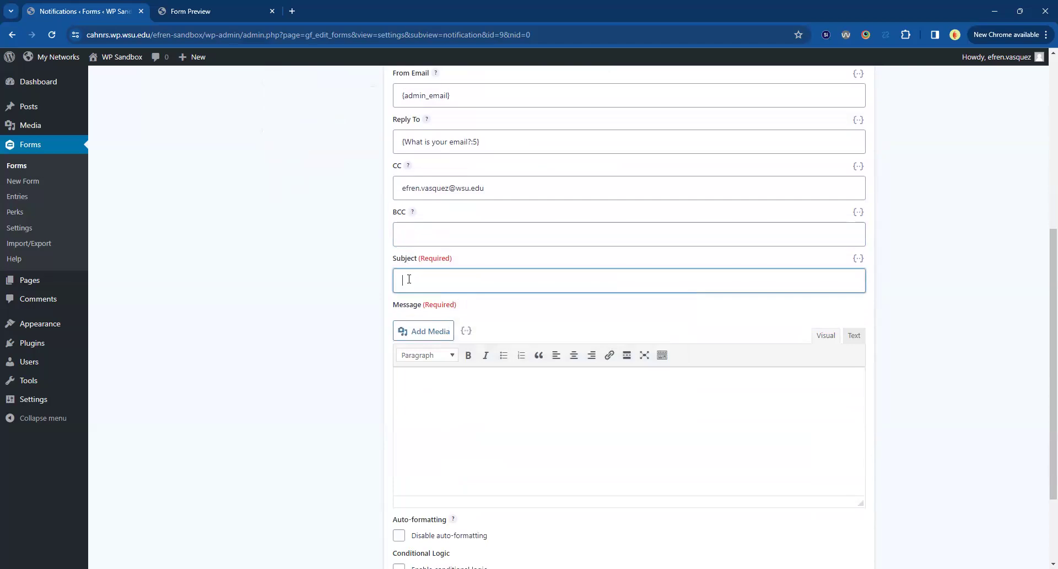
type("Can")
type("gratulations")
type(" you ")
type("have passed the quiz")
Set the notification's subject to "Here is your certificate for passing CAHNRS Quiz".
key("ctrl+a")
type("Here is your certificate for passing CAHNR")
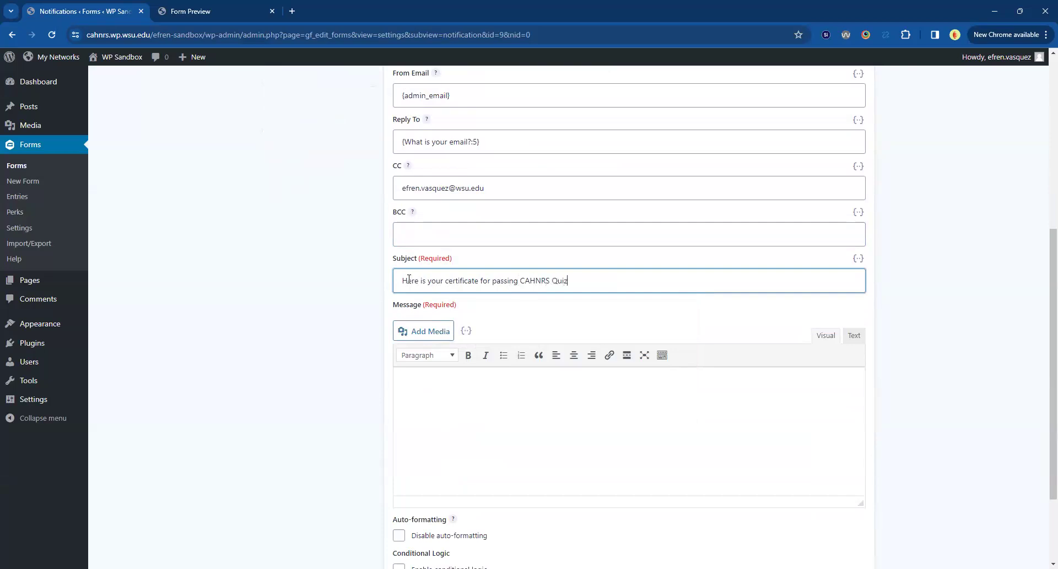
Start the notification message with the greeting "Hello {Name:6}," using the merge tag of the Name field.
left_click(486, 436)
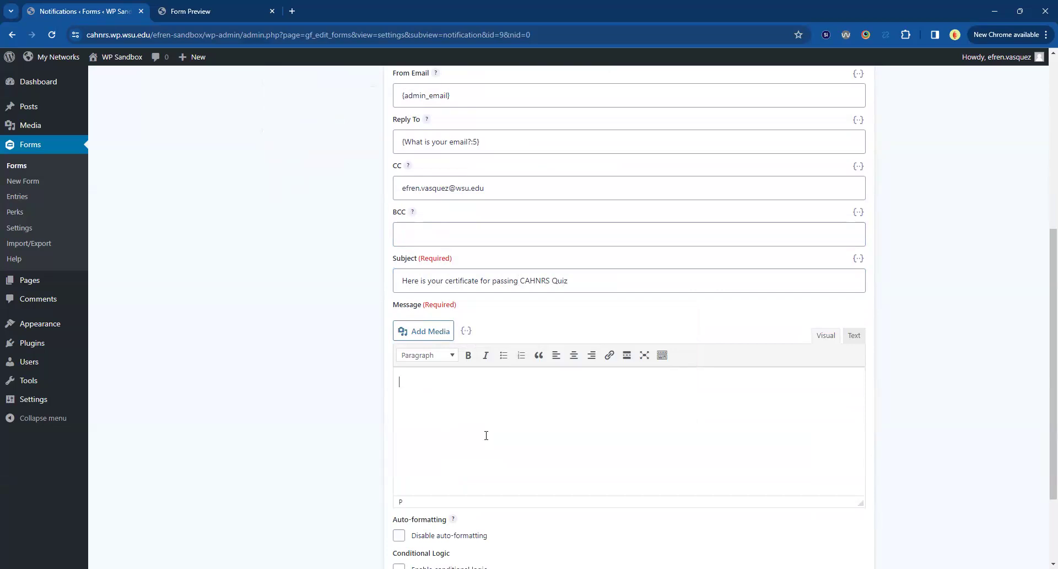
type("Hell")
left_click(466, 331)
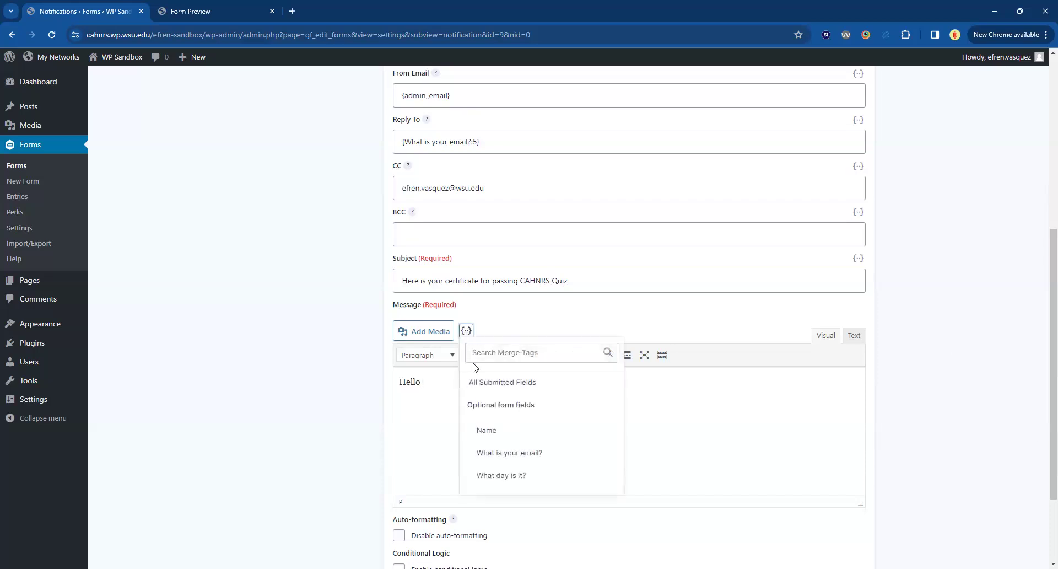
left_click(496, 429)
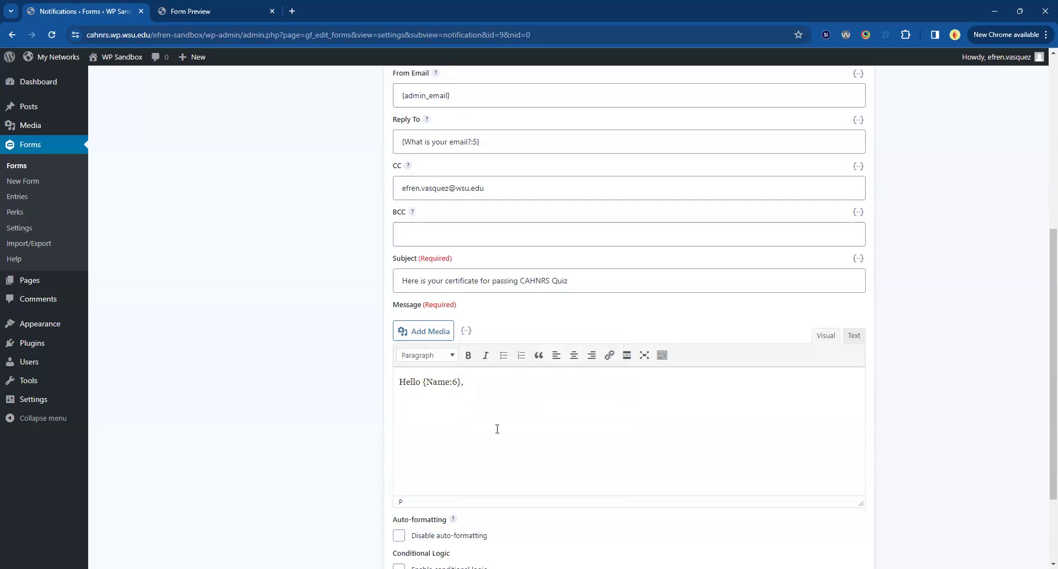
Add the message paragraph "You have passed the quiz for CAHNRS. Here is your certificate." below the greeting.
type("You have passed the quiz for CA")
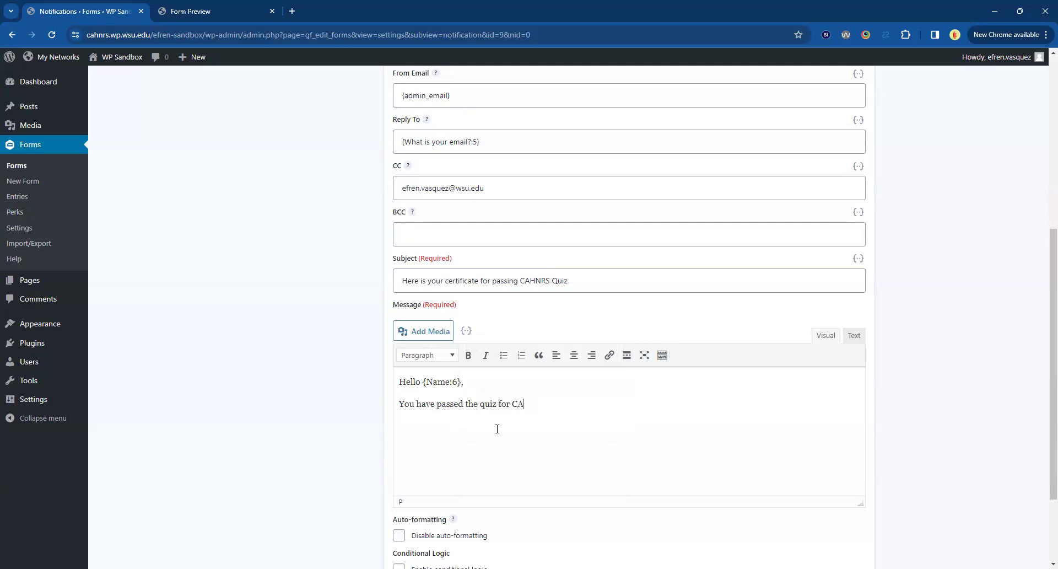
type("HNRS  Here is your certificate.")
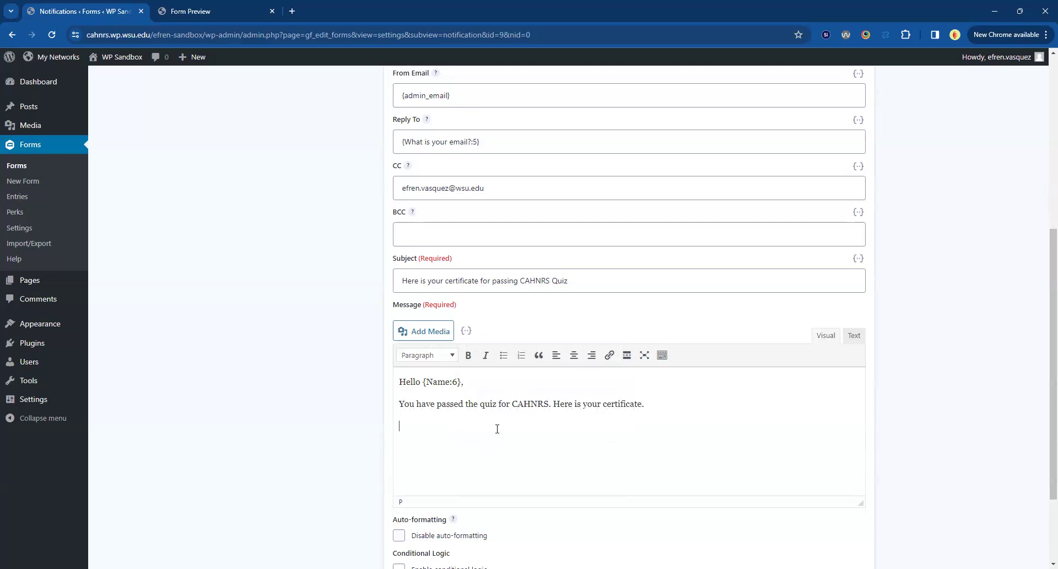
Insert the image electrical-engineering-1.jpg from the media library below the certificate sentence in the message.
scroll(579, 425, "down", 2)
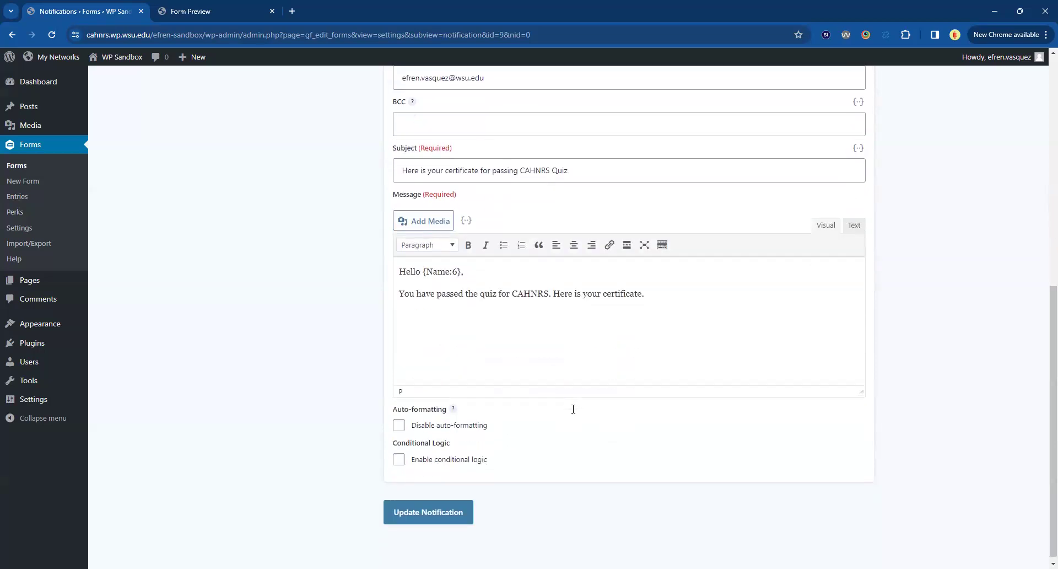
left_click(428, 226)
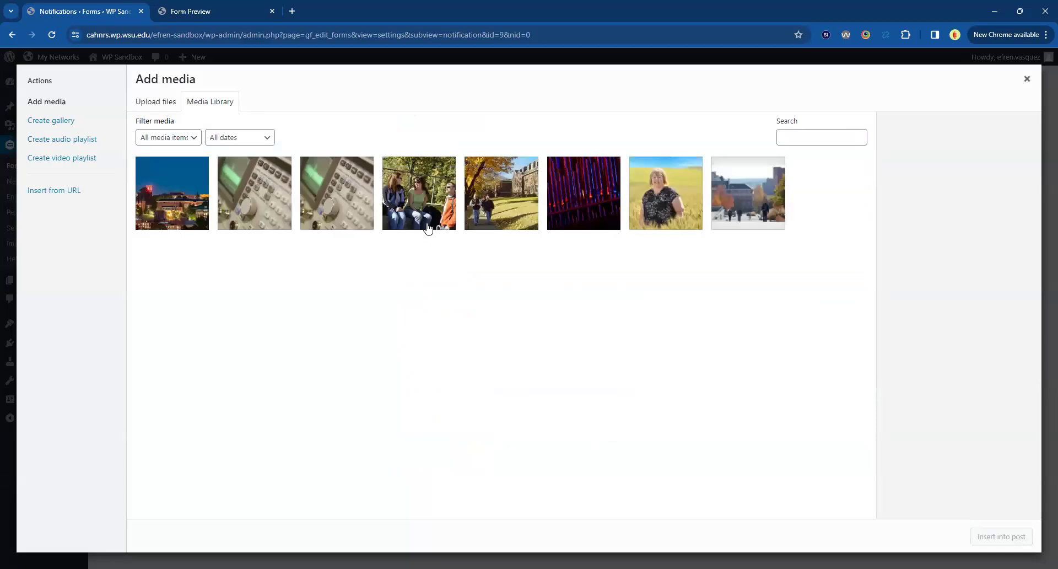
left_click(230, 203)
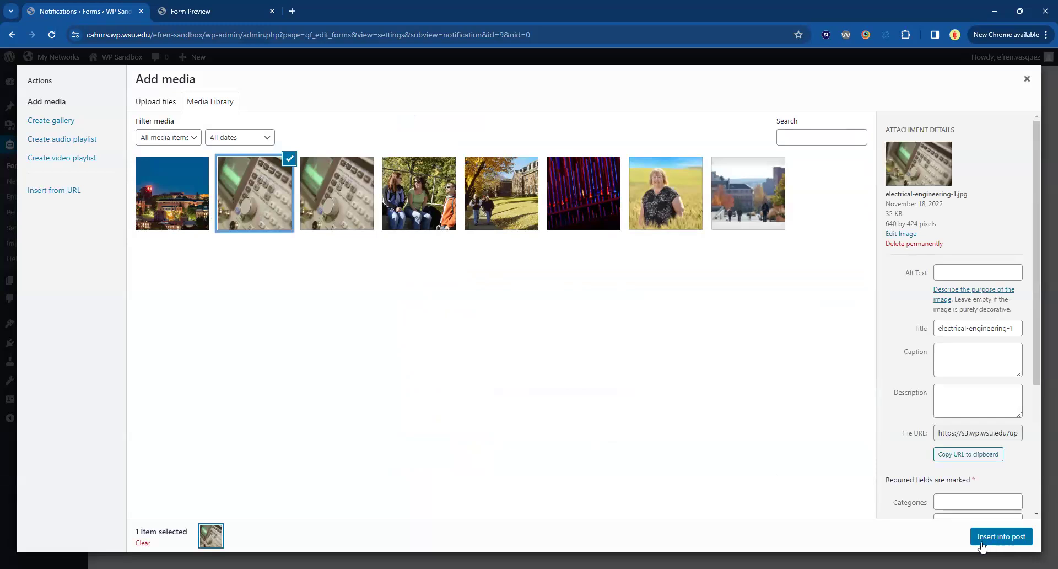
left_click(1001, 536)
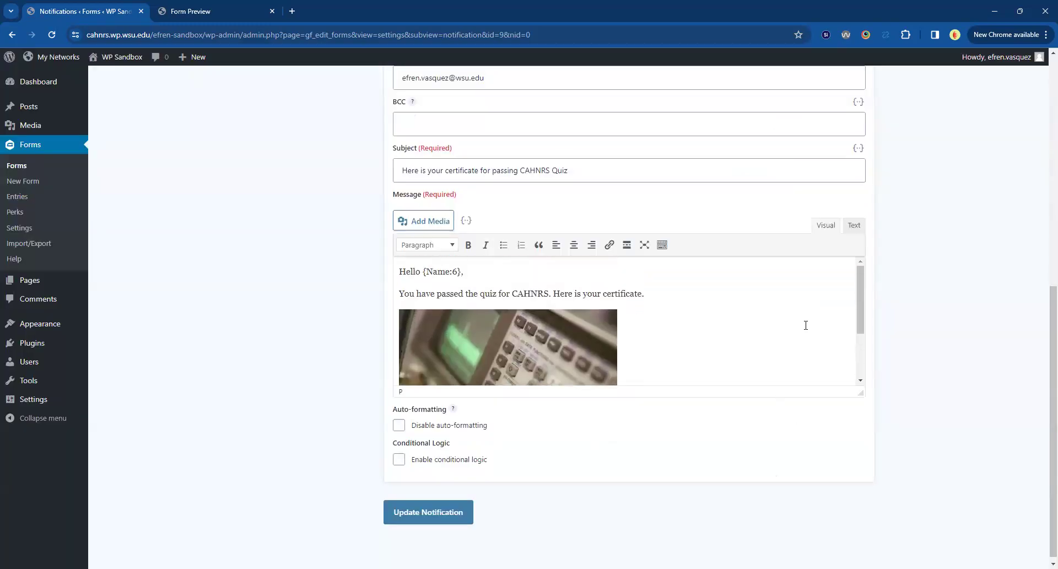
Close the message with "Thank you," and "CAHNRS Web Team" on separate lines below the image, and save the notification.
scroll(806, 325, "down", 2)
type("Thank you,")
key("Return")
type("CAHNRS Web Team")
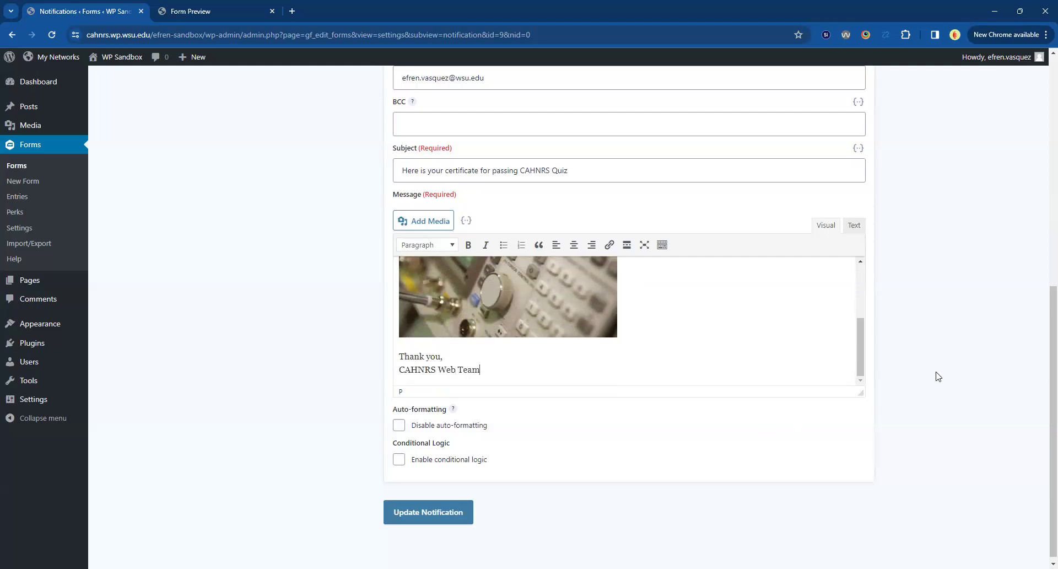
left_click(435, 512)
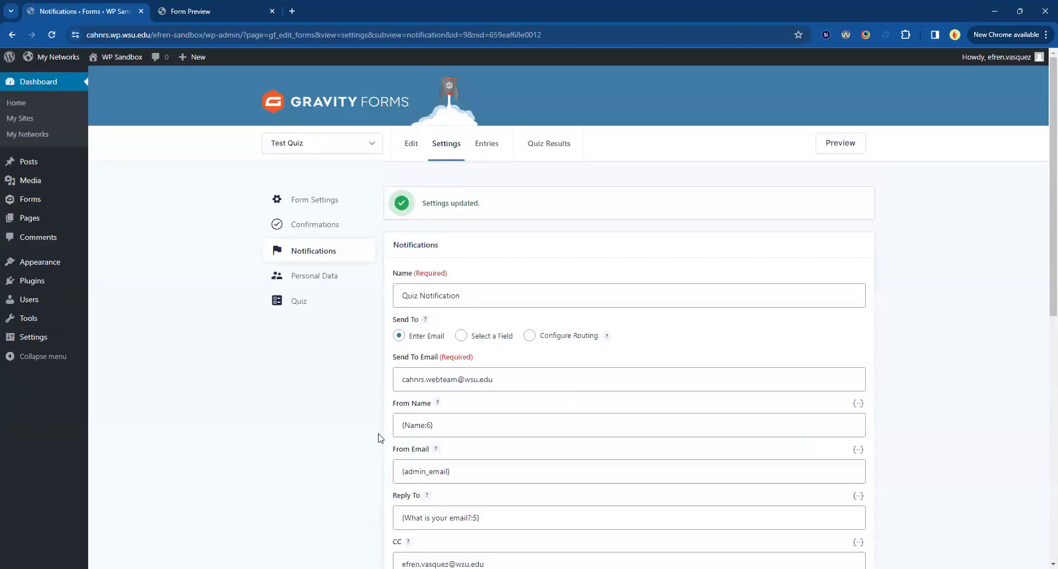
Replace the Send To Email address with the merge tag {What is your email?:5} copied from Reply To.
scroll(419, 331, "down", 1)
triple_click(471, 239)
scroll(428, 270, "down", 1)
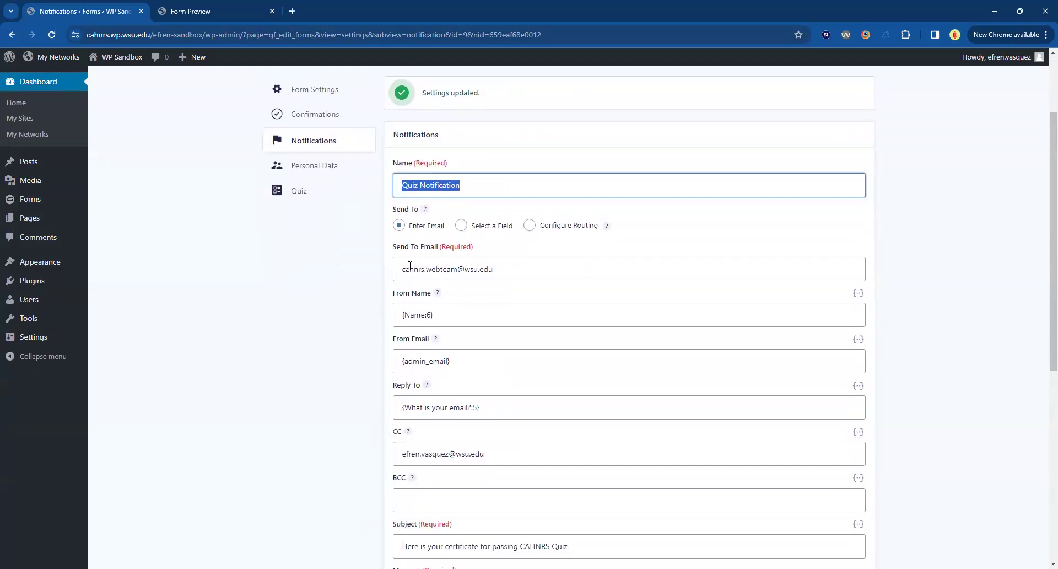
triple_click(530, 265)
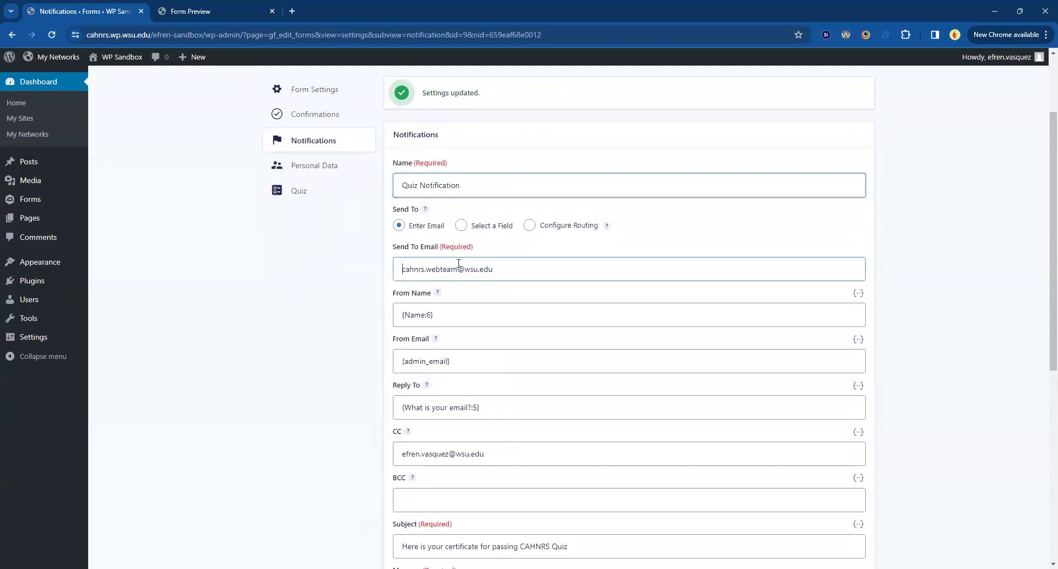
left_click(531, 266)
scroll(530, 265, "down", 1)
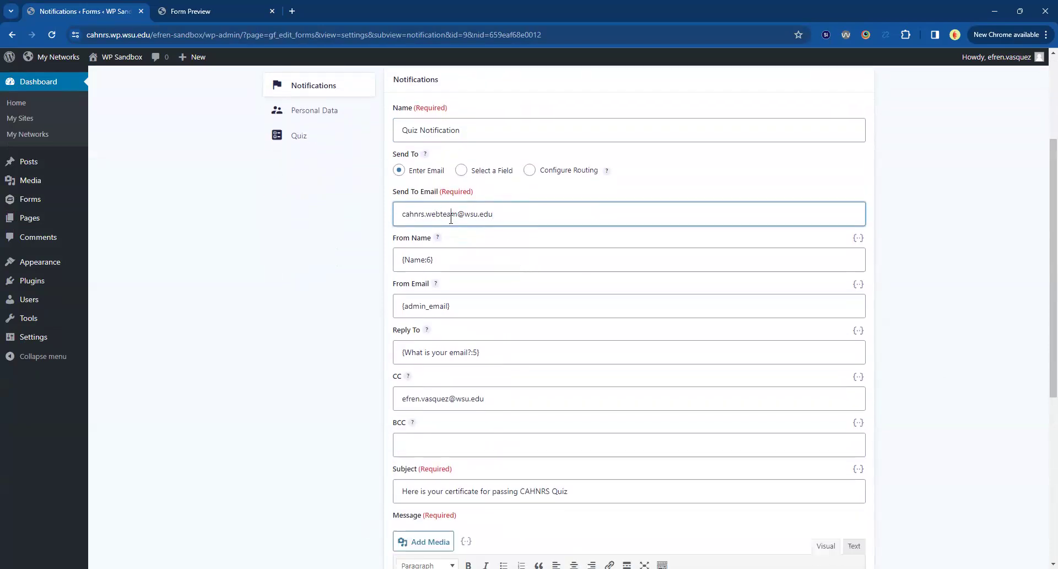
triple_click(451, 217)
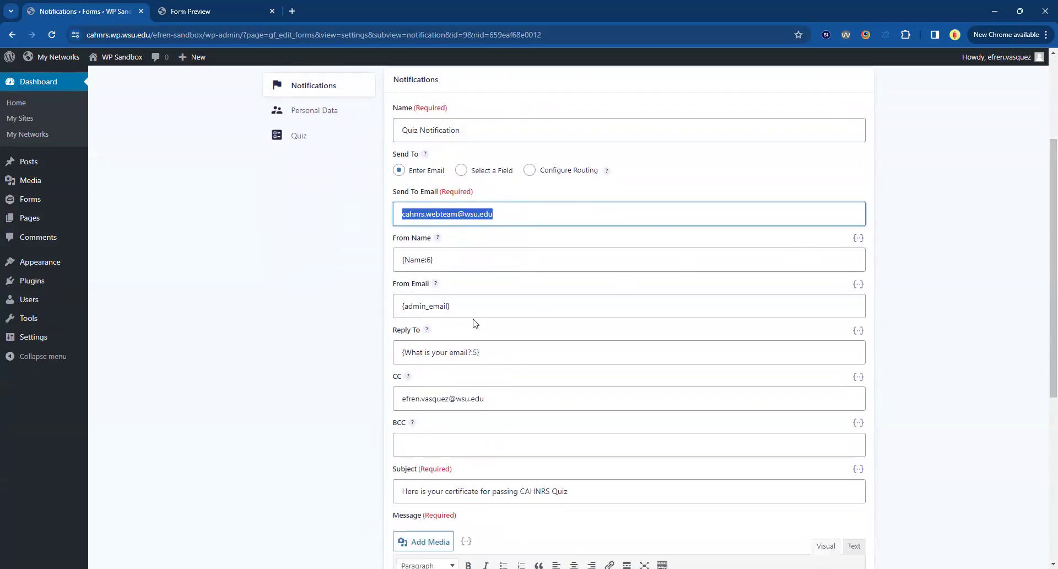
triple_click(436, 355)
key("ctrl+c")
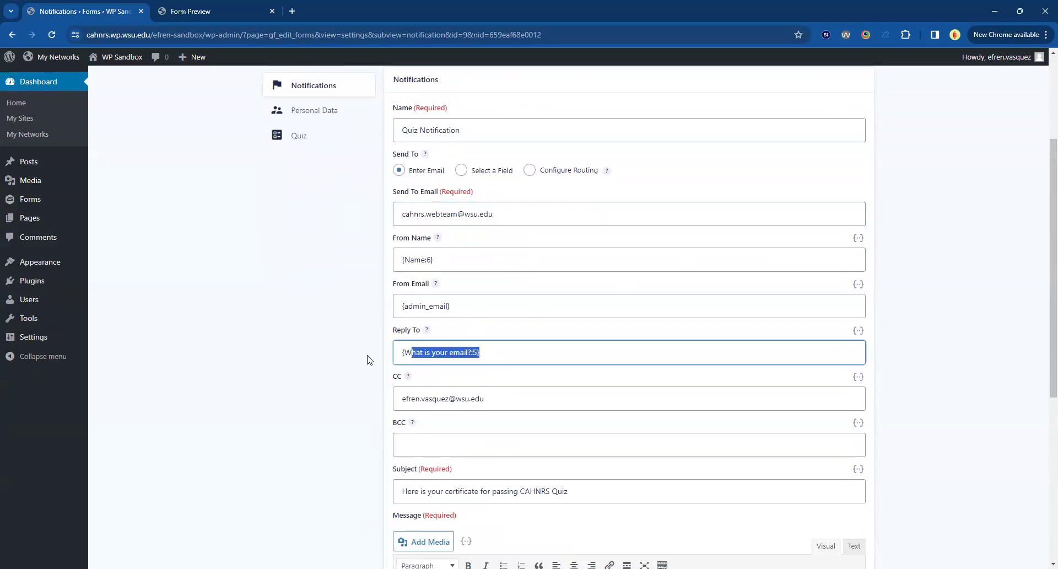
left_click(426, 200)
key("ctrl+v")
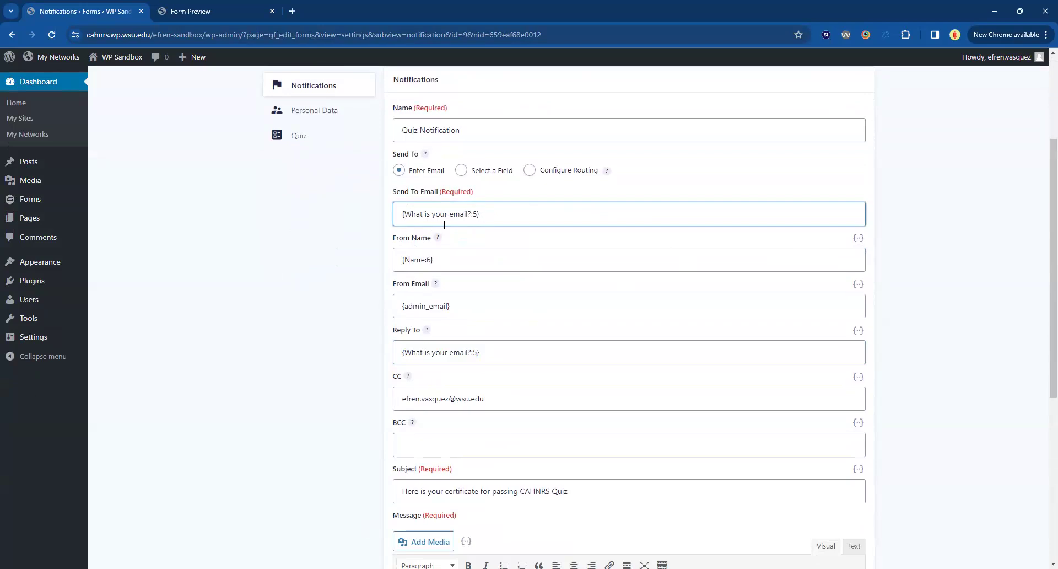
Replace the notification's From Name with "CAHNRS Web Team".
scroll(386, 237, "down", 1)
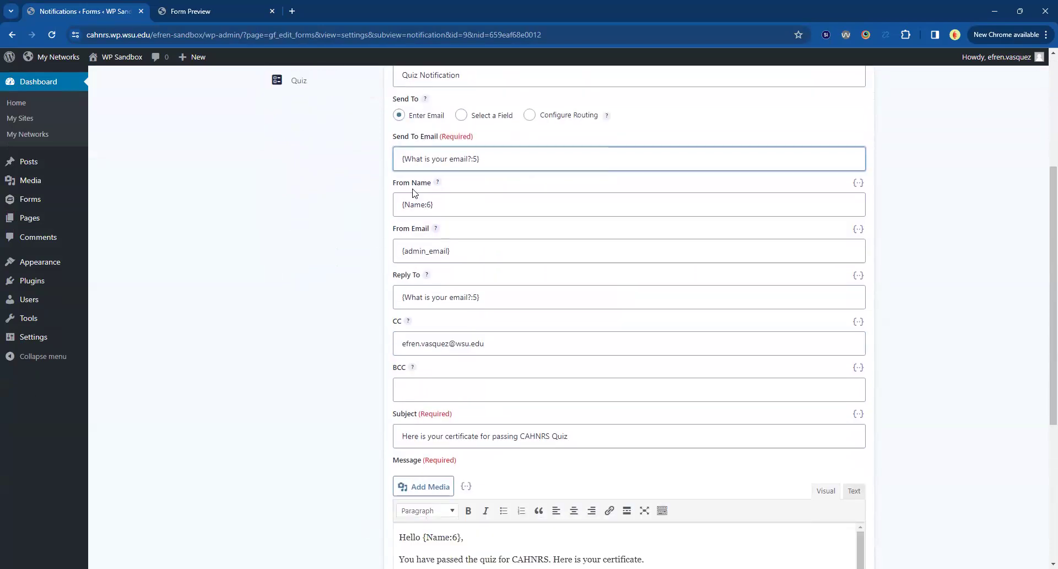
left_click_drag(444, 203, 314, 227)
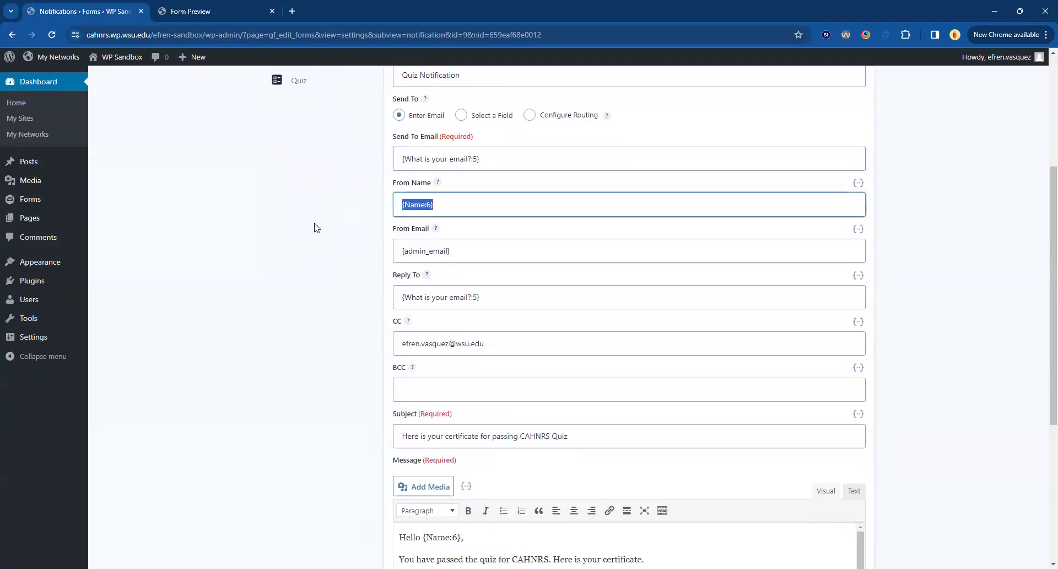
scroll(325, 238, "up", 2)
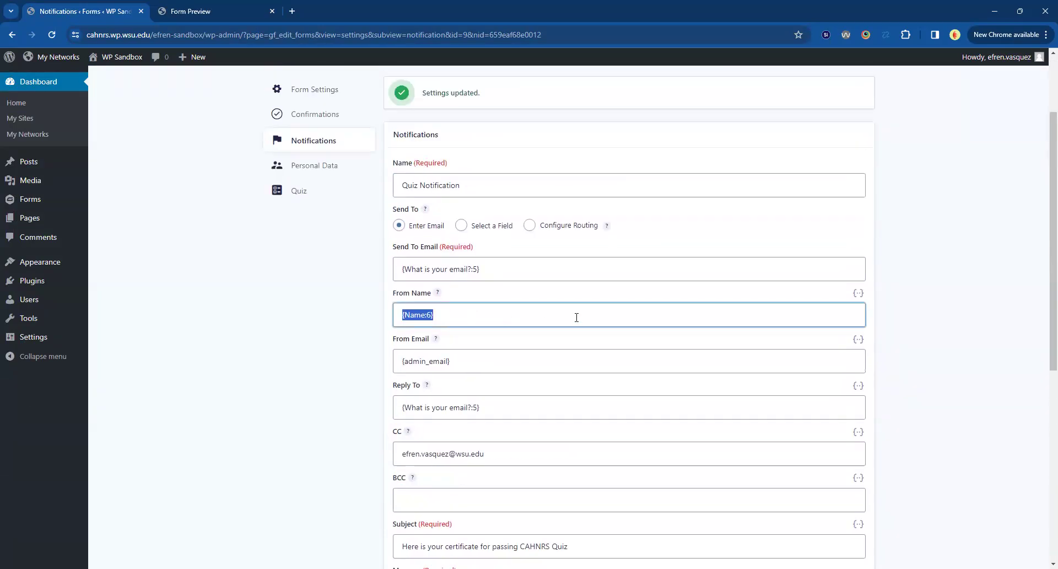
type("CAHNRS Web Team")
Replace the notification's Reply To merge tag with the web team's email address.
scroll(402, 348, "down", 1)
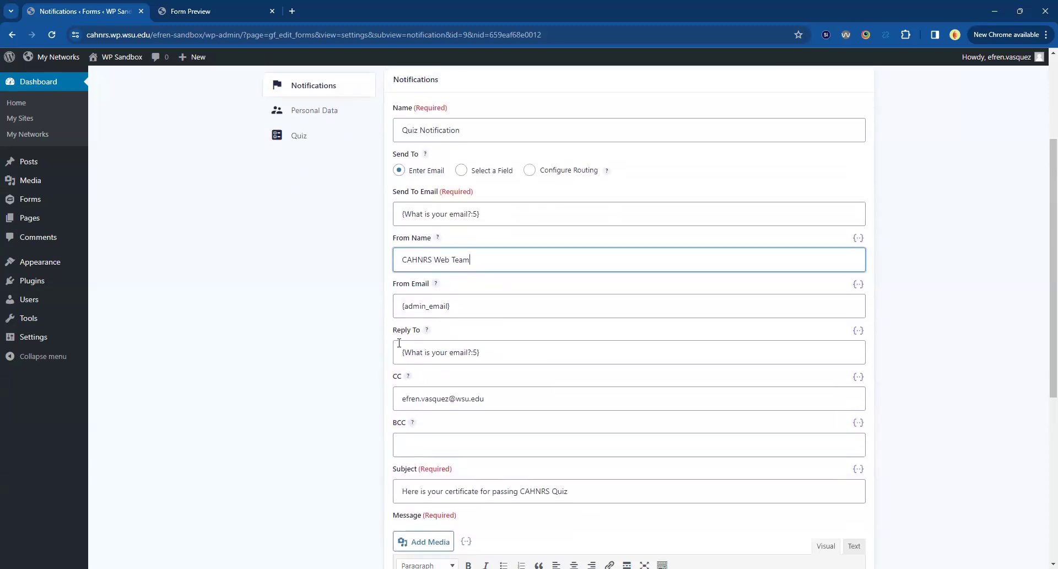
left_click(402, 354)
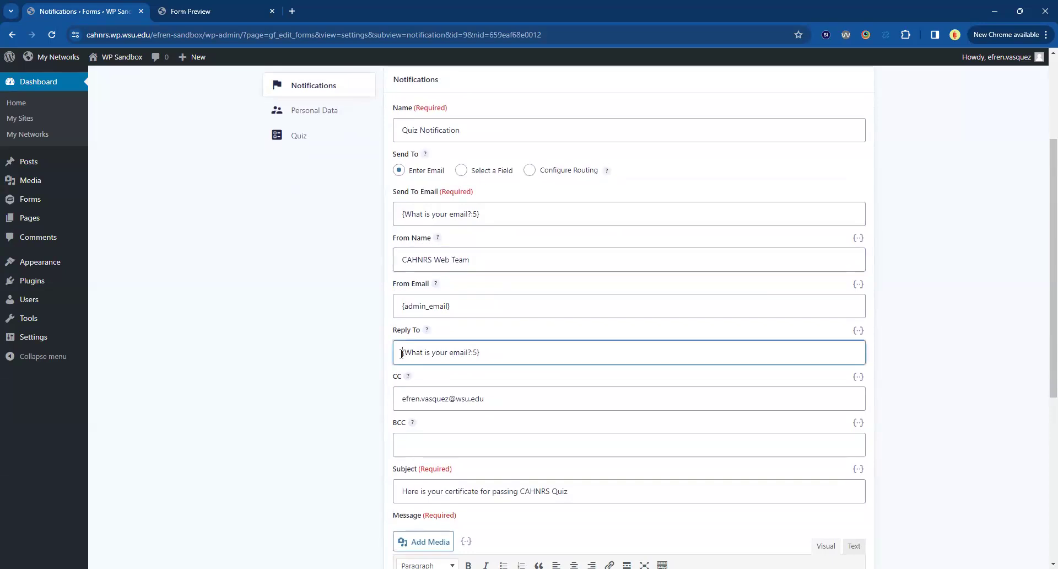
left_click_drag(402, 354, 591, 355)
type("cah")
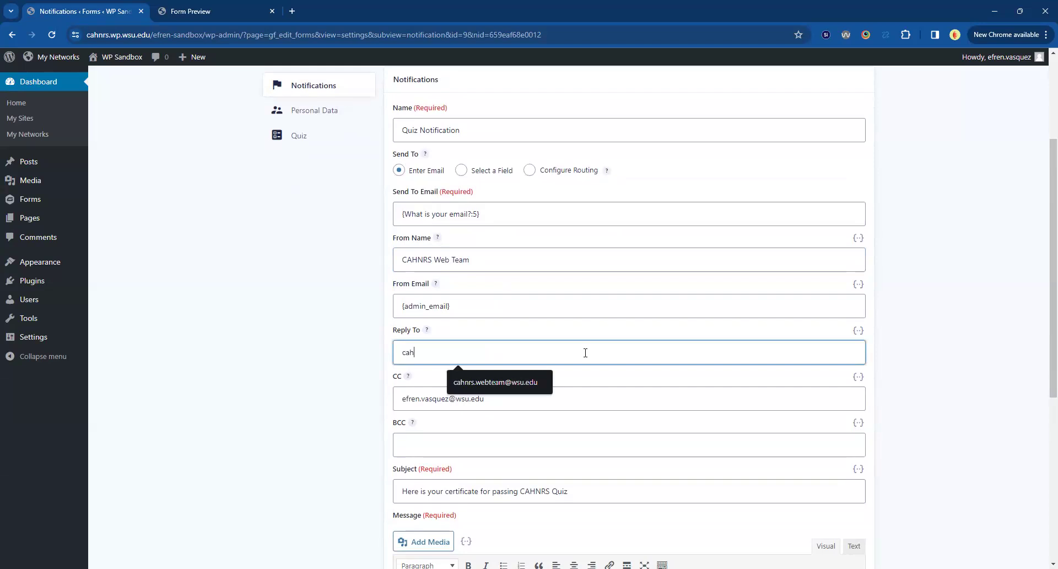
key("Down")
key("Return")
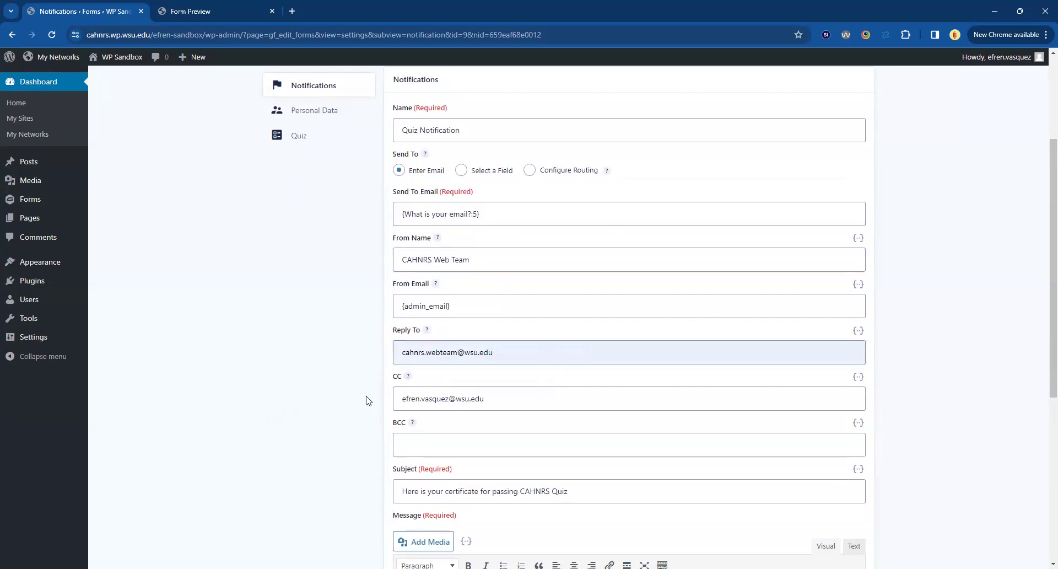
Try "X County | CAHNRS" as the notification's From Name, and undo the change.
scroll(372, 397, "up", 1)
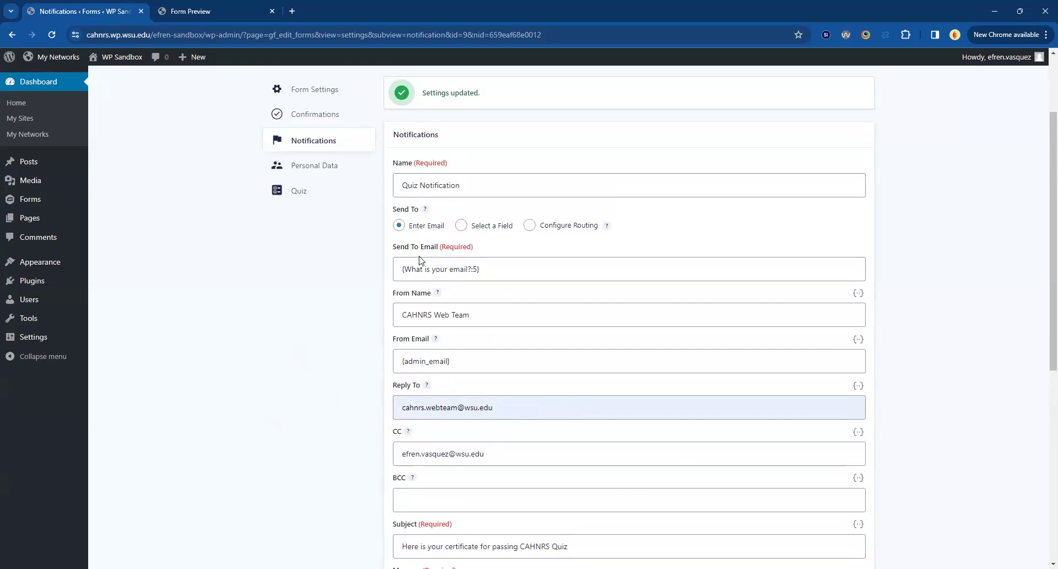
left_click_drag(392, 246, 383, 278)
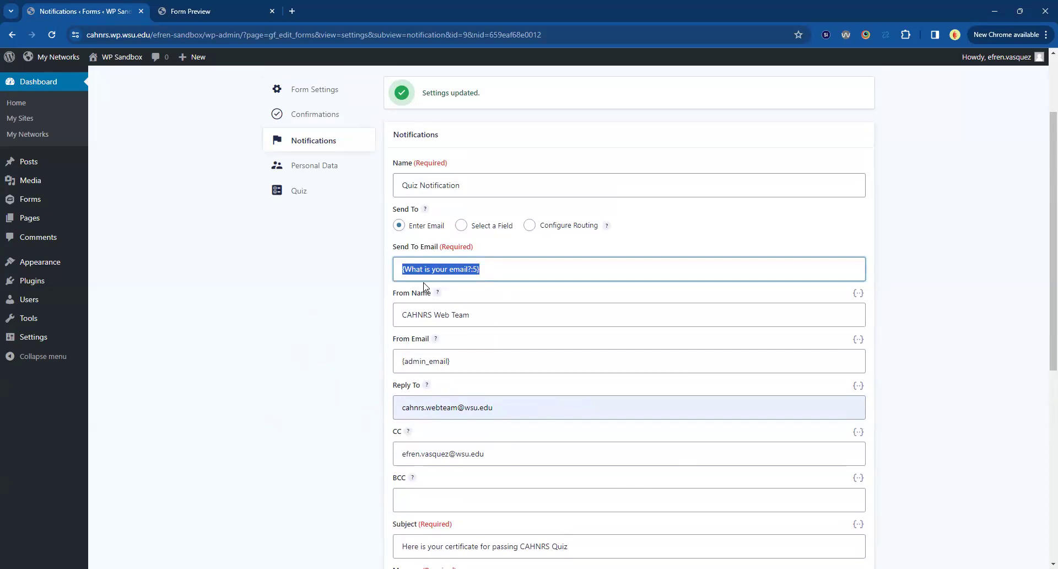
left_click_drag(394, 300, 531, 321)
left_click(542, 323)
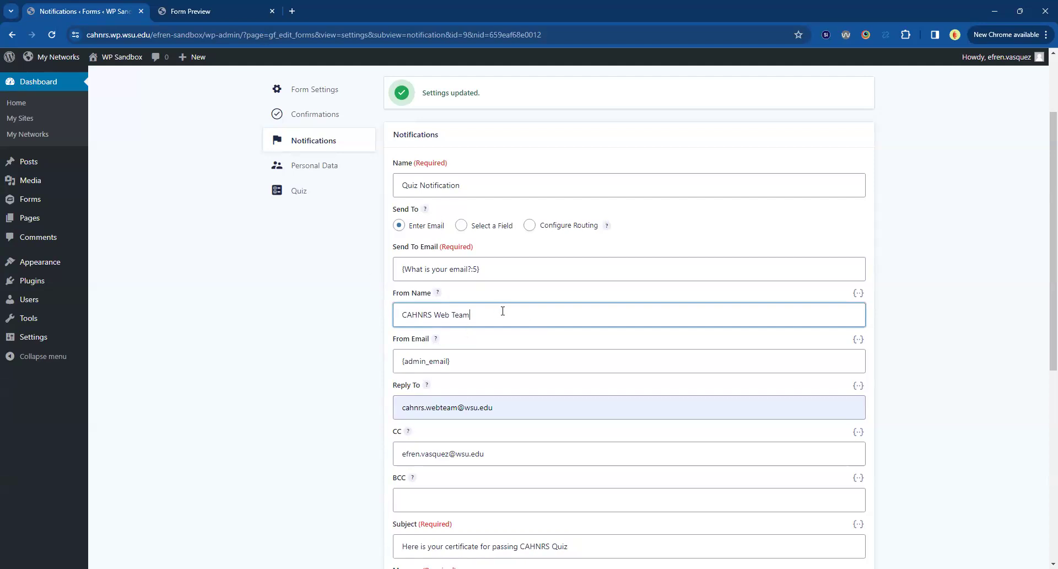
left_click_drag(500, 309, 307, 308)
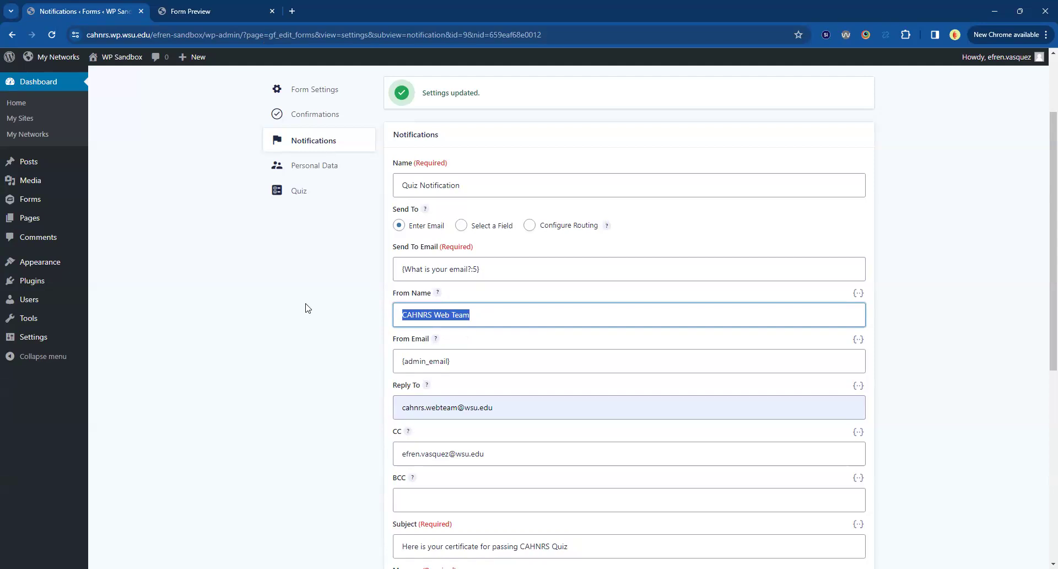
type("C")
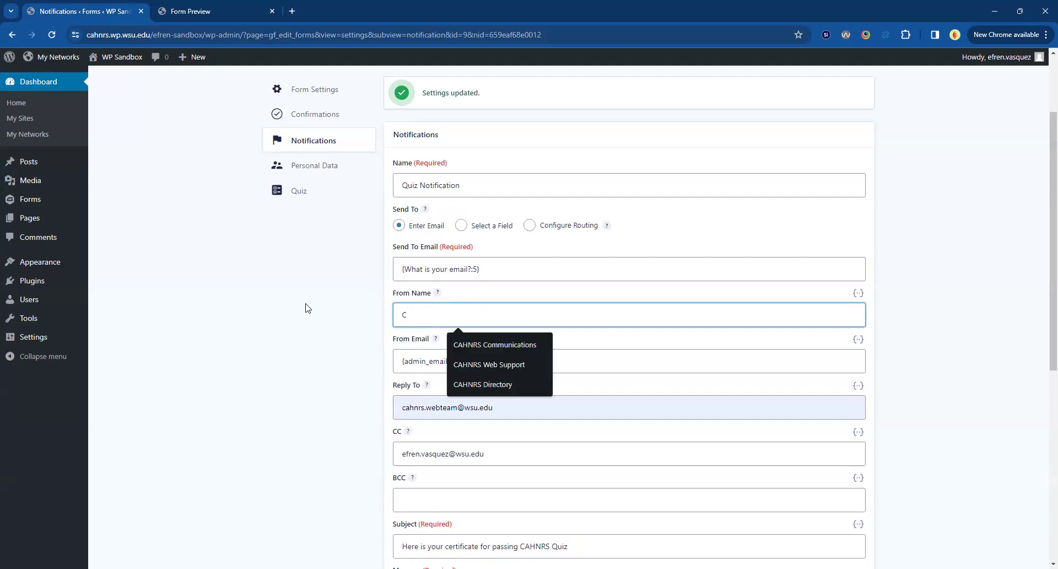
key("BackSpace")
type("X Count")
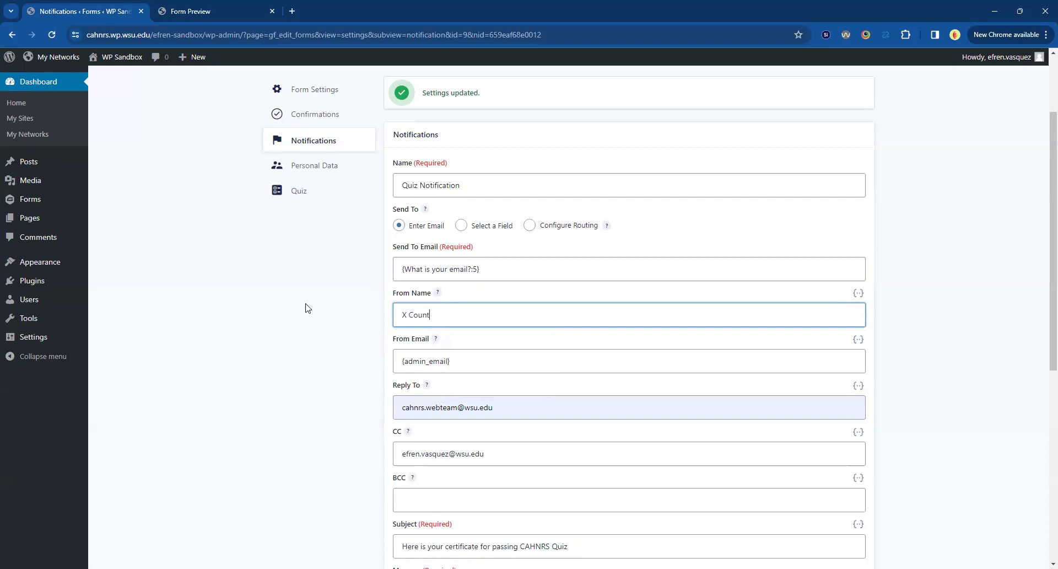
type("y | CAHNRS")
key("ctrl+z")
key("ctrl+z")
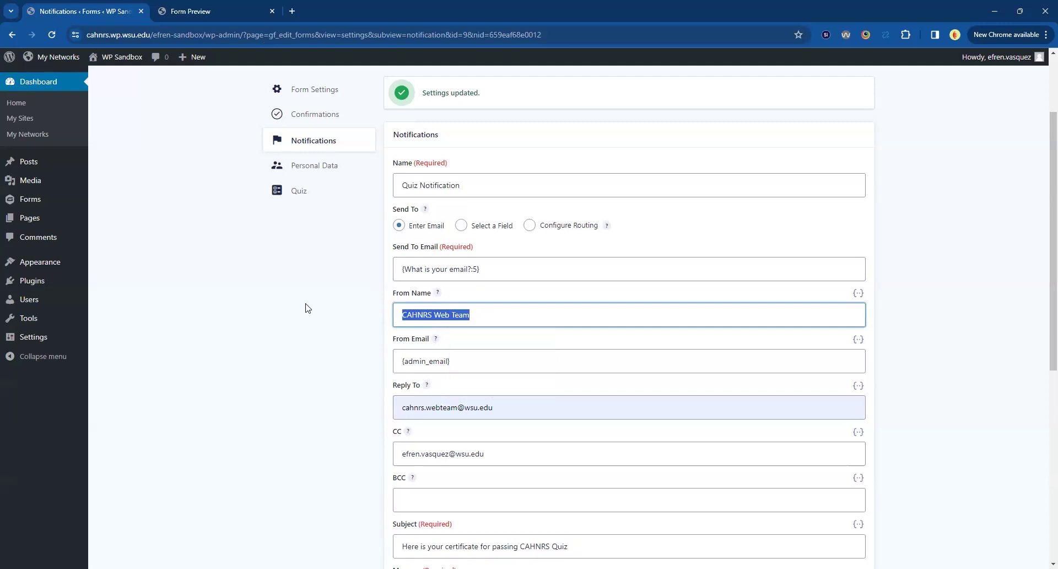
left_click(269, 309)
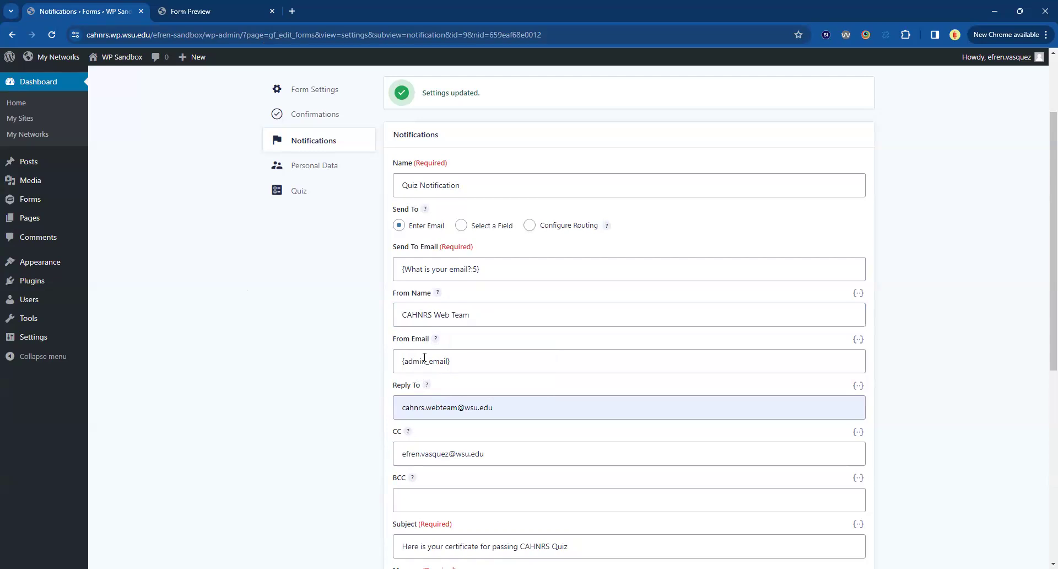
Review the notification's Reply To, CC, Subject and Message fields.
scroll(424, 358, "down", 1)
left_click_drag(392, 330, 453, 335)
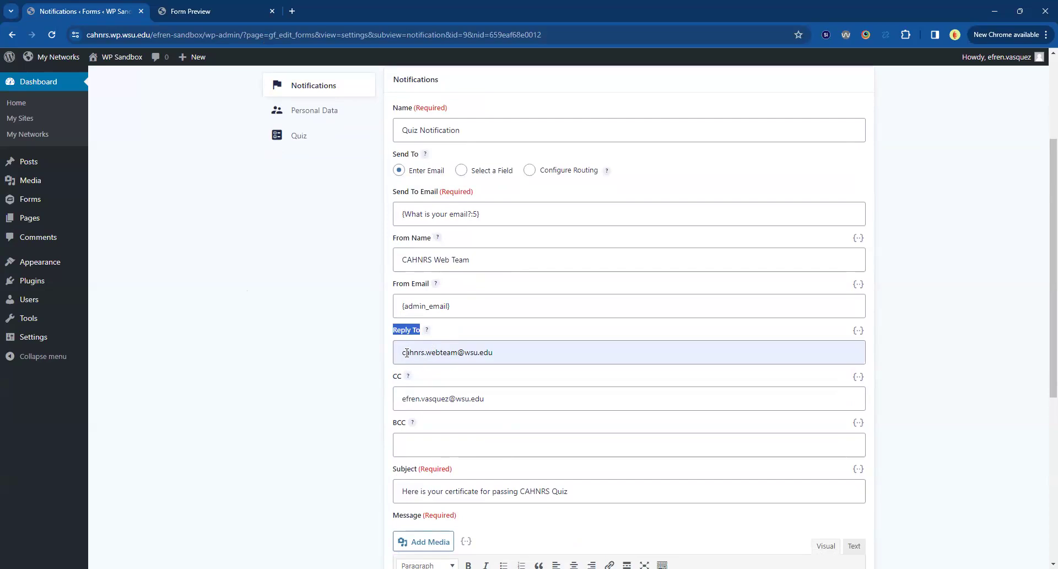
left_click_drag(403, 352, 527, 346)
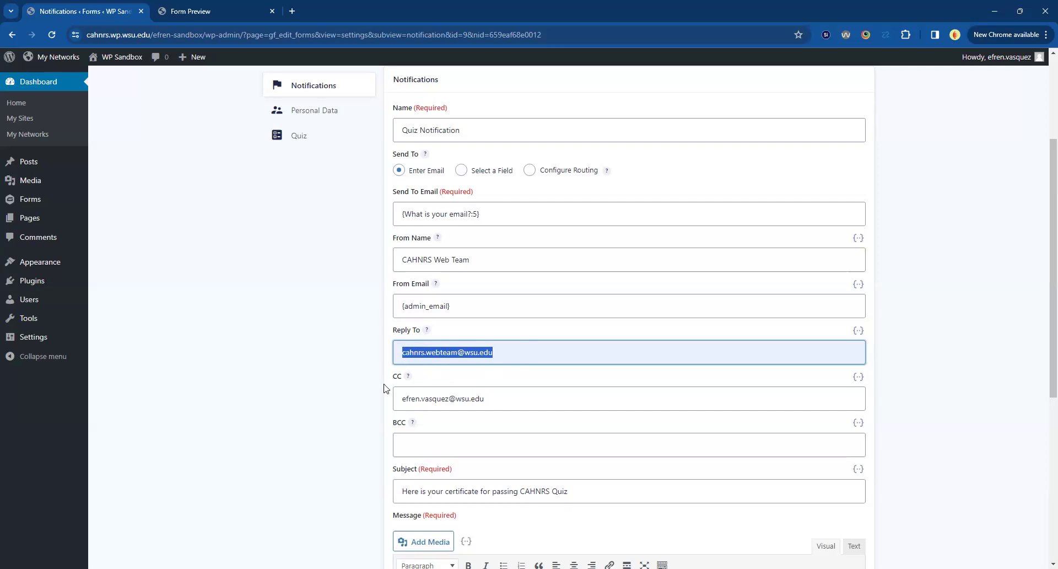
scroll(384, 389, "down", 2)
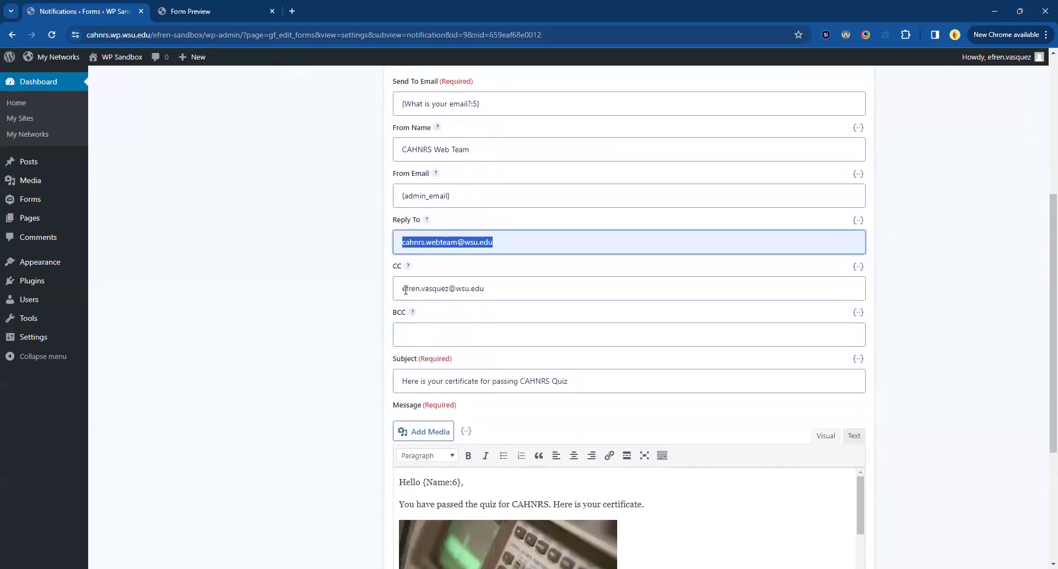
left_click_drag(401, 289, 490, 291)
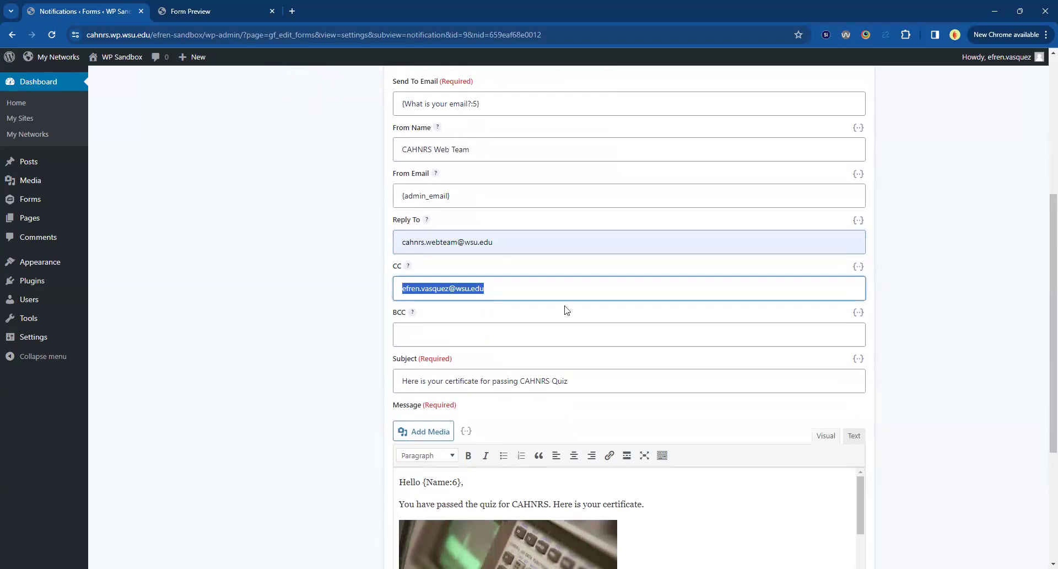
scroll(329, 337, "down", 2)
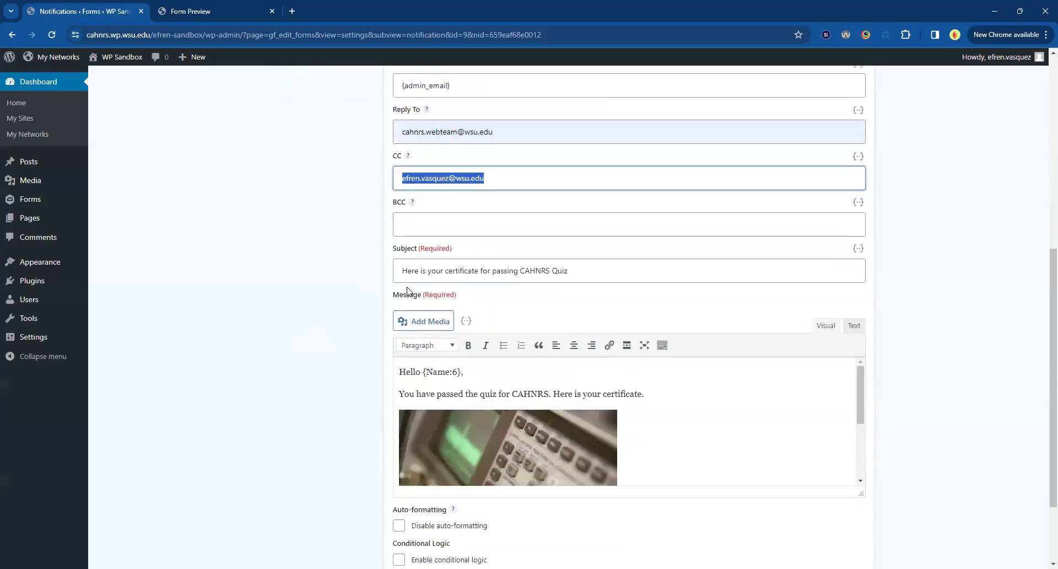
triple_click(463, 271)
scroll(589, 356, "down", 1)
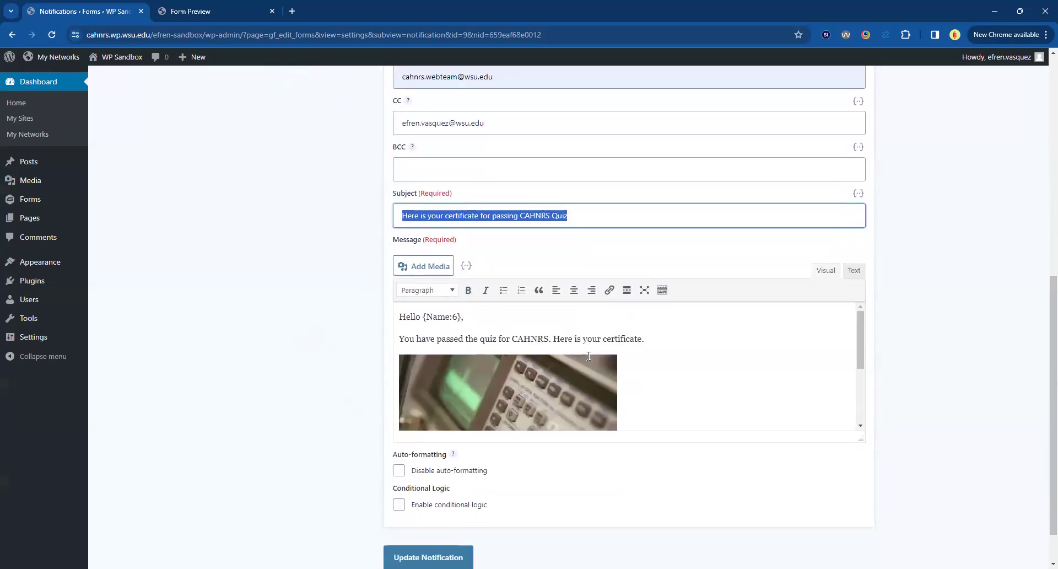
scroll(559, 390, "down", 2)
left_click(351, 397)
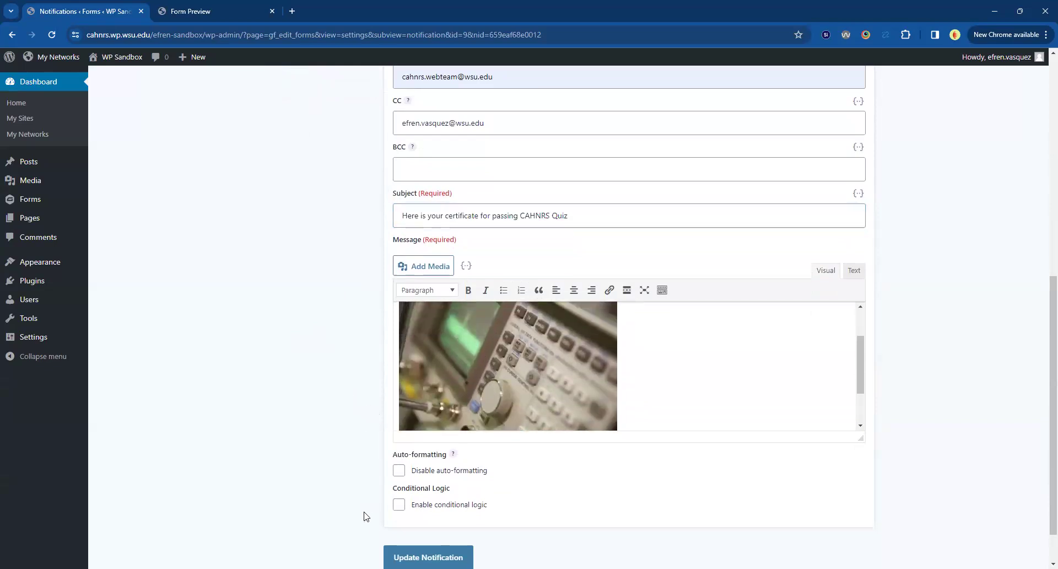
Enable conditional logic to send the notification only if Quiz Percentage is greater than 80, and save the notification.
scroll(361, 510, "down", 1)
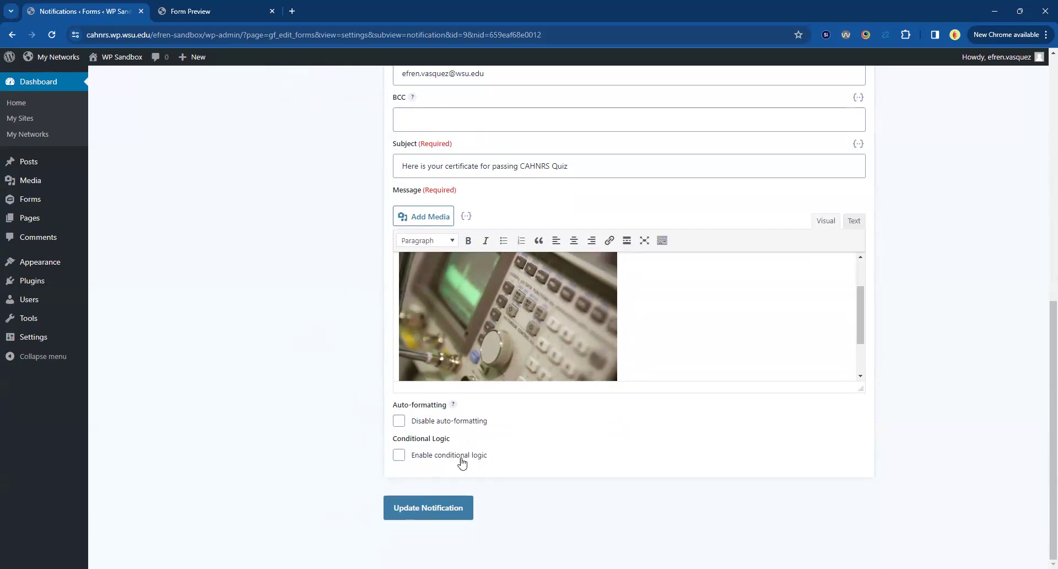
left_click(399, 455)
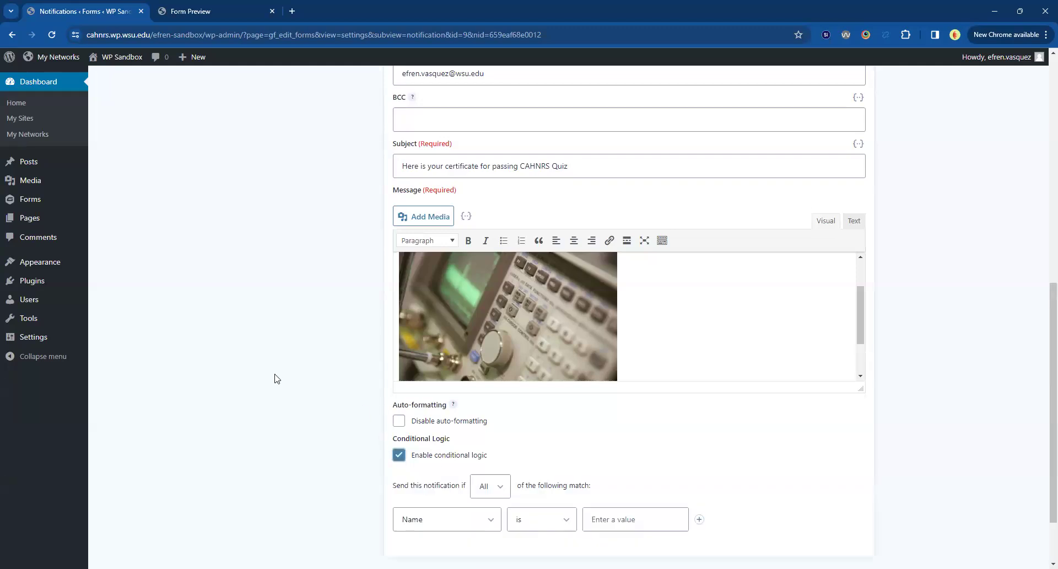
scroll(286, 404, "down", 1)
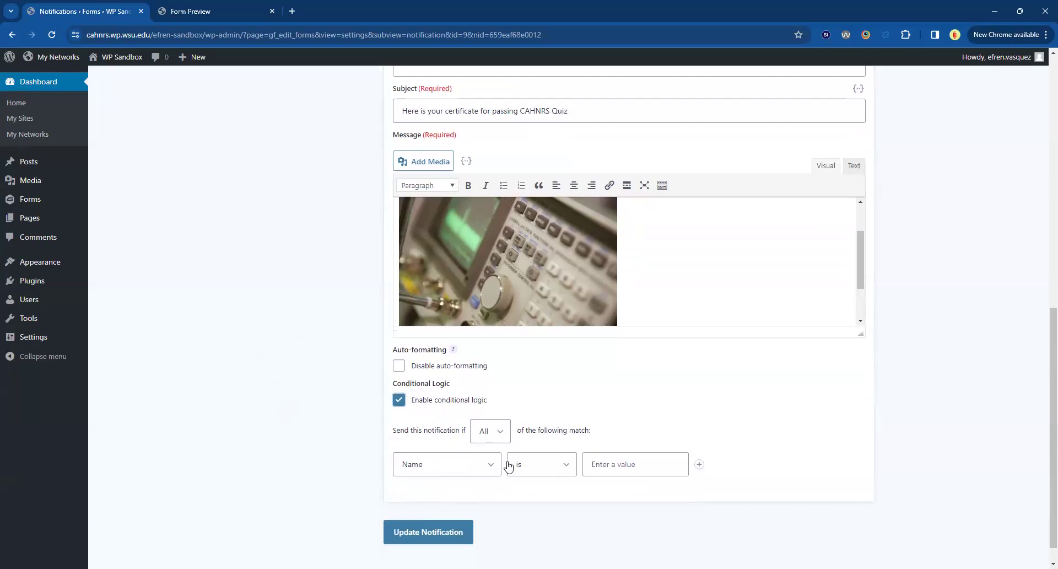
scroll(503, 465, "down", 1)
left_click(465, 440)
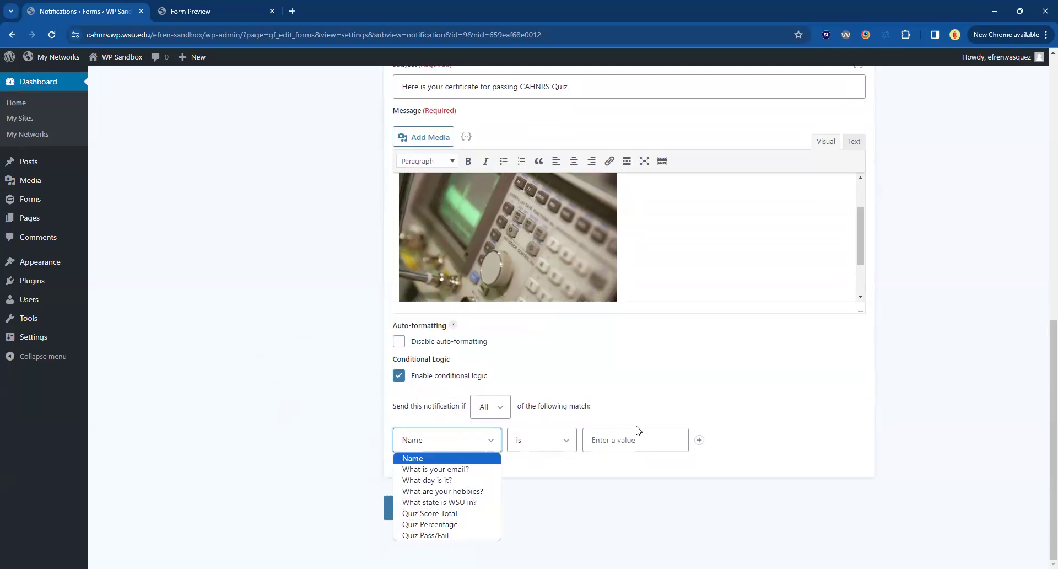
left_click(419, 527)
left_click(548, 441)
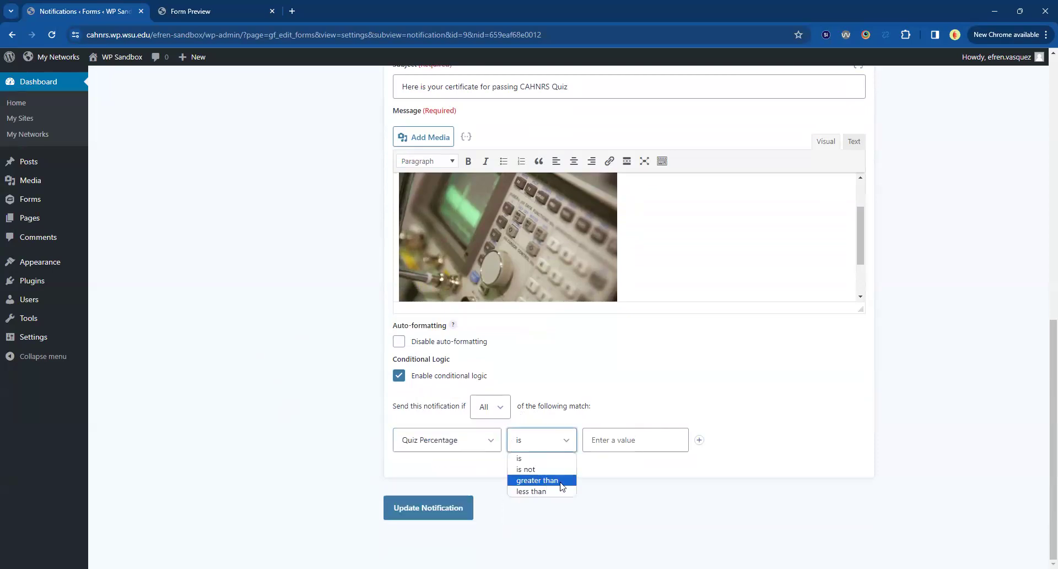
left_click(609, 445)
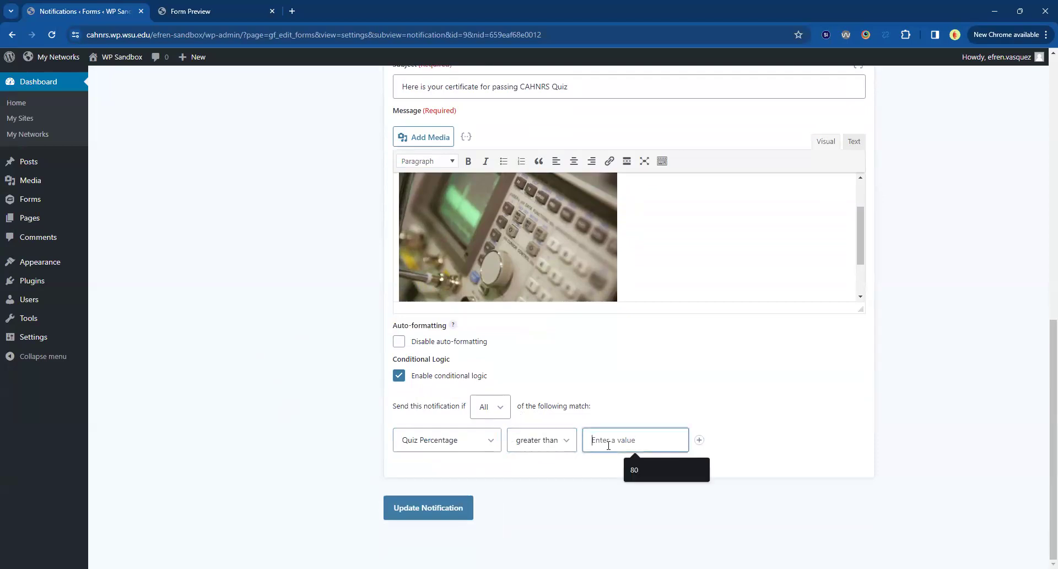
type("80")
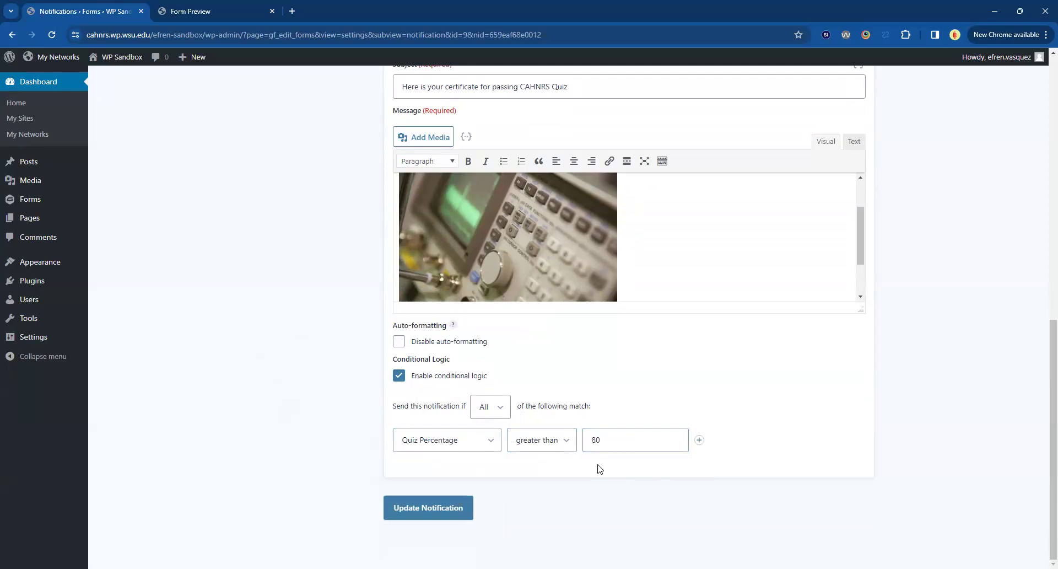
left_click(436, 507)
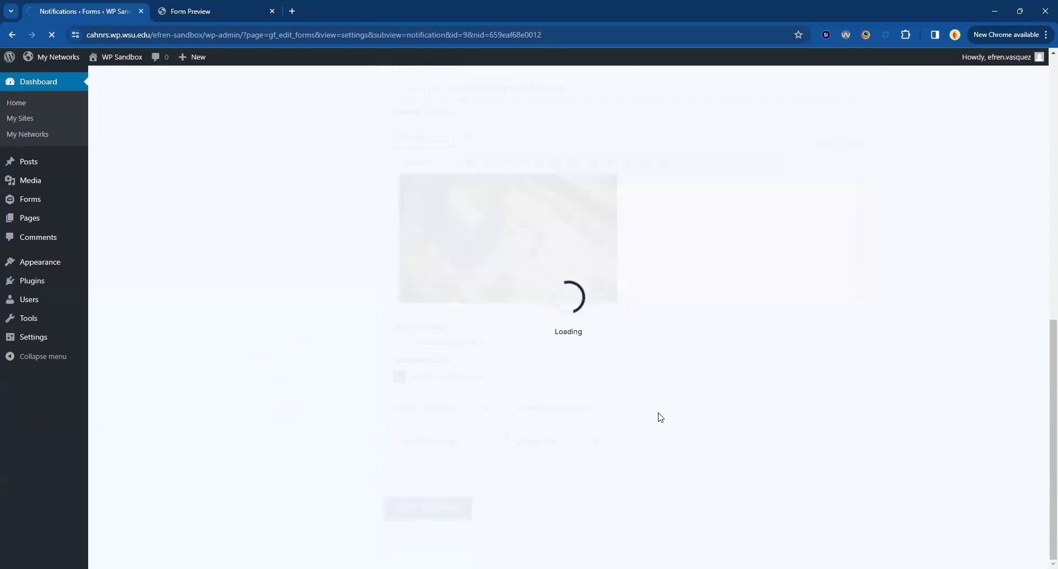
Check the saved Quiz Notification settings from the name through the message and conditional logic.
scroll(689, 398, "down", 7)
scroll(686, 394, "down", 2)
scroll(686, 393, "up", 3)
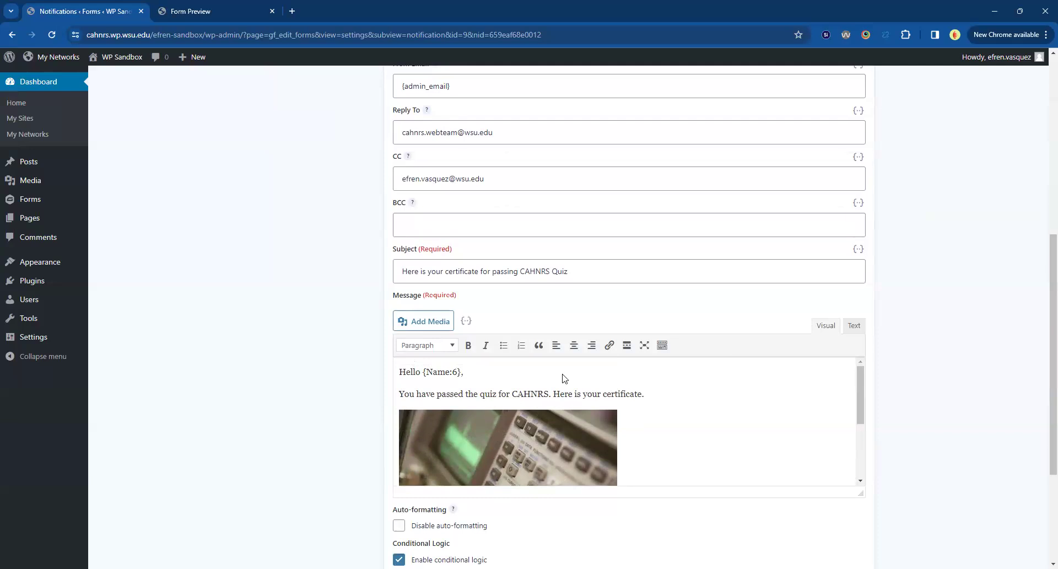
scroll(563, 371, "up", 7)
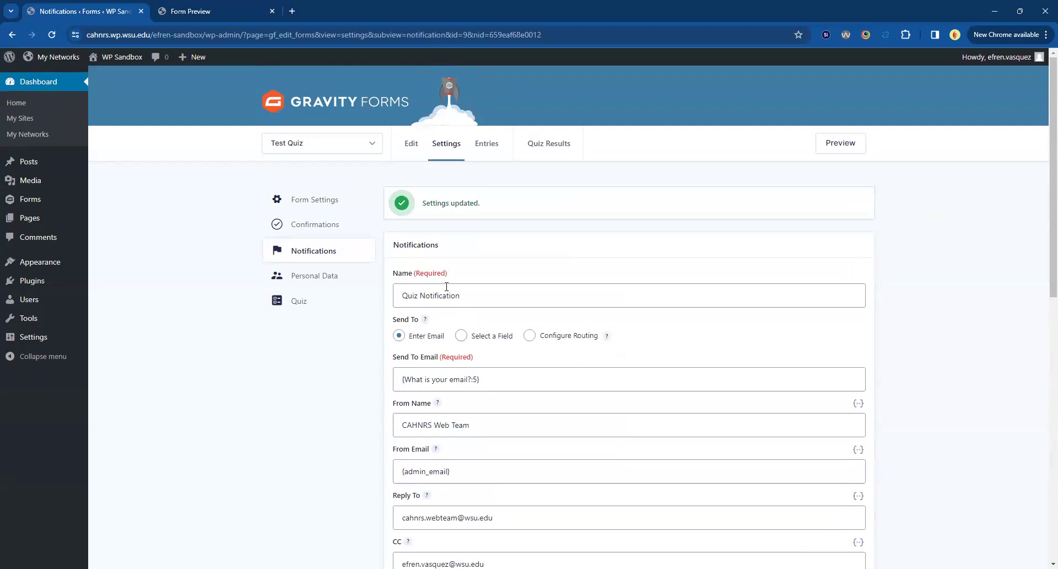
left_click(420, 299)
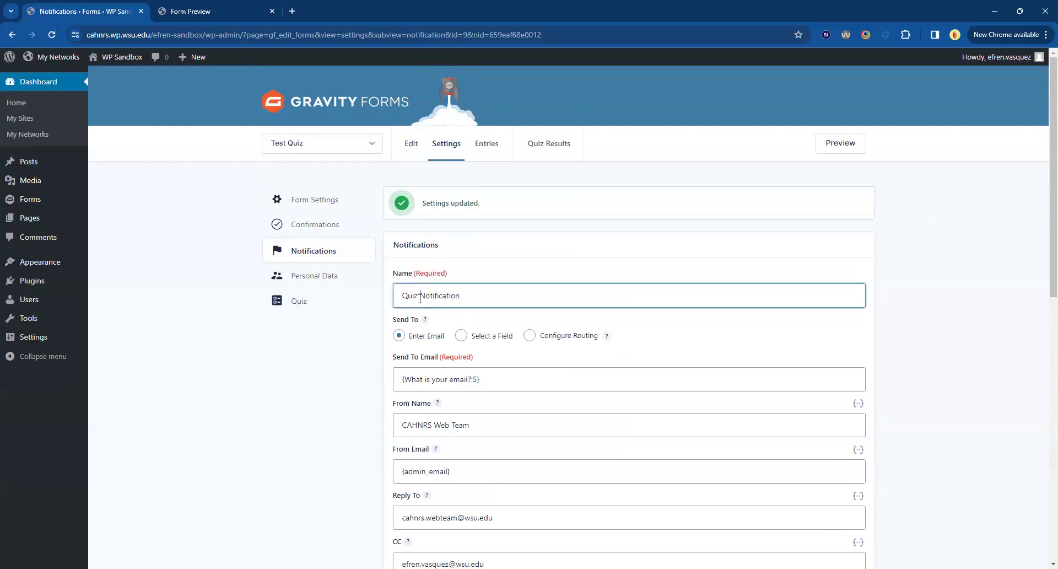
scroll(291, 440, "down", 10)
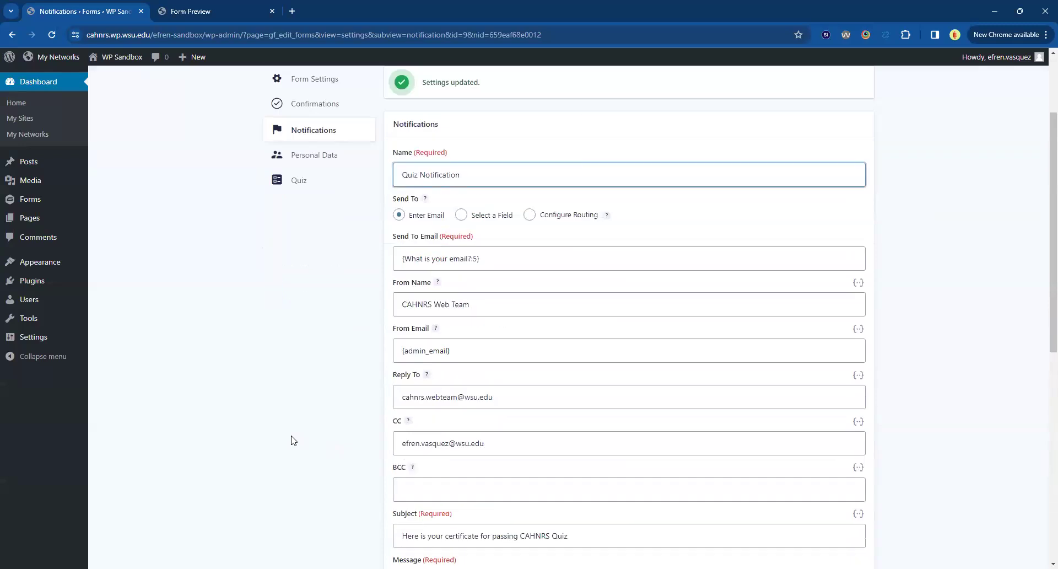
scroll(558, 311, "up", 10)
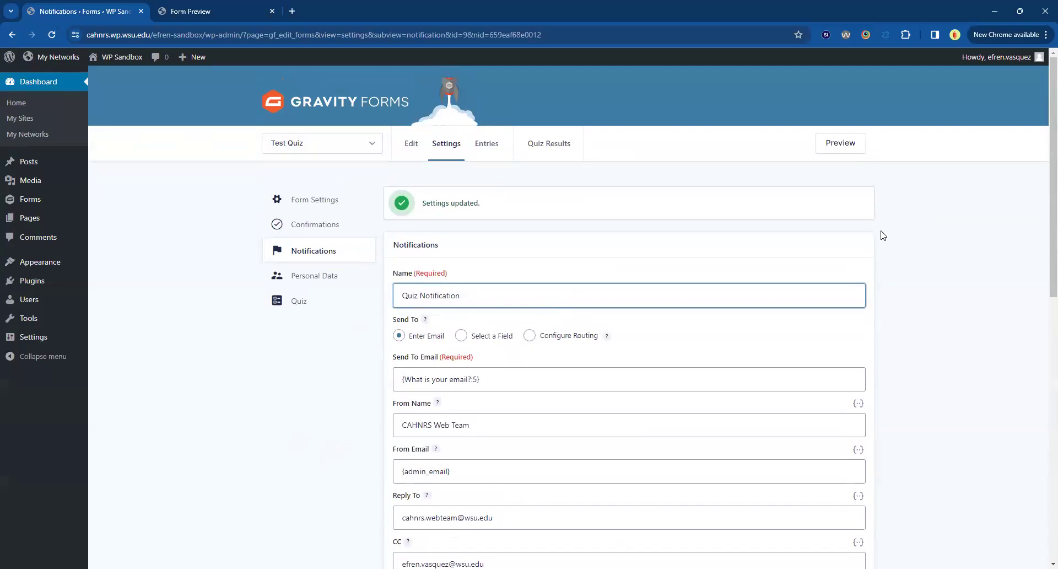
Open a fresh preview of the Test Quiz form and fill in the respondent's full name and e-mail address.
left_click(849, 144)
left_click(273, 11)
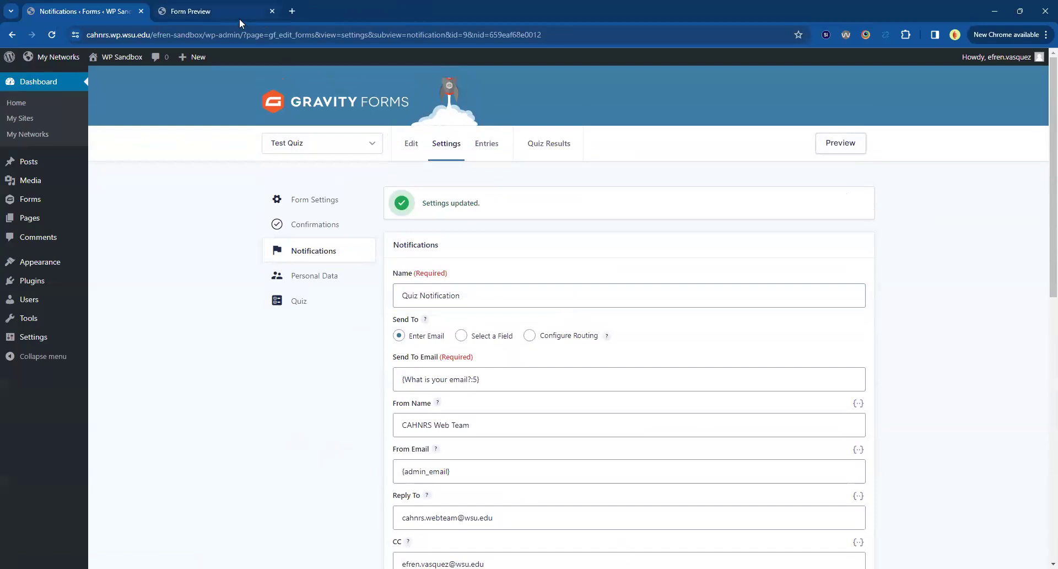
left_click(239, 18)
left_click(79, 186)
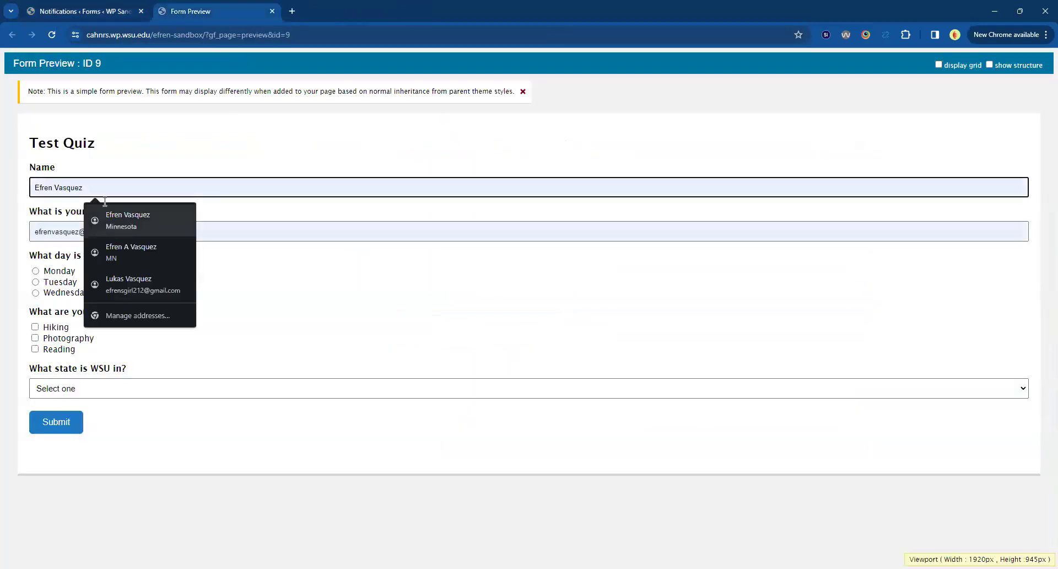
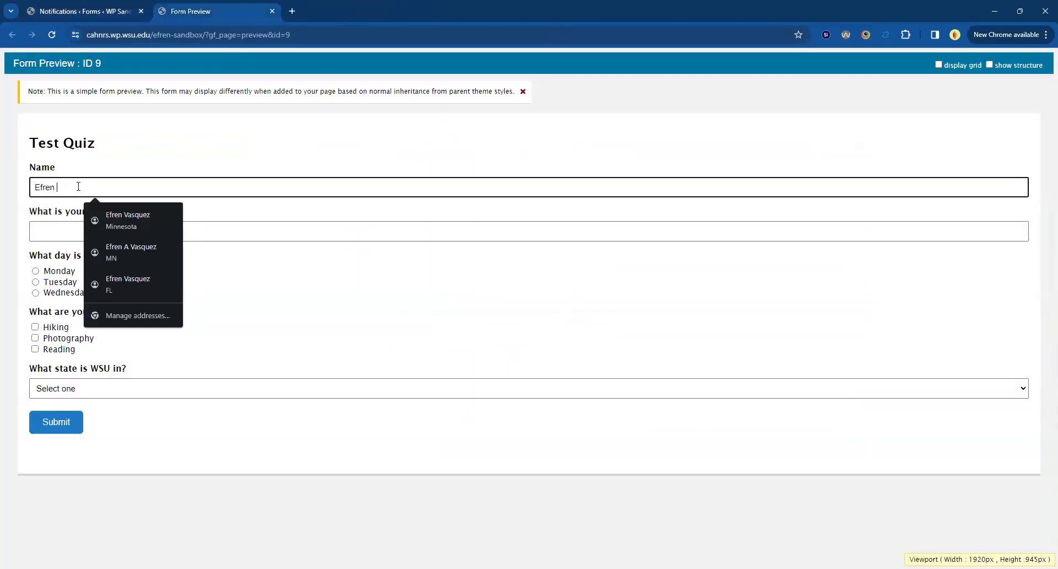
key("Tab")
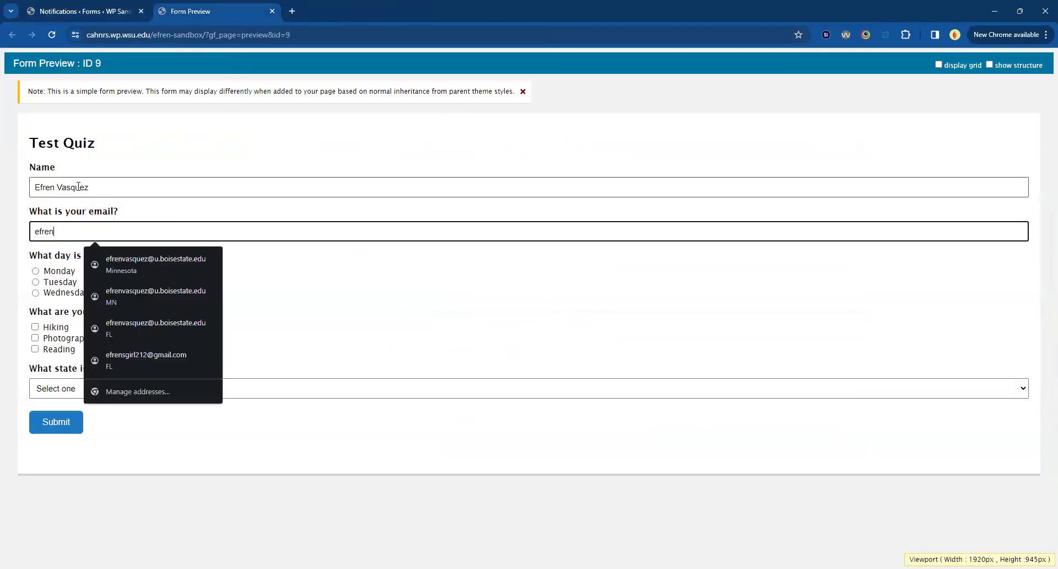
key("Tab")
Check which choice is marked correct for the "What day is it?" question in the form editor.
key("Down")
key("Up")
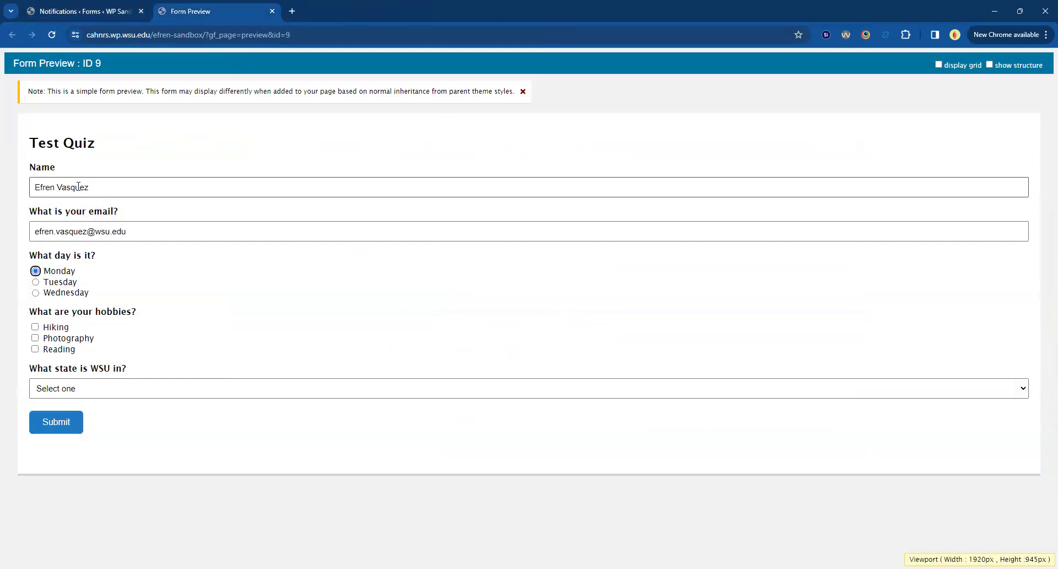
left_click(58, 11)
left_click(409, 149)
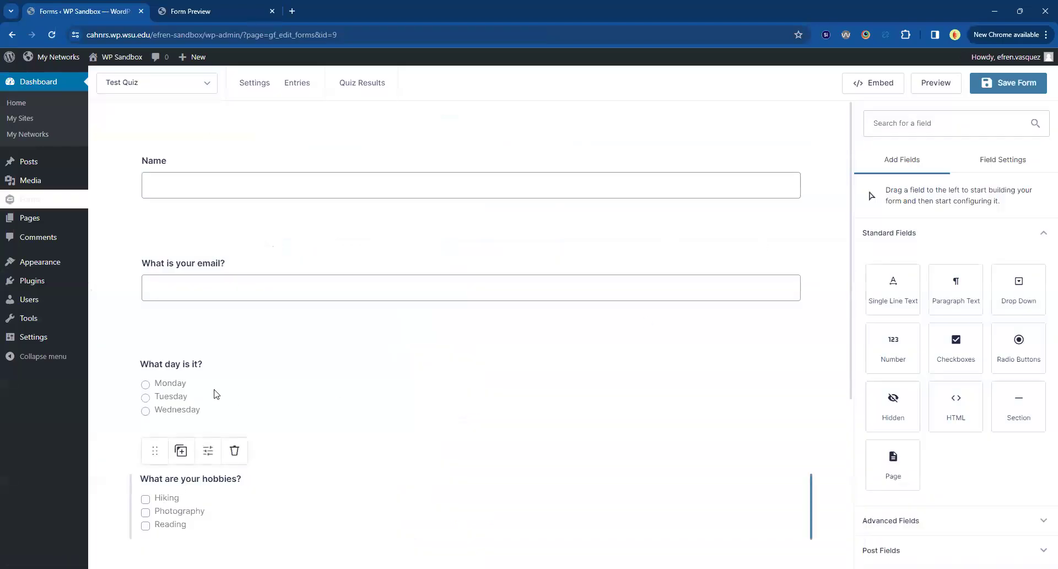
left_click(178, 398)
left_click(912, 468)
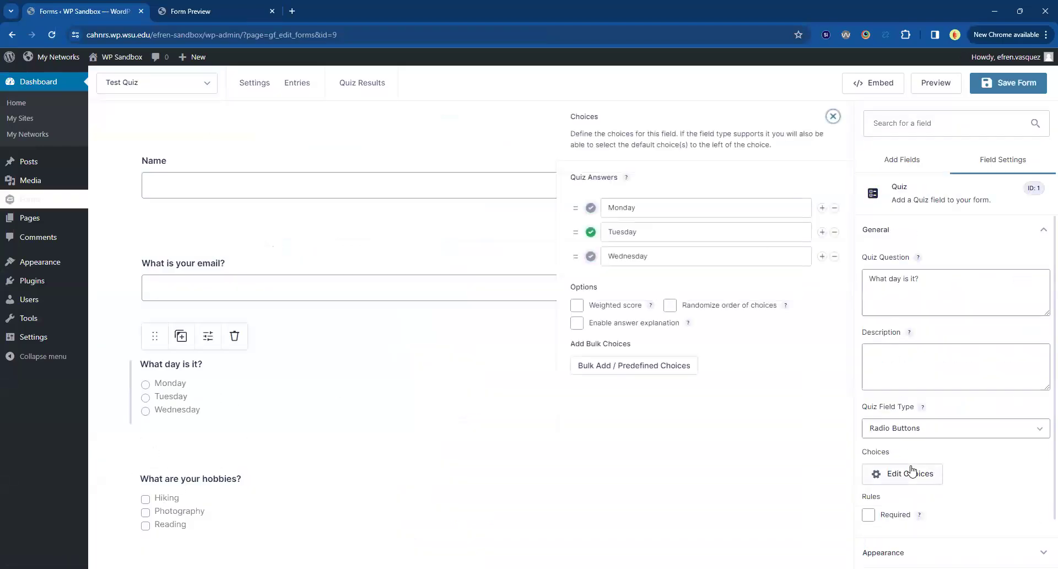
Answer the previewed quiz with Tuesday, Hiking, Photography and Washington, and submit it.
left_click(204, 12)
left_click(36, 281)
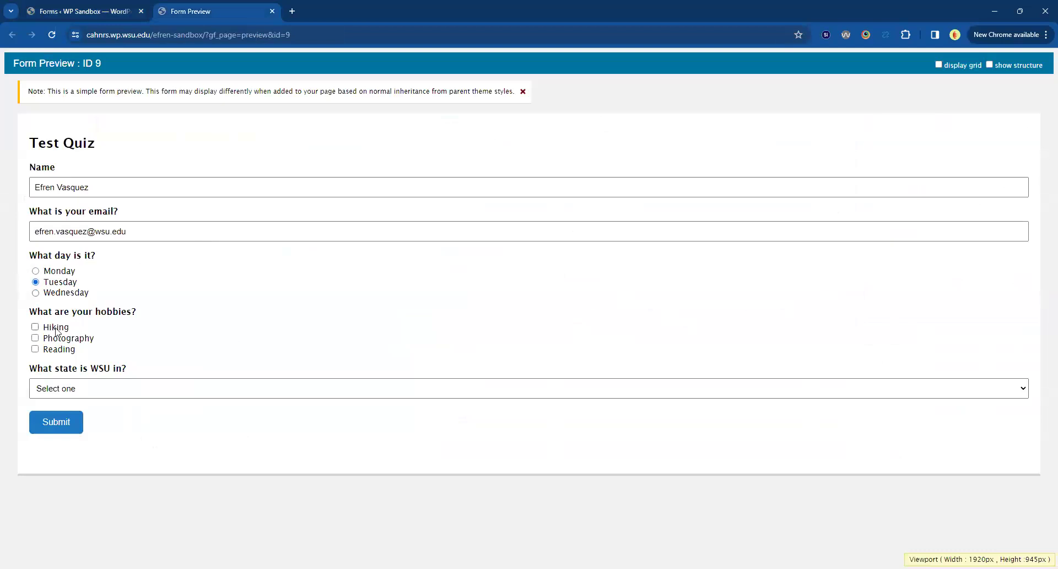
left_click(35, 327)
left_click(35, 337)
left_click(149, 393)
left_click(130, 416)
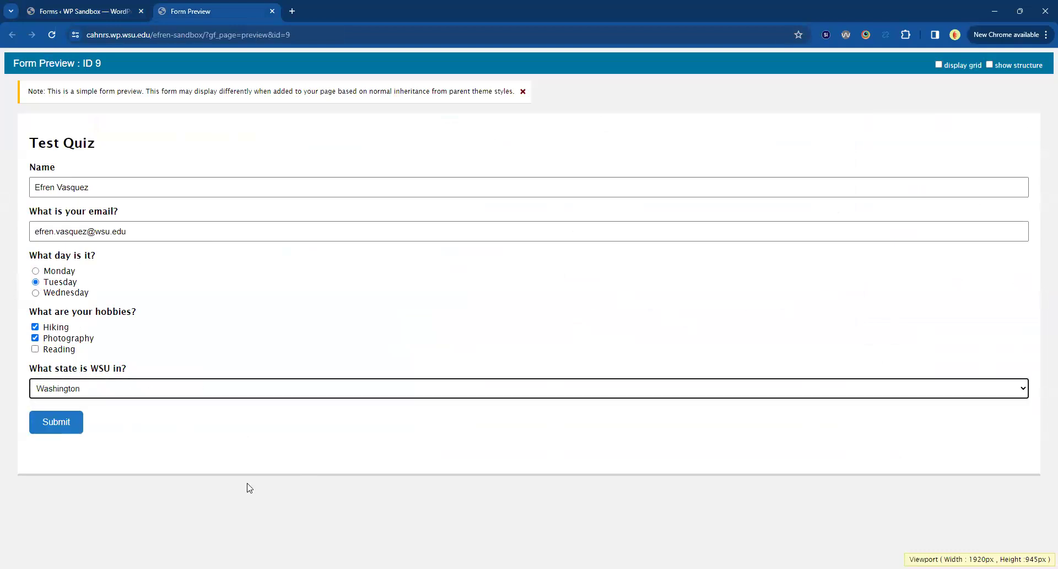
left_click(61, 430)
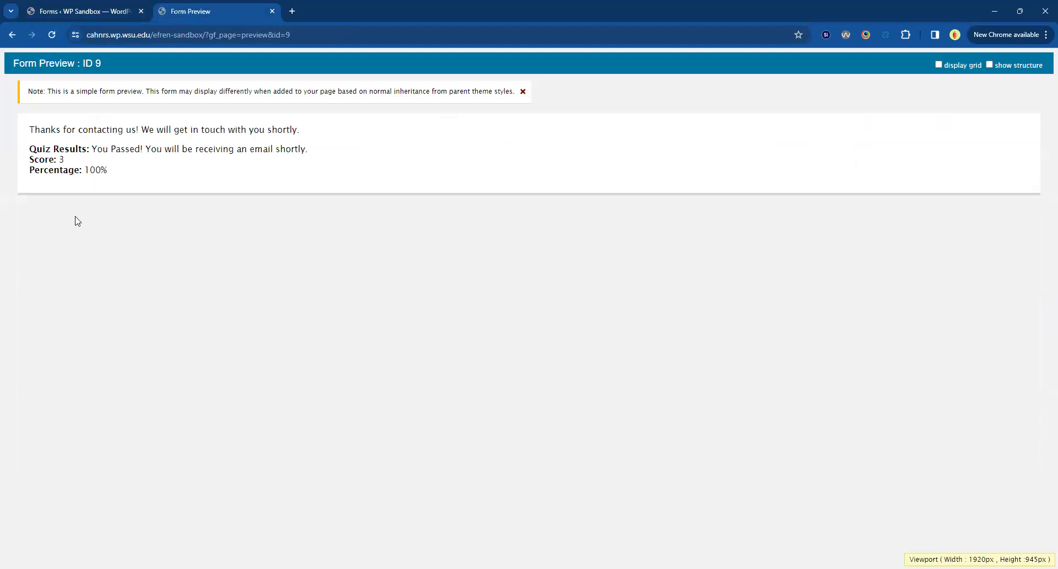
Review the thank-you message and the quiz results, score and percentage on the submission page.
left_click_drag(30, 129, 368, 148)
left_click(301, 189)
triple_click(112, 129)
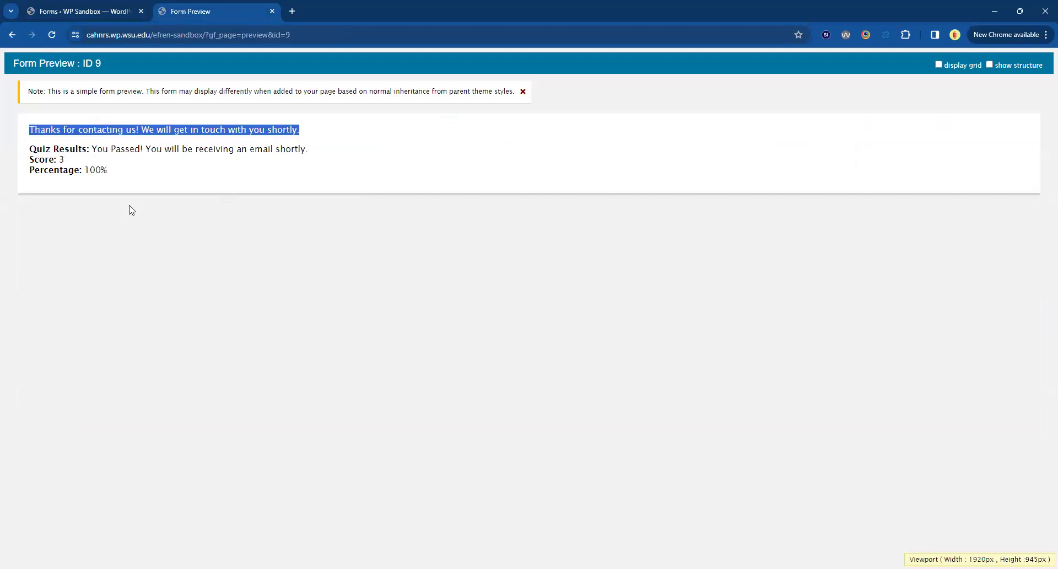
left_click_drag(116, 178, 30, 146)
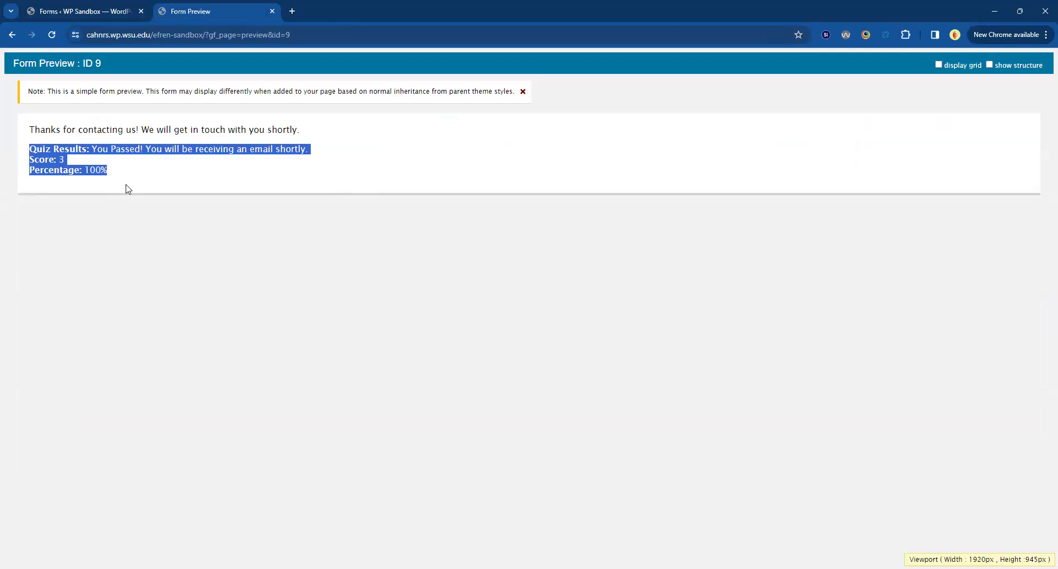
triple_click(48, 129)
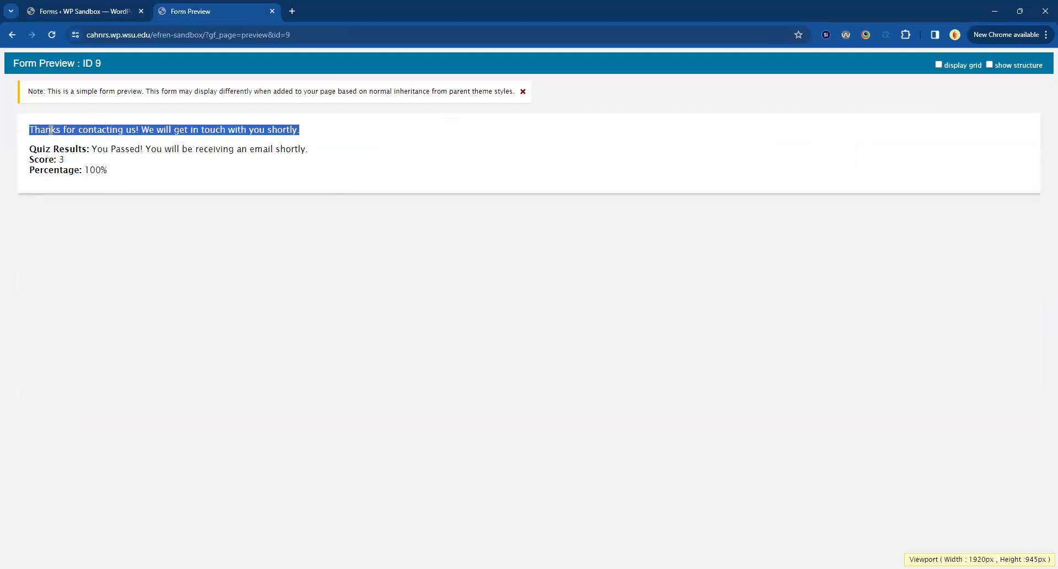
Open the Test Quiz form's Default Confirmation and examine its message text.
left_click(82, 15)
mouse_move(251, 104)
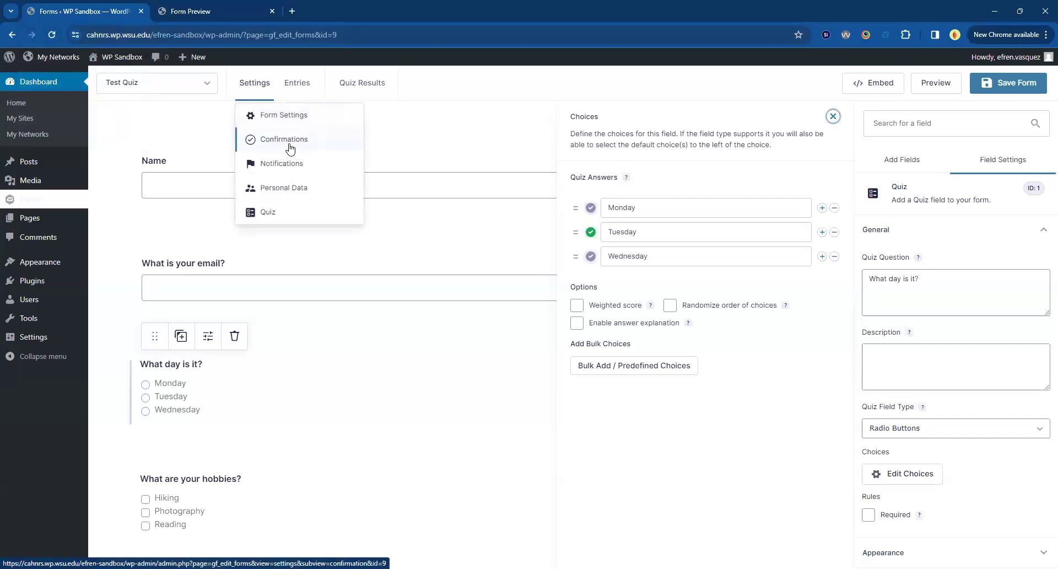
left_click(290, 148)
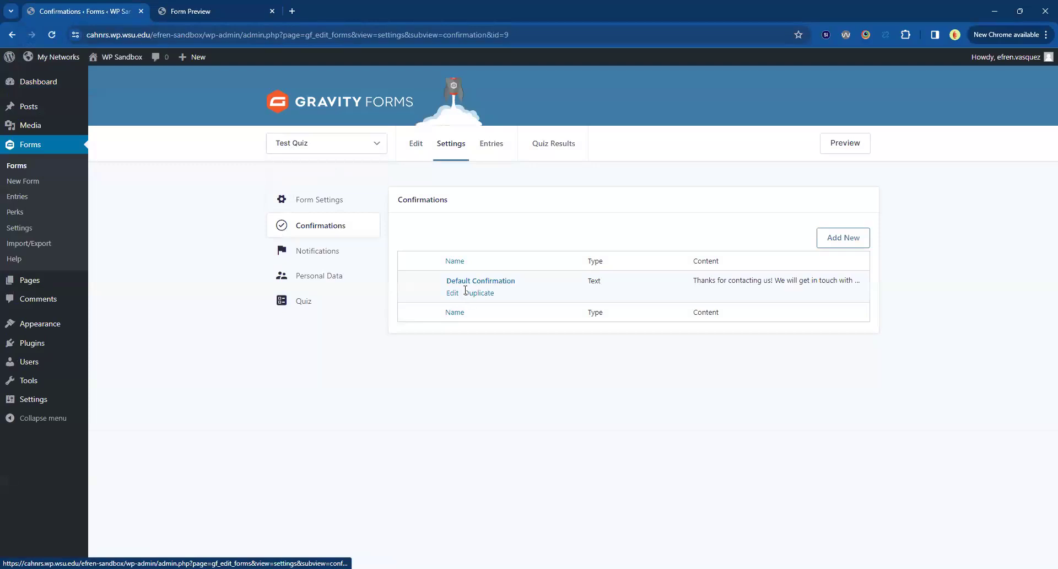
left_click(485, 284)
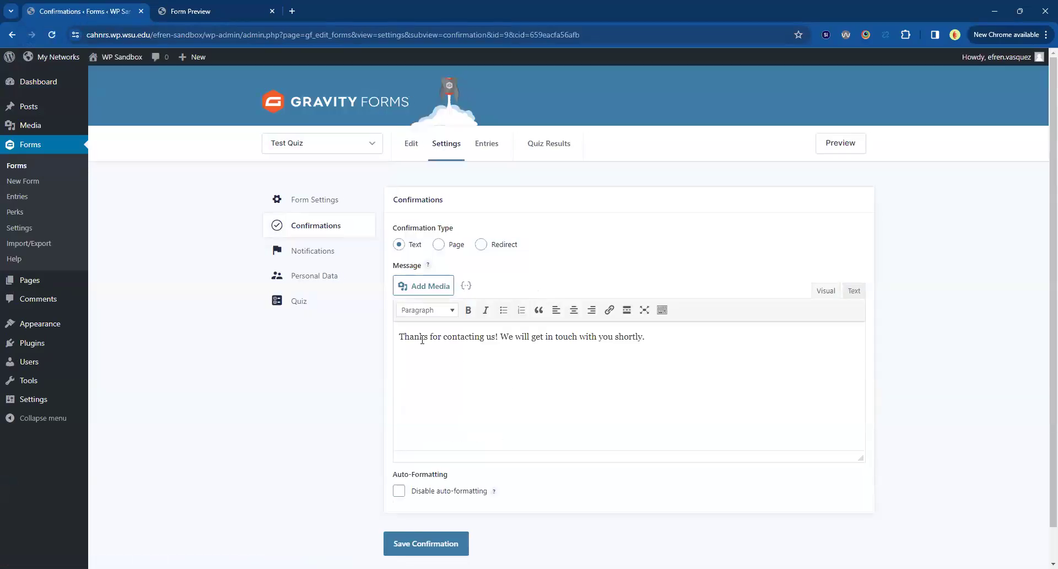
triple_click(421, 342)
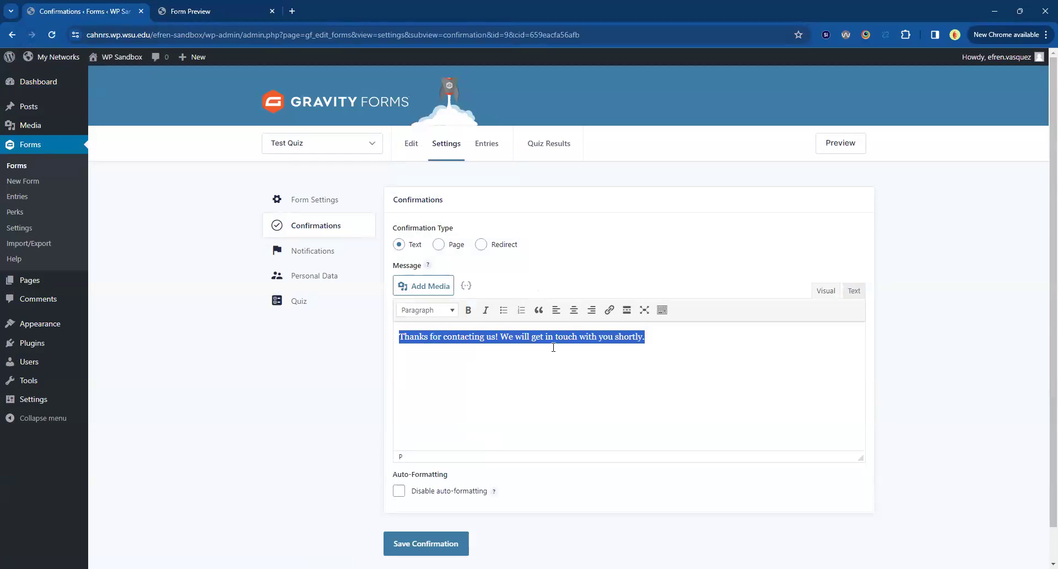
Compare the thank-you line on the submitted preview page with the Default Confirmation's message.
left_click(224, 15)
left_click(76, 129)
triple_click(77, 129)
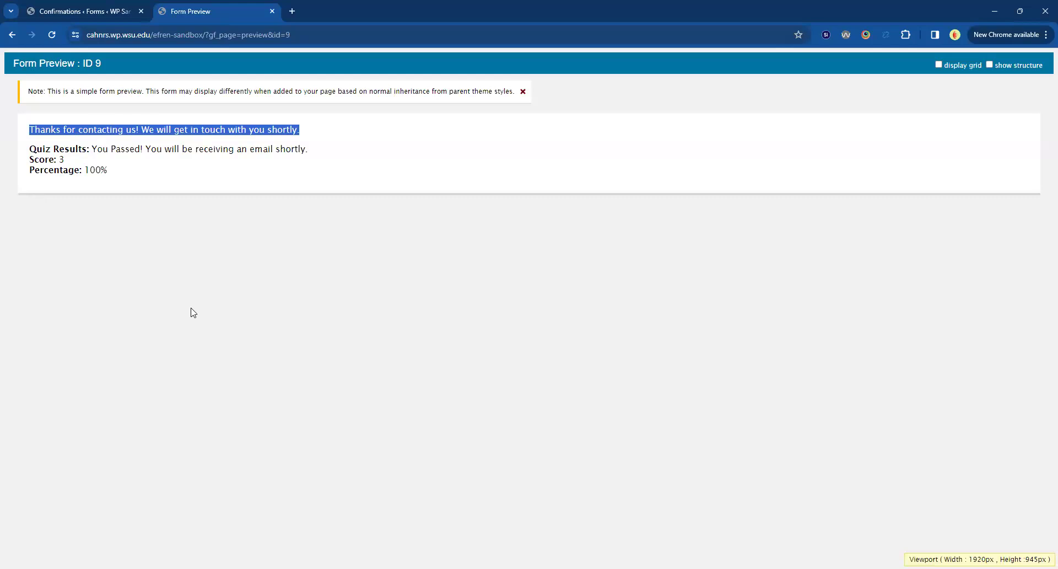
left_click(80, 14)
left_click(447, 357)
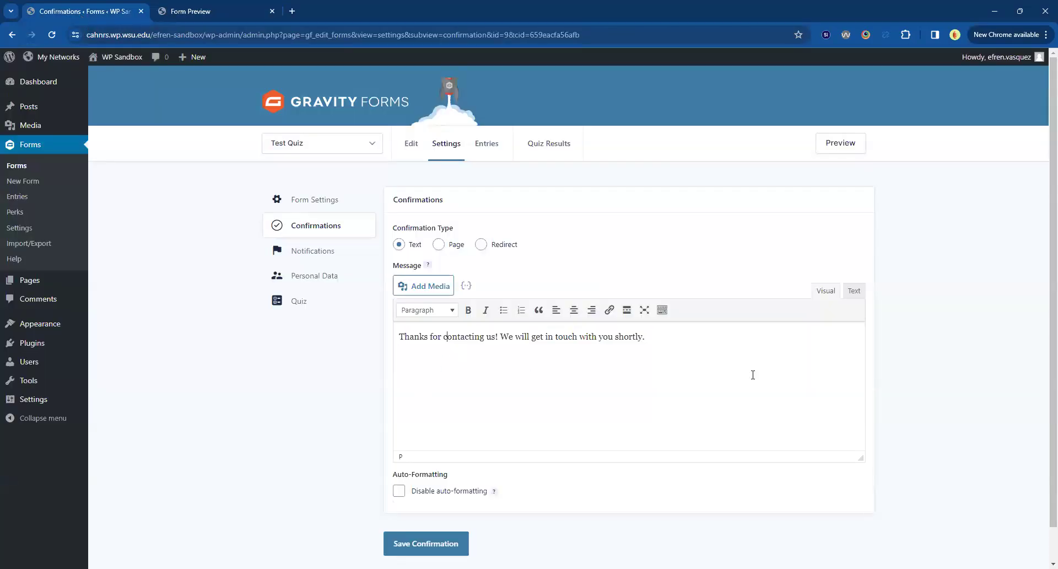
triple_click(433, 334)
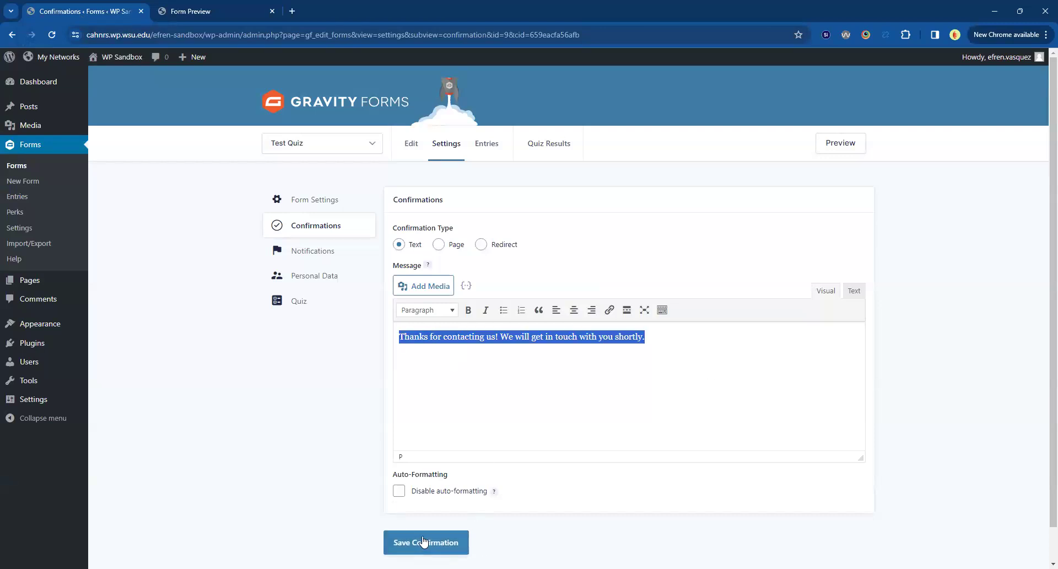
Switch to the mail app and check the subject and content of the received certificate e-mail.
key("ctrl+Tab")
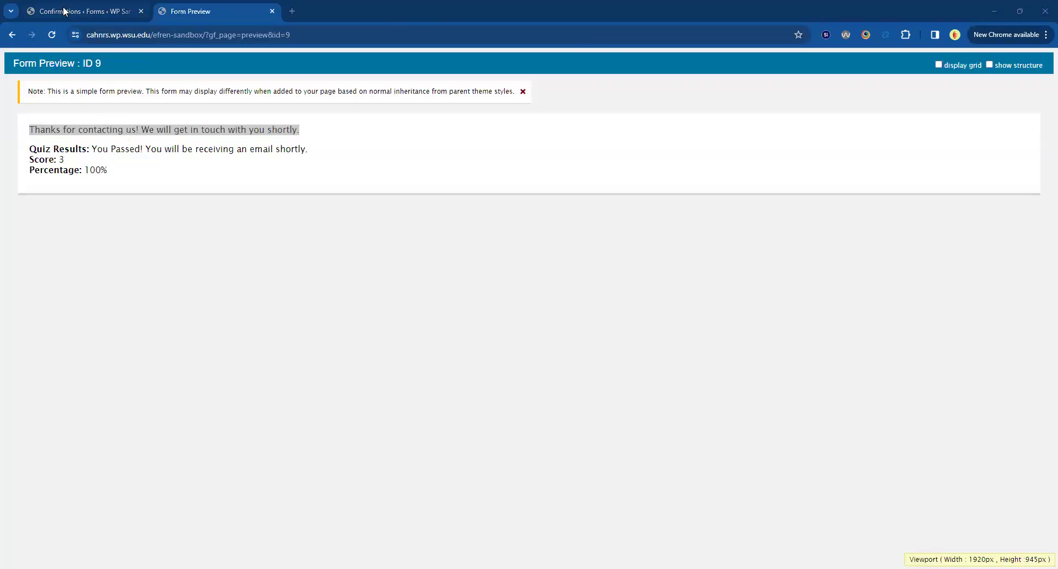
key("ctrl+shift+Tab")
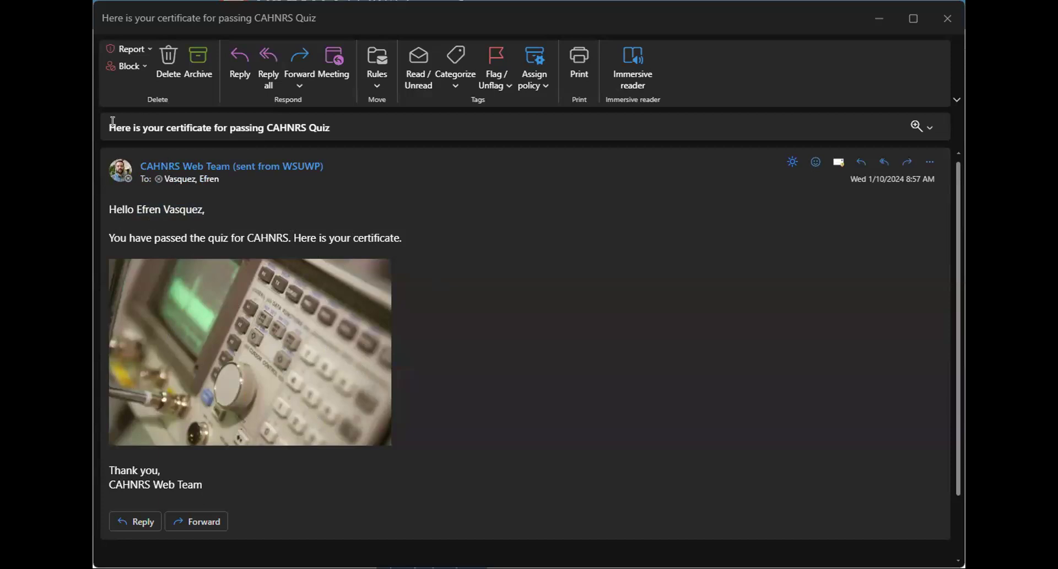
triple_click(251, 128)
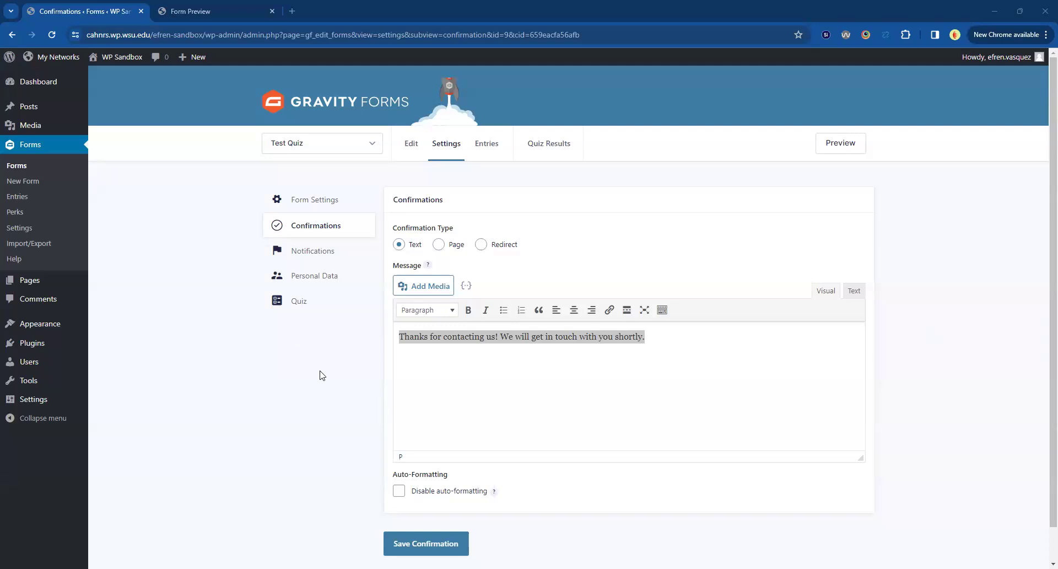
Open the Test Quiz form for editing and make the Name and "What is your email?" fields required.
left_click(14, 167)
left_click(361, 271)
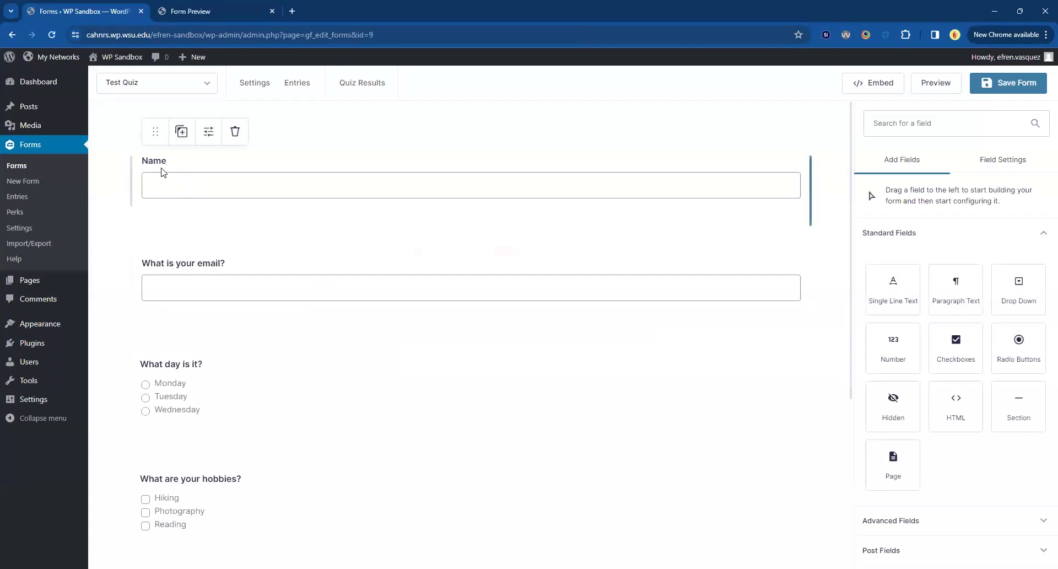
left_click(158, 166)
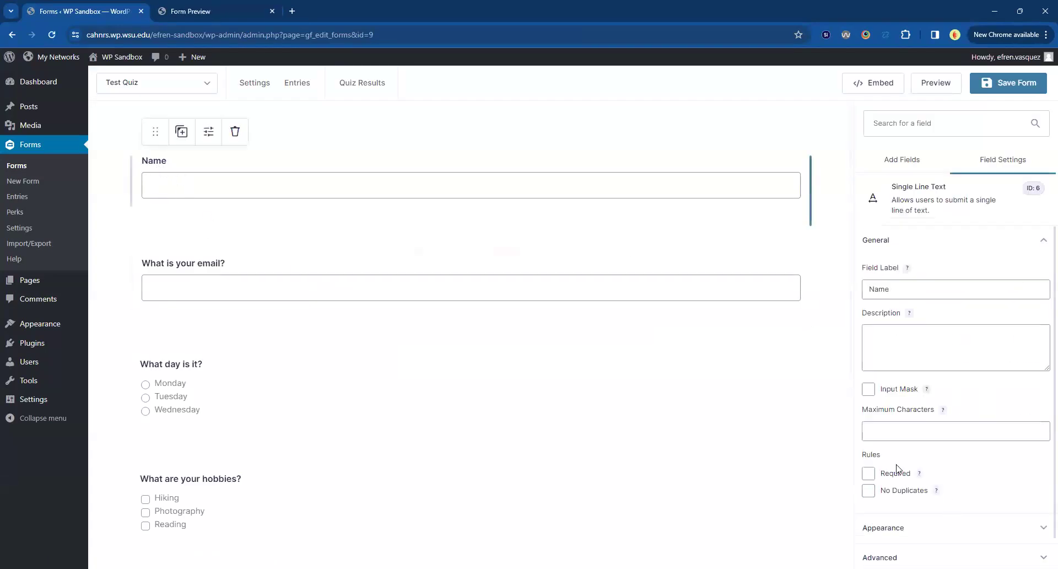
left_click(868, 473)
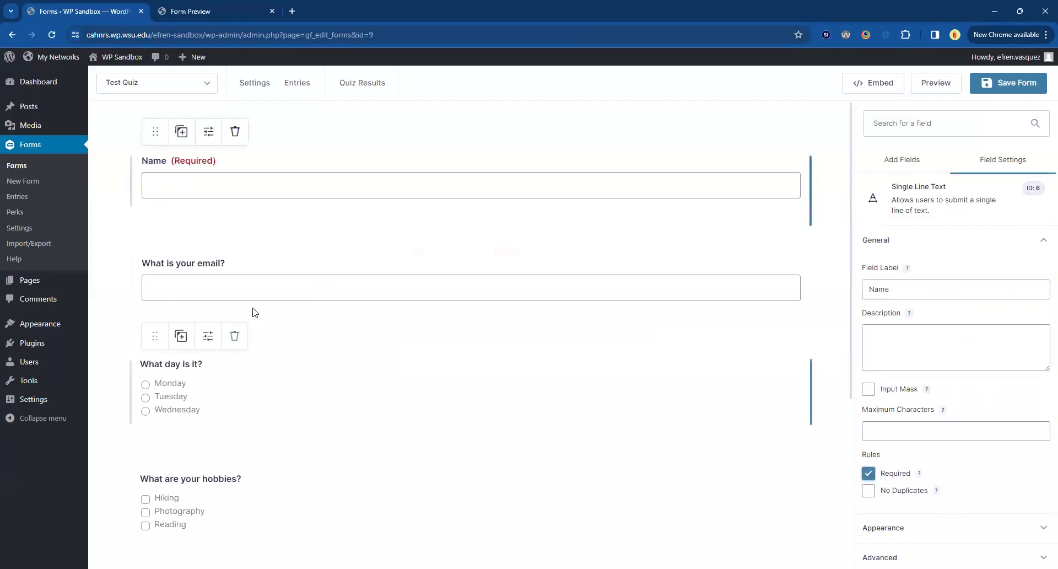
left_click(191, 274)
left_click(868, 428)
Make the "What day is it?", "What are your hobbies?" and "What state is WSU in?" questions required.
scroll(474, 345, "down", 2)
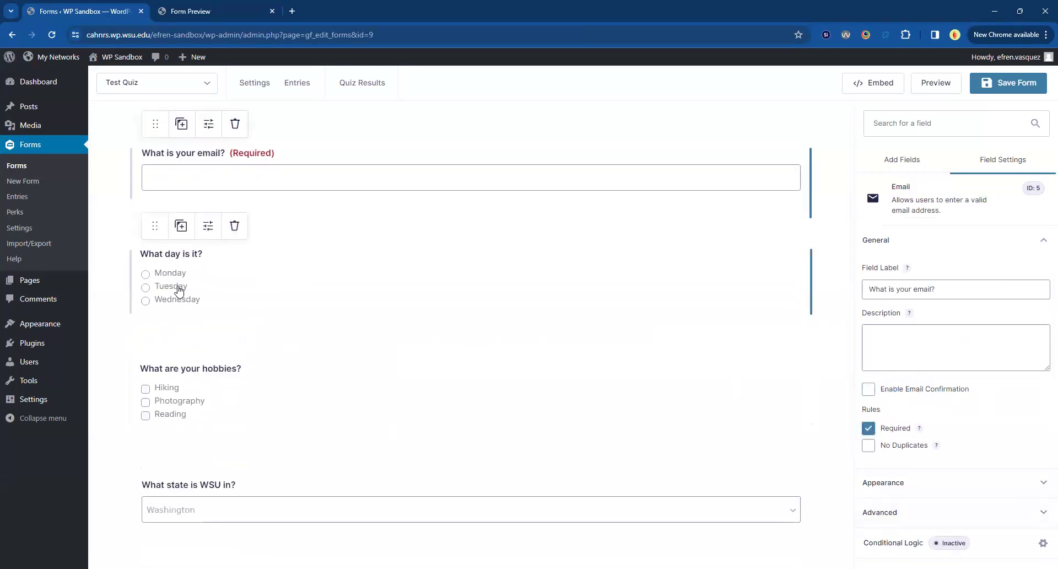
left_click(178, 291)
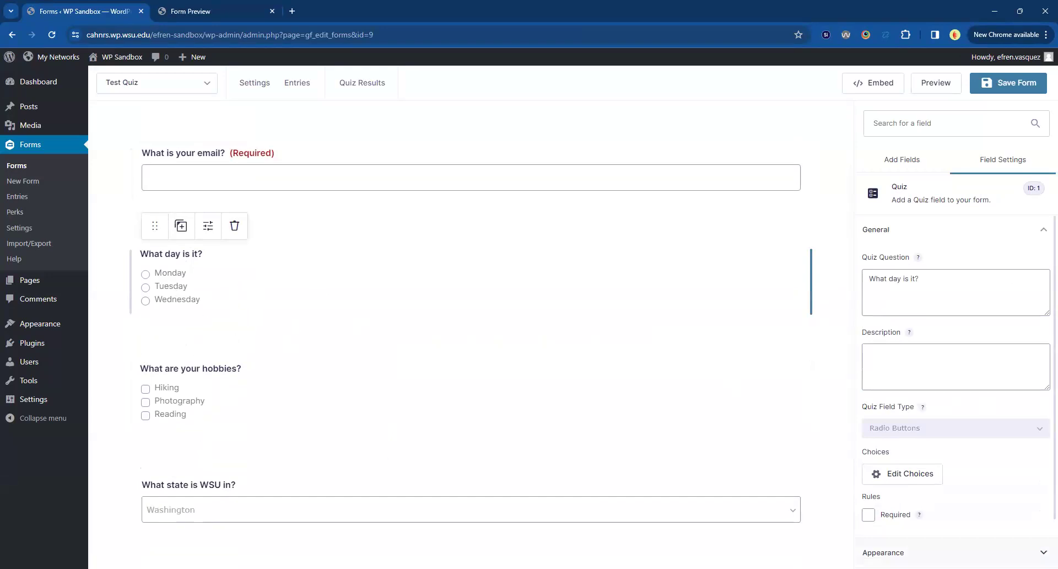
left_click(869, 514)
left_click(262, 386)
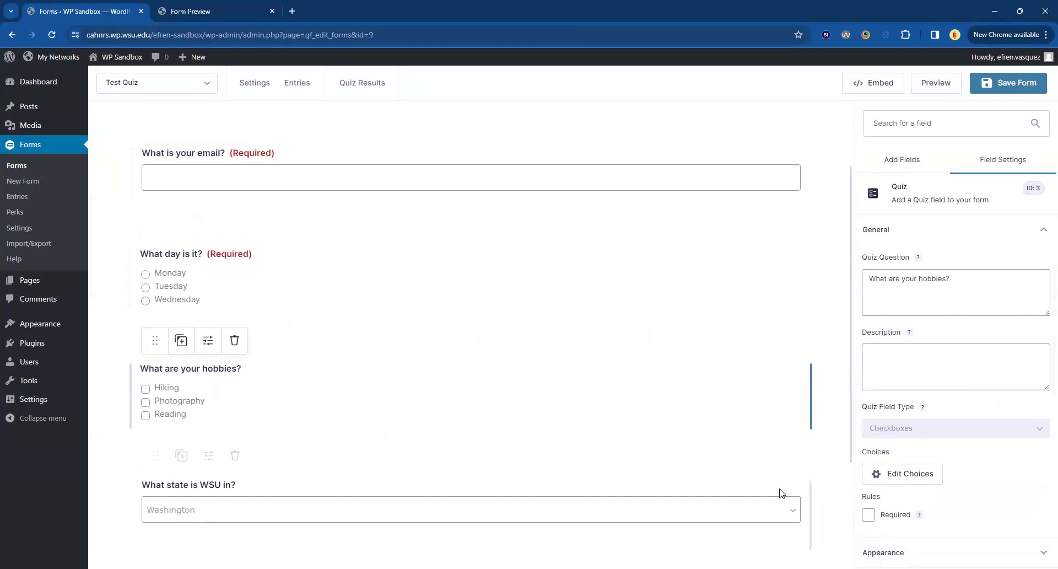
left_click(869, 515)
scroll(270, 406, "down", 2)
left_click(232, 374)
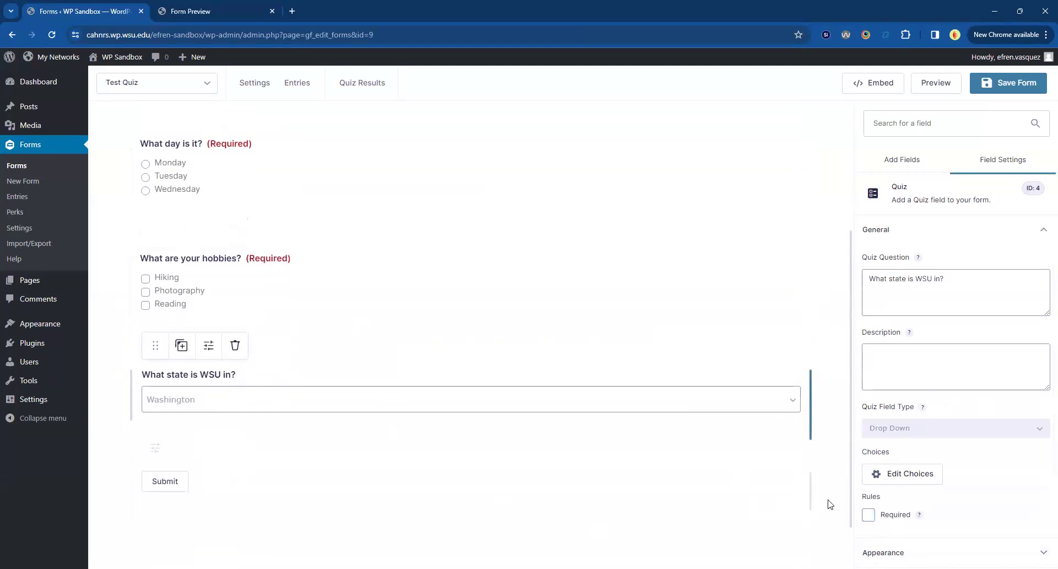
left_click(869, 514)
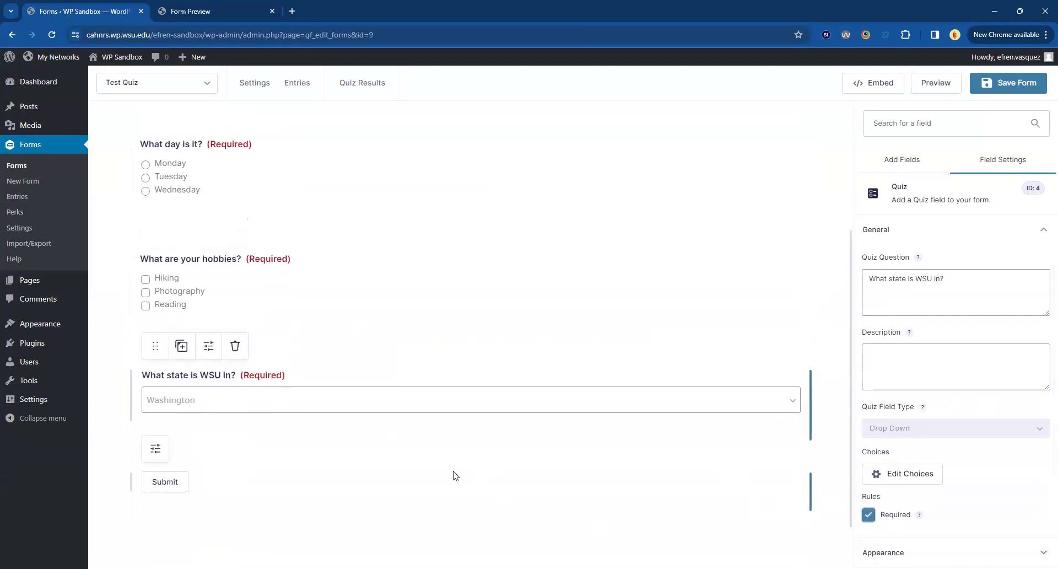
Review the required labels across the form and browse the Advanced Fields available to add.
scroll(455, 475, "up", 1)
scroll(331, 284, "up", 3)
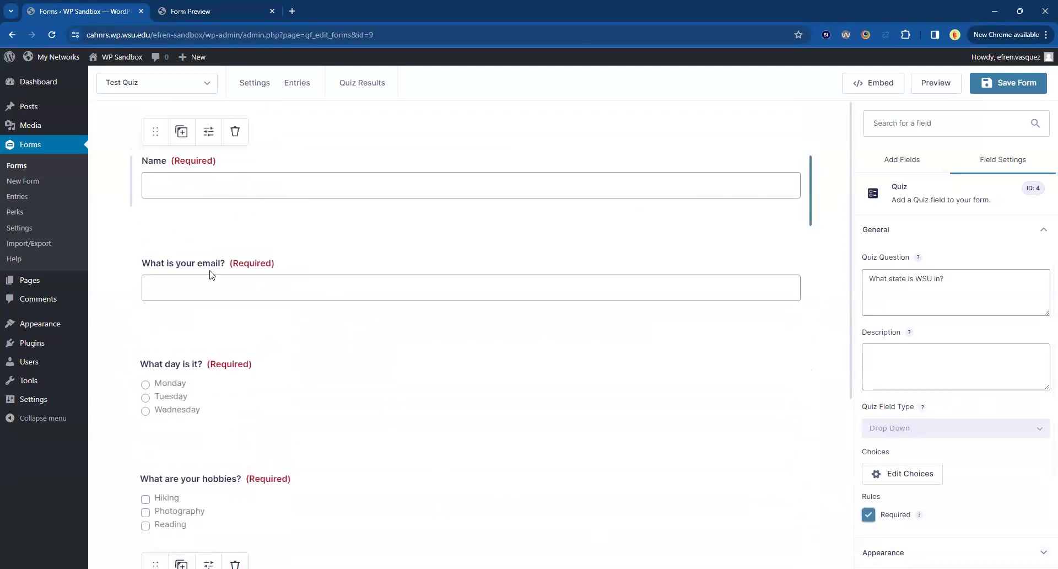
scroll(248, 339, "down", 1)
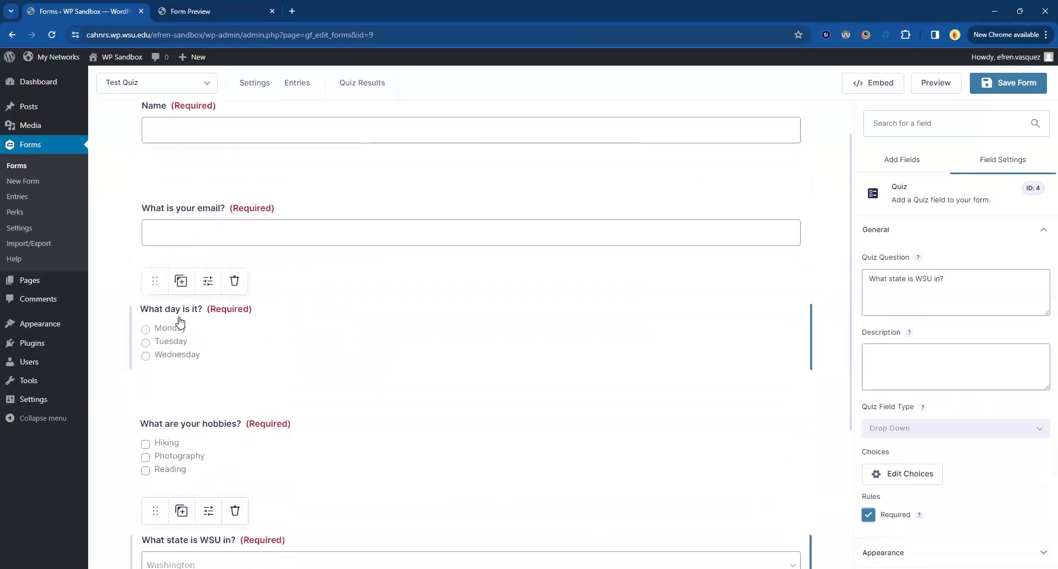
scroll(181, 321, "down", 1)
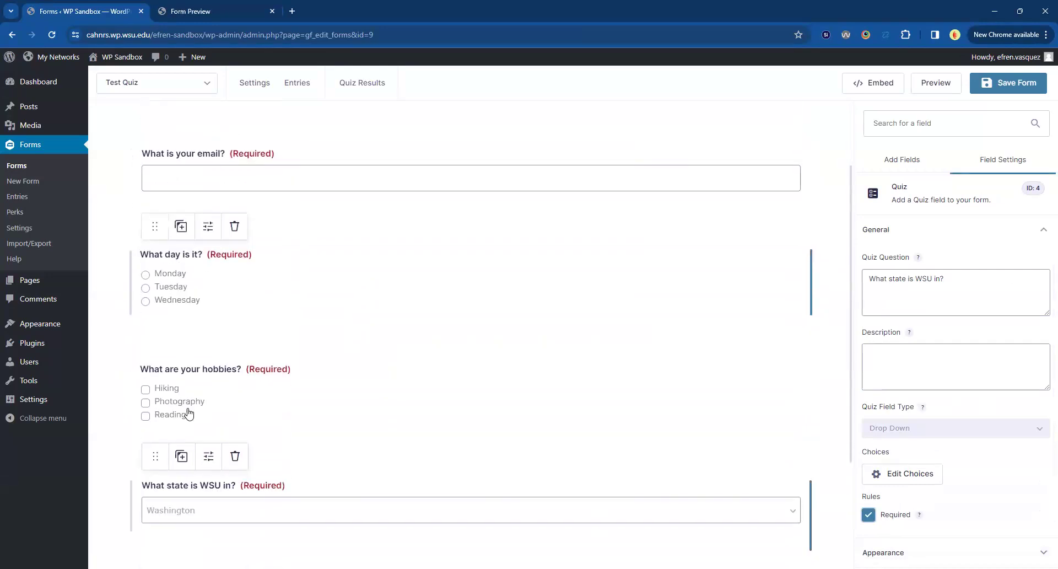
left_click(918, 171)
left_click(922, 232)
left_click(974, 264)
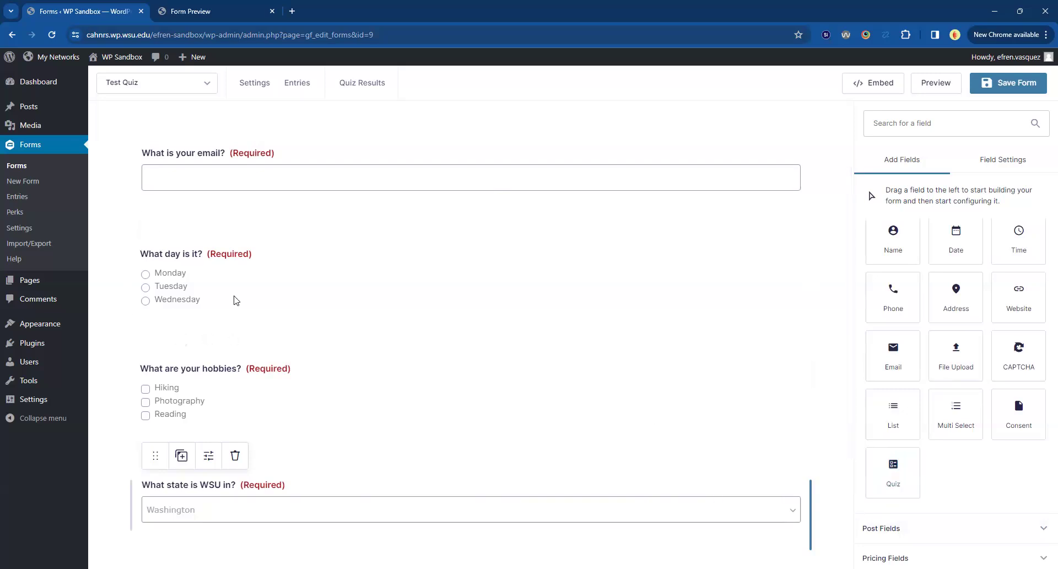
Check the quiz field type of the "What day is it?", "What are your hobbies?" and "What state is WSU in?" questions.
left_click(248, 281)
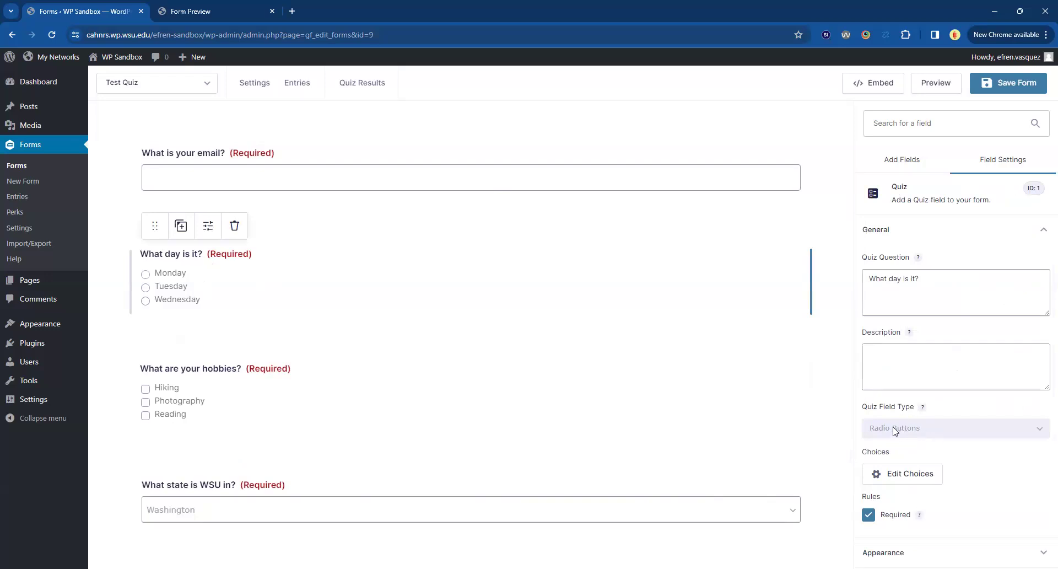
left_click(193, 390)
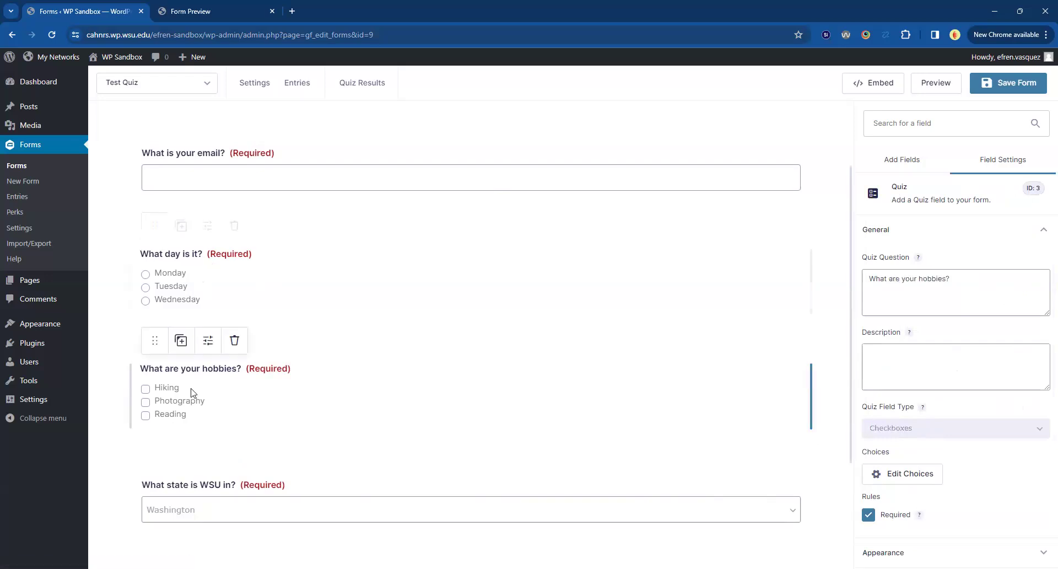
scroll(588, 350, "down", 2)
left_click(448, 386)
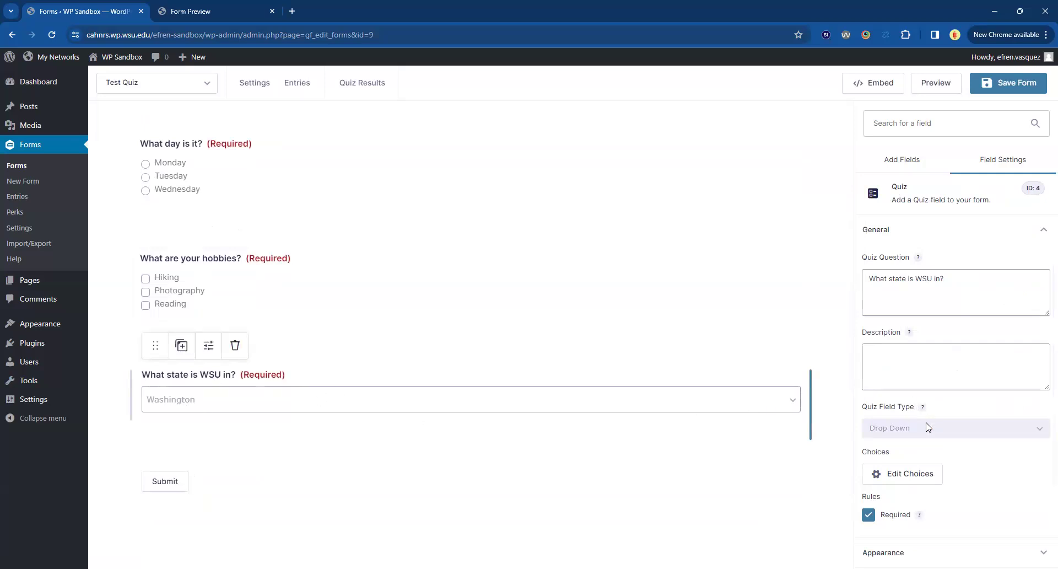
scroll(530, 324, "up", 4)
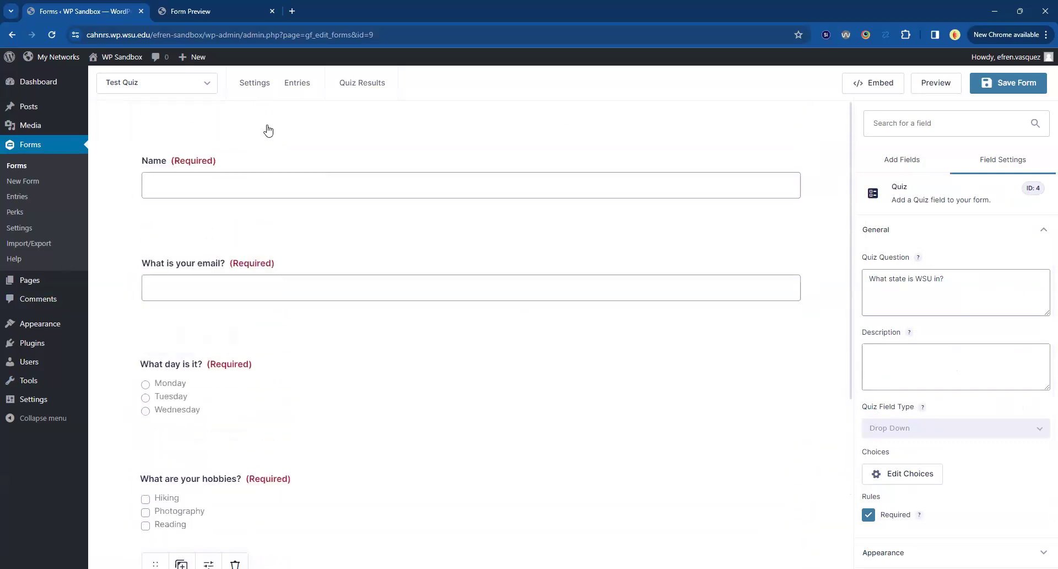
Save the form's changes and open its Quiz settings.
mouse_move(277, 221)
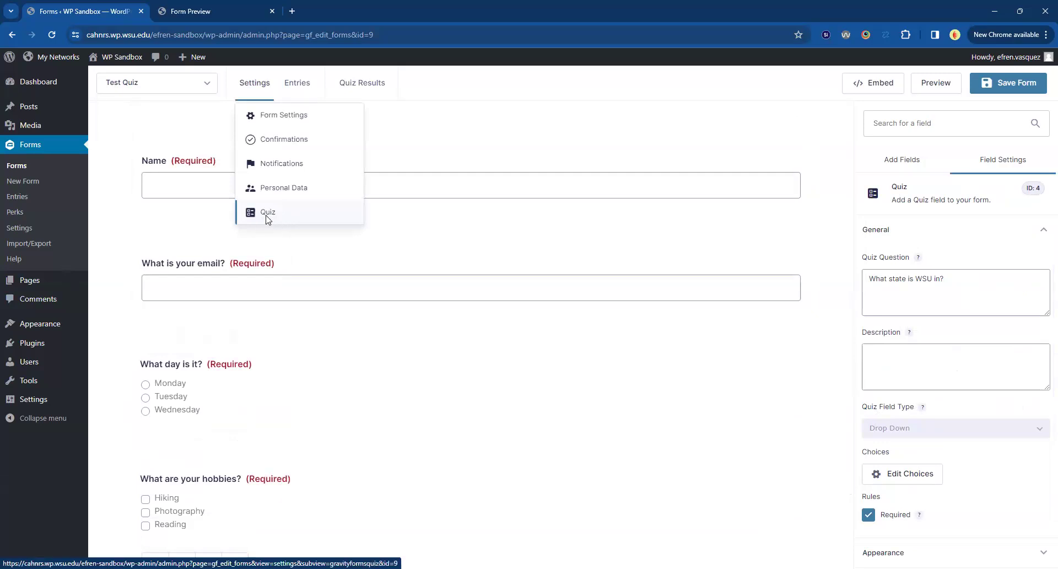
left_click(268, 216)
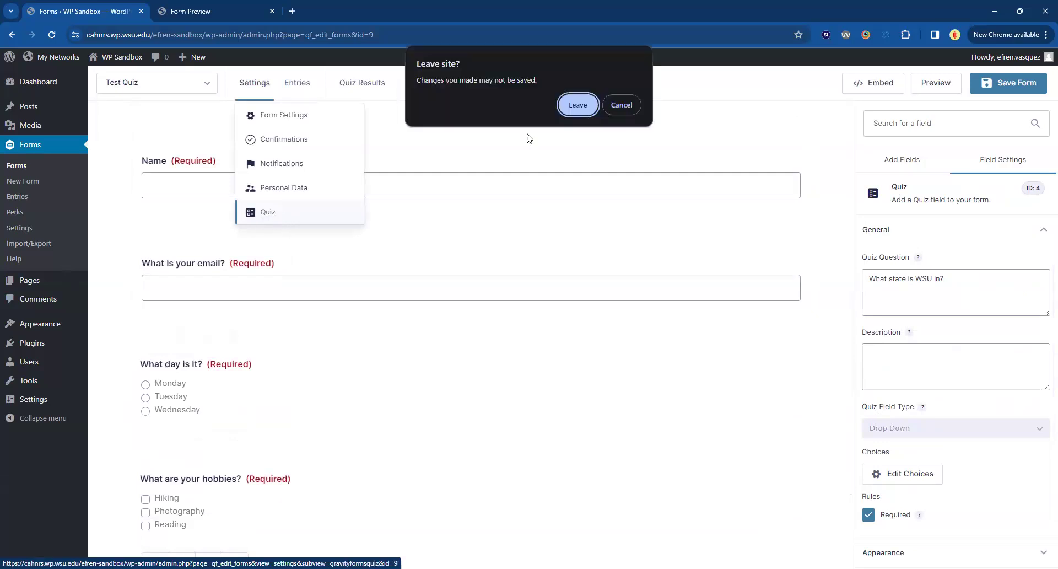
left_click(623, 105)
mouse_move(255, 82)
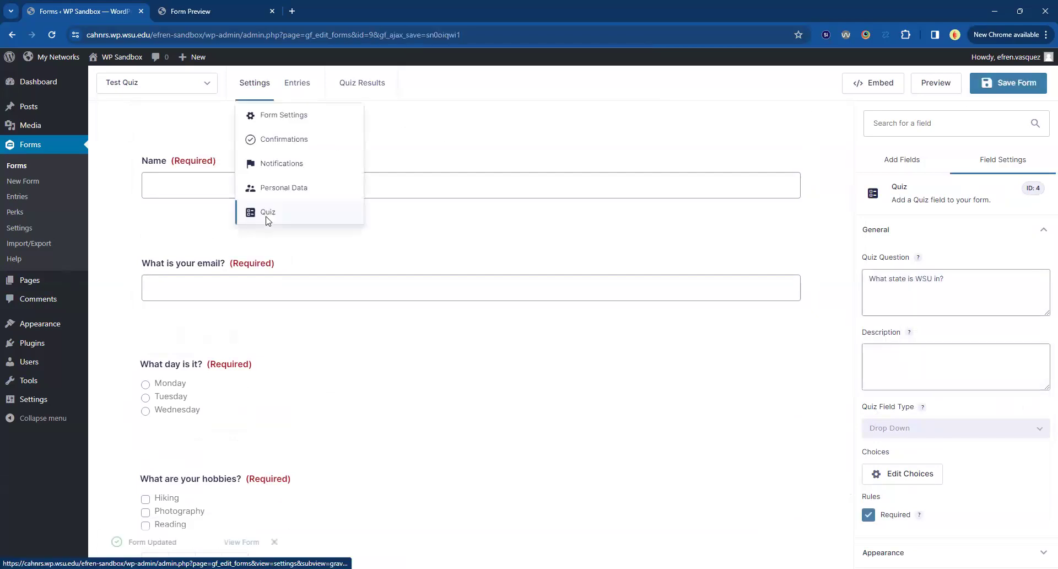
left_click(267, 217)
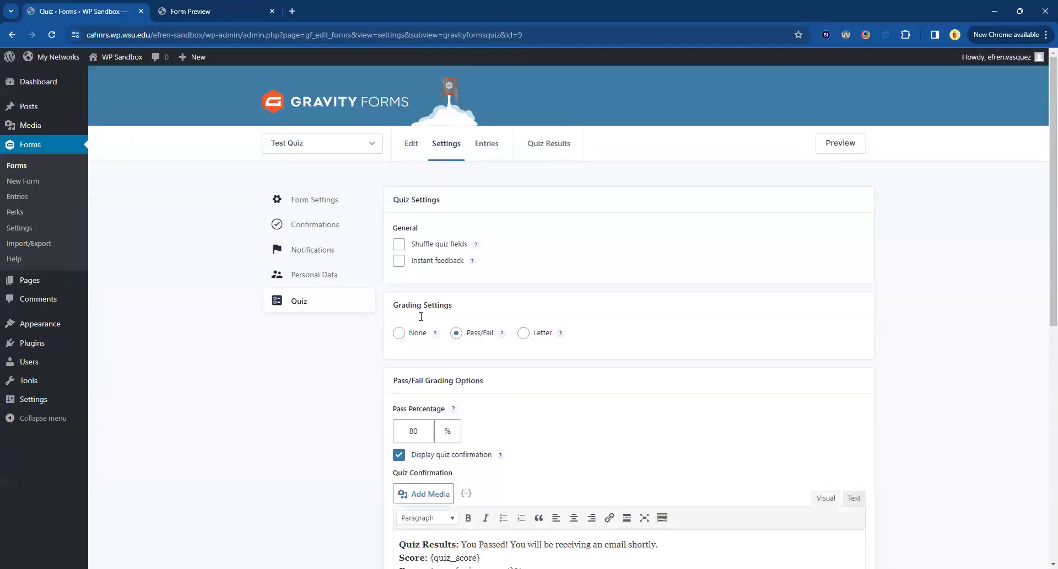
Add "Please try again." after "You Failed!" in the Quiz Fail Confirmation message and save the quiz settings.
scroll(430, 298, "down", 2)
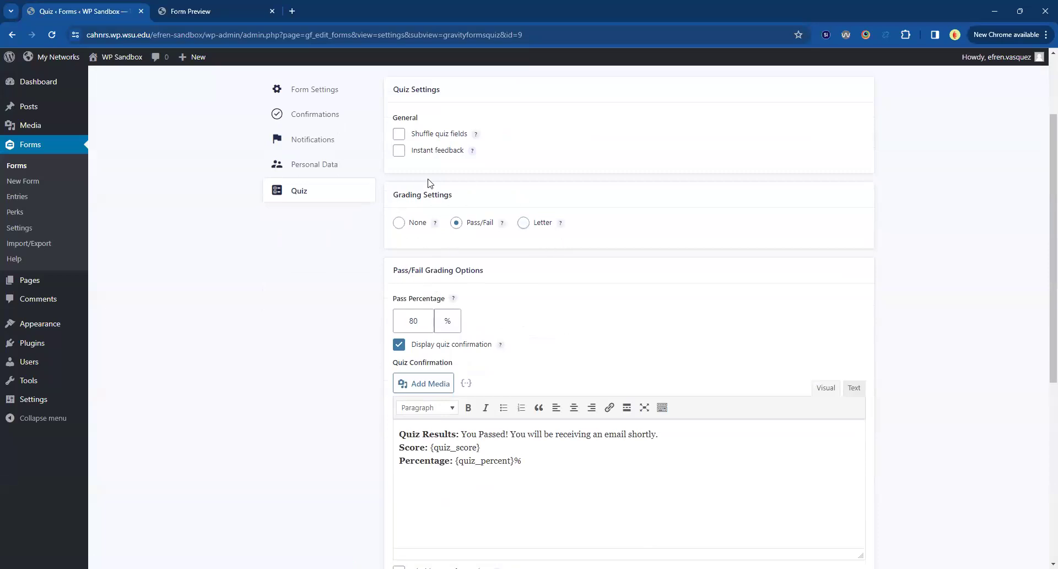
double_click(413, 321)
scroll(364, 293, "down", 3)
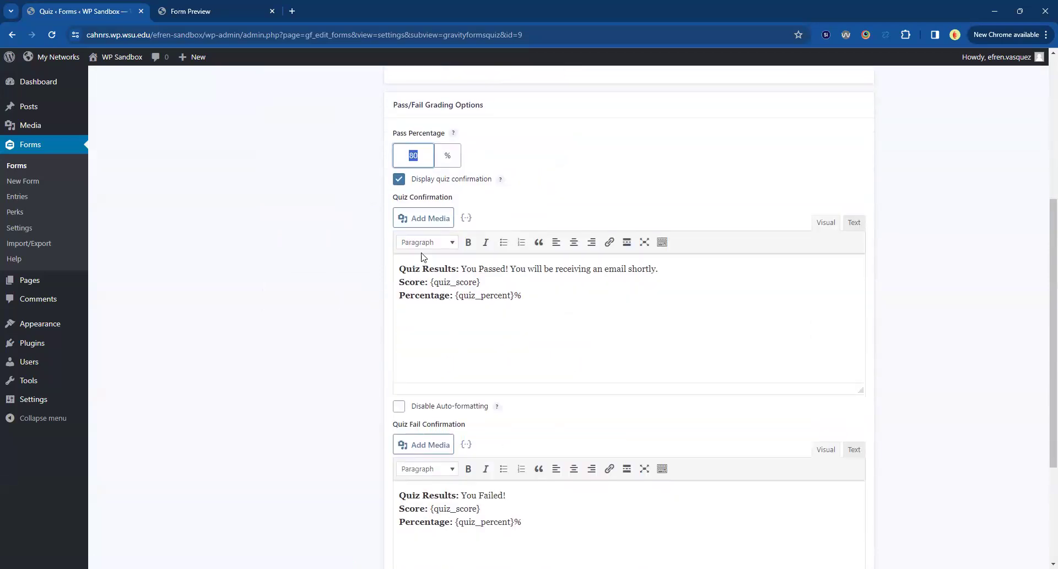
left_click_drag(567, 376, 349, 257)
scroll(579, 362, "down", 3)
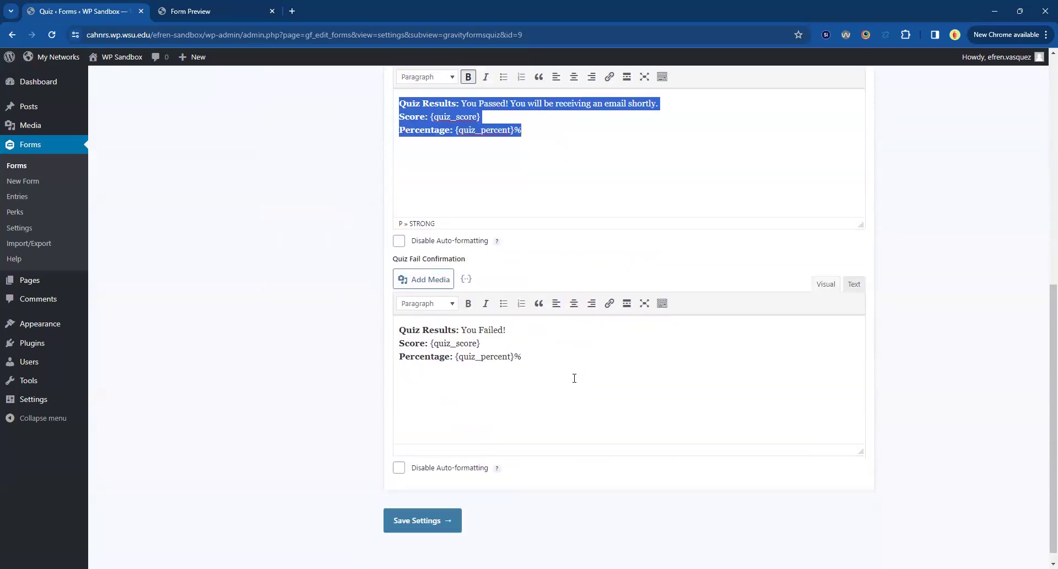
left_click(566, 328)
type("{;")
type("Please try again.")
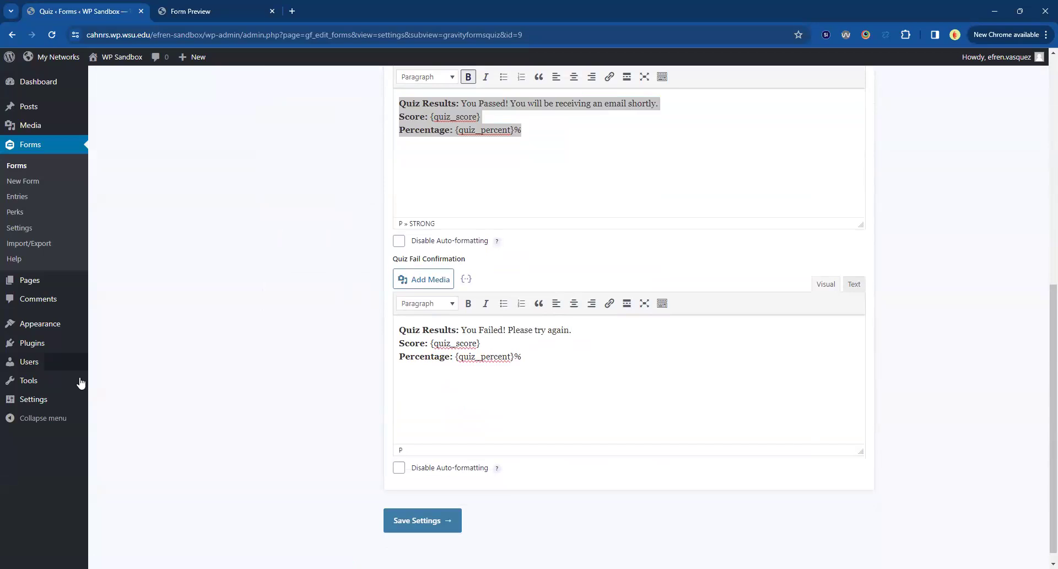
left_click(392, 523)
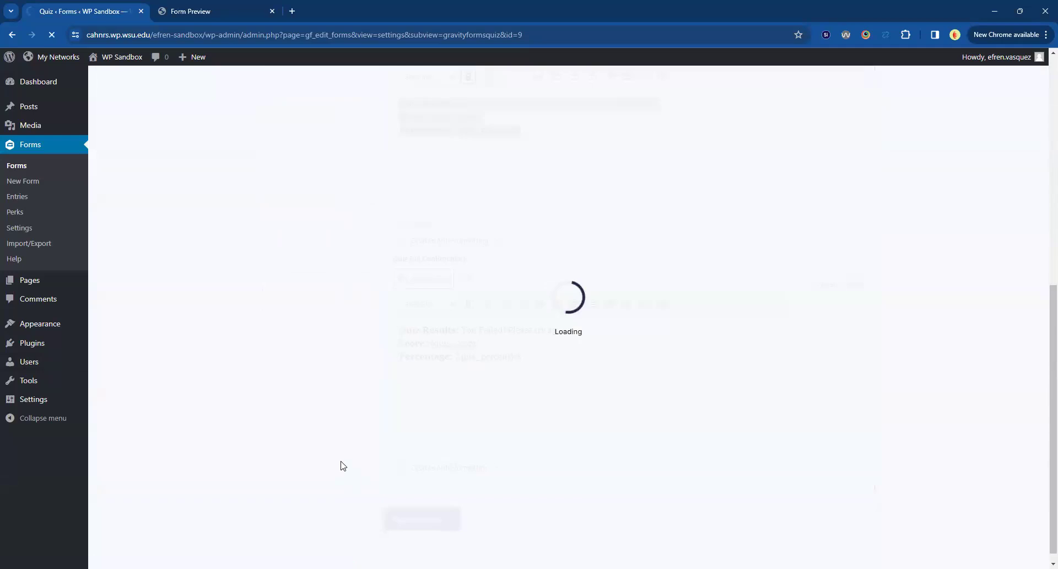
Return to the Test Quiz preview, reload it blank, and fill in the respondent's name and e-mail address.
left_click(178, 7)
left_click(12, 36)
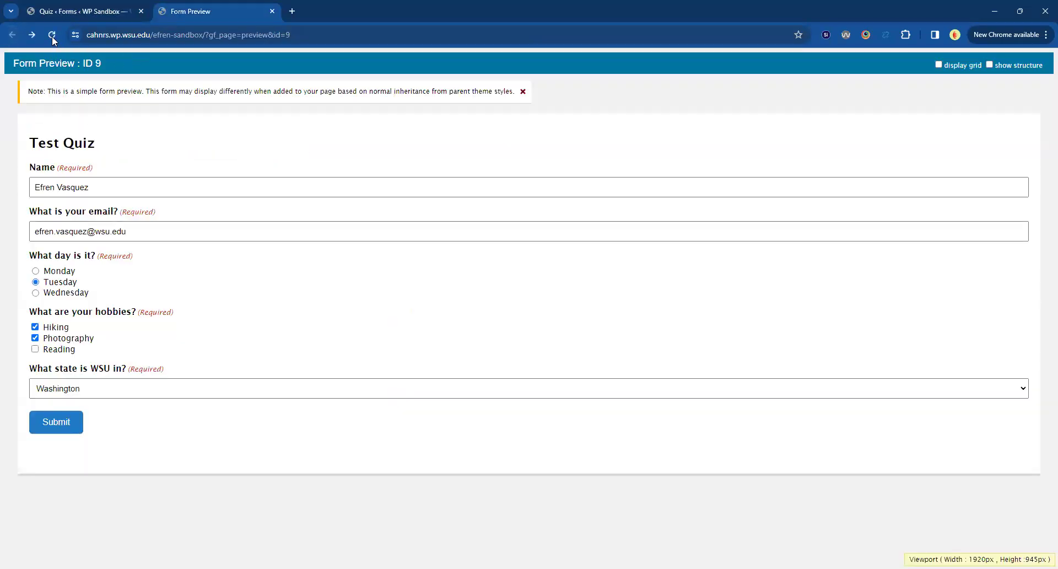
left_click(52, 36)
left_click(65, 188)
left_click(112, 211)
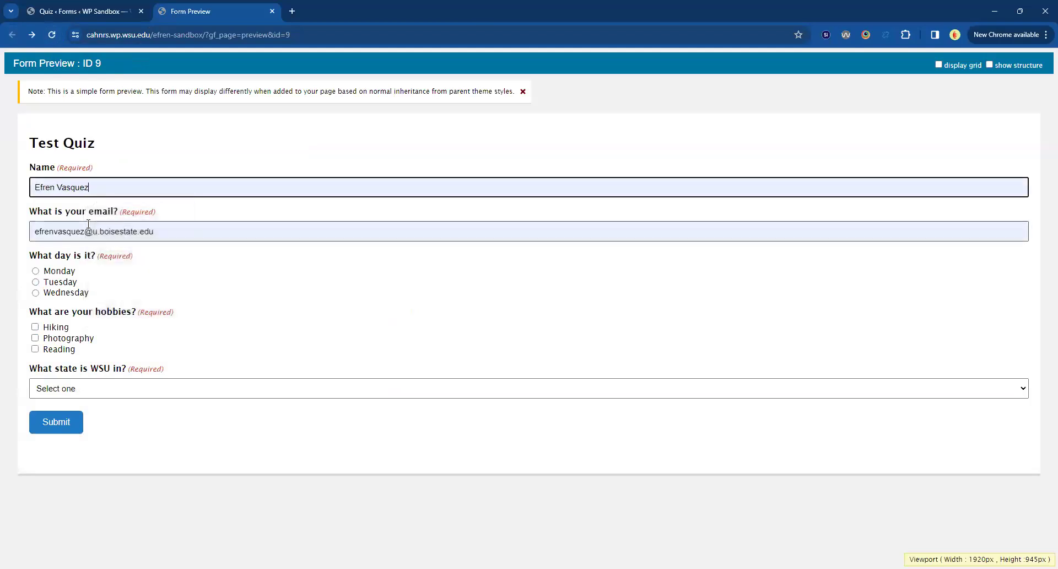
triple_click(148, 232)
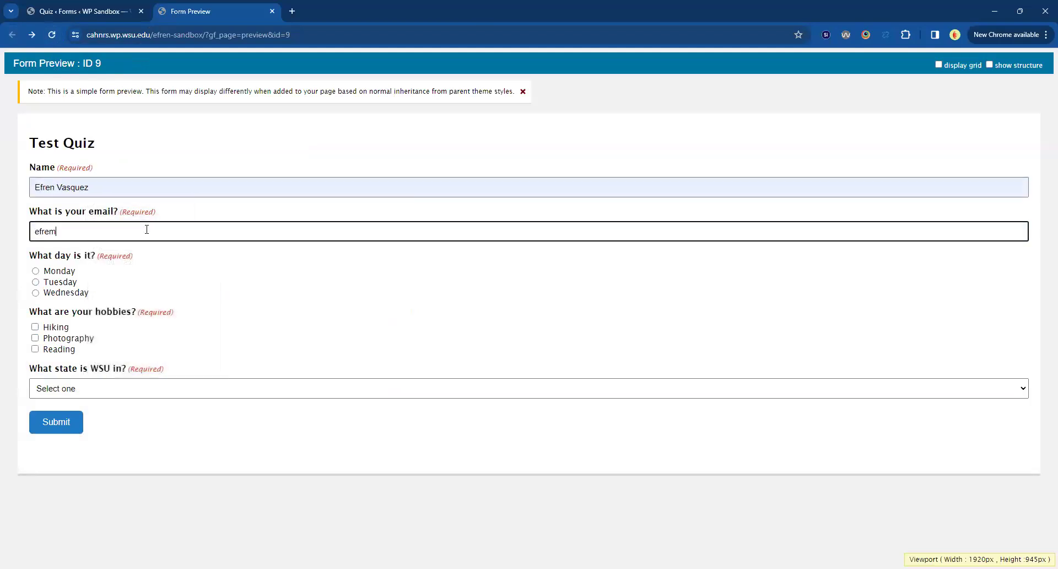
Answer the quiz with Wednesday, Reading and Oregon, and submit it.
left_click(35, 293)
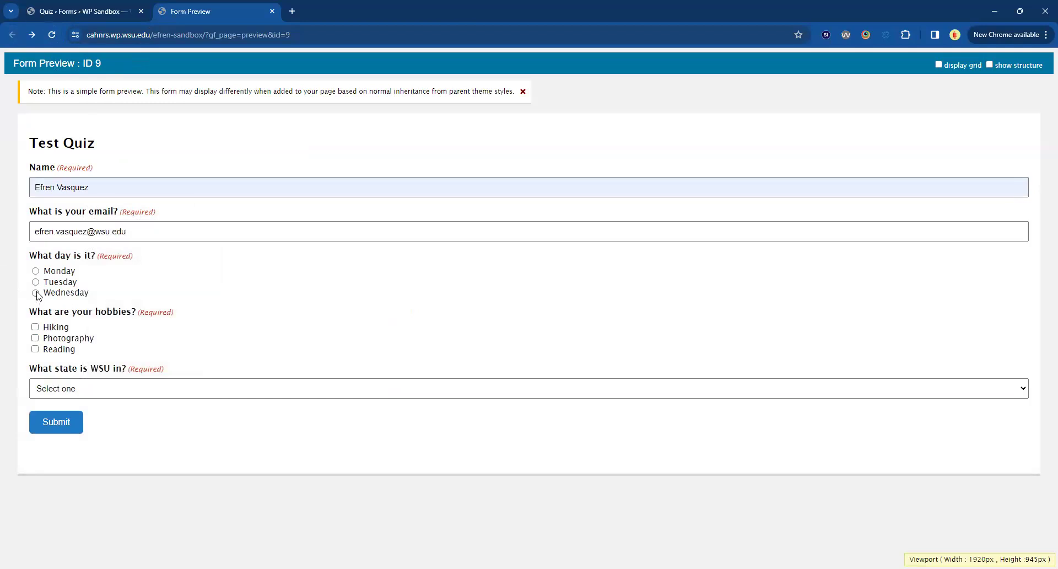
left_click(34, 349)
left_click(75, 392)
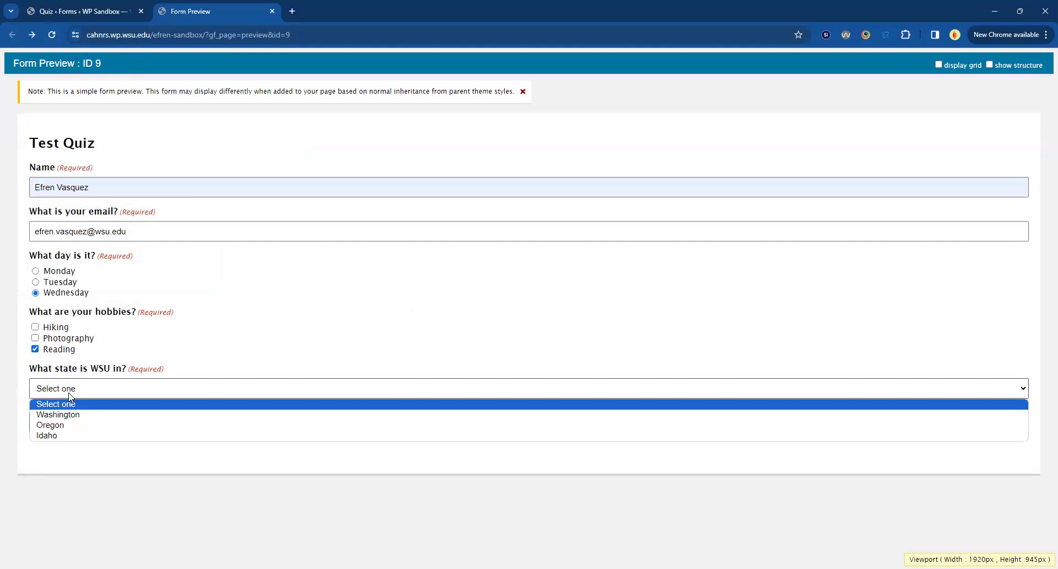
left_click(92, 425)
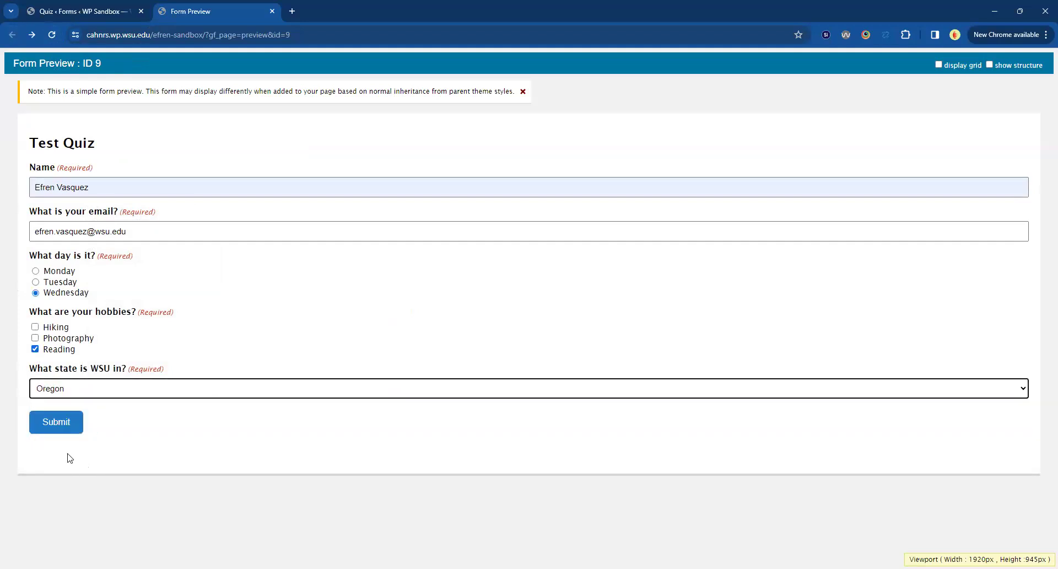
left_click(64, 426)
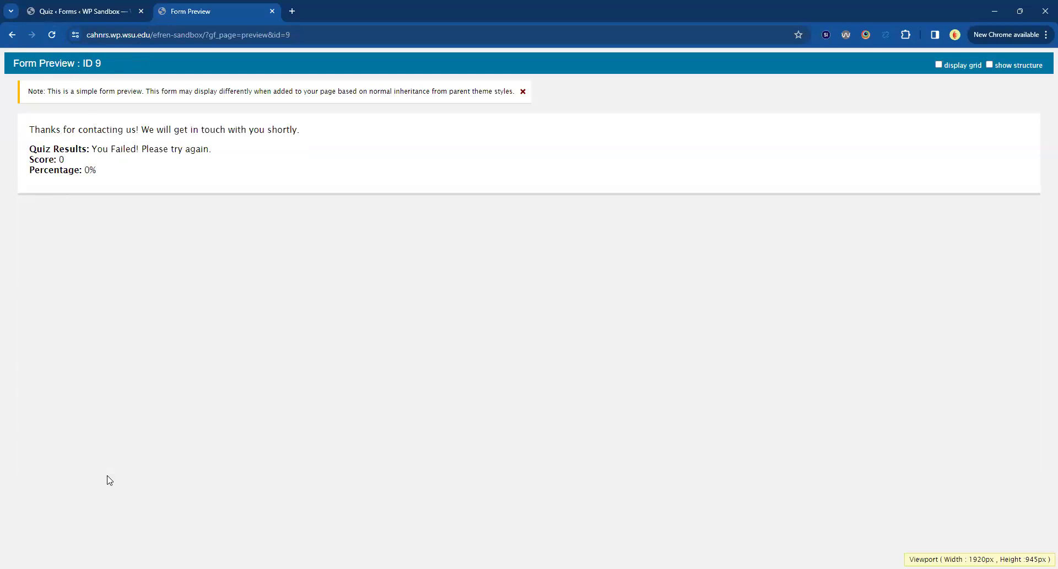
Examine the quiz result message, score and percentage on the submitted form's confirmation page.
triple_click(51, 149)
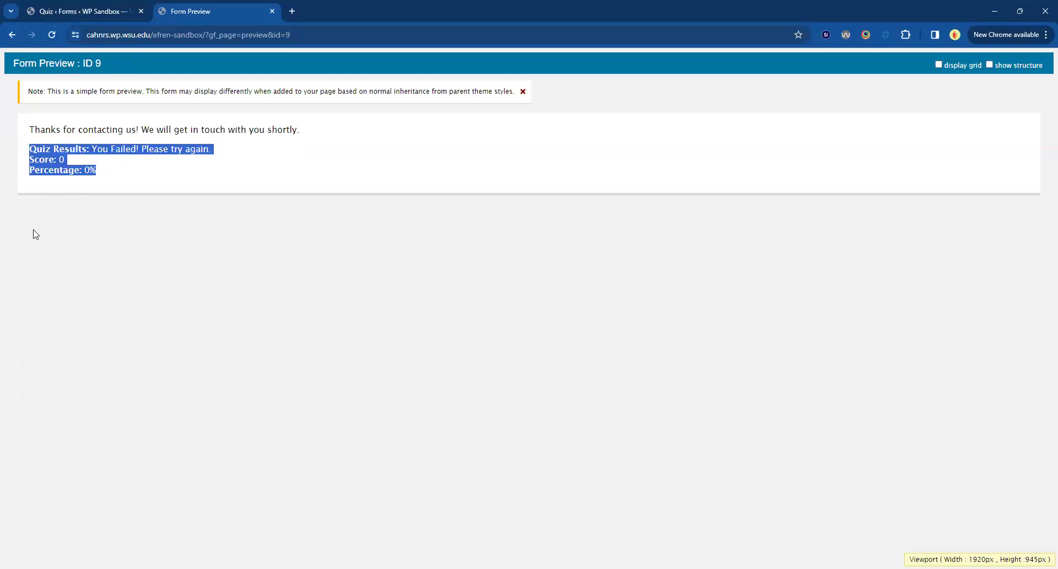
left_click(93, 171)
triple_click(94, 171)
key("alt")
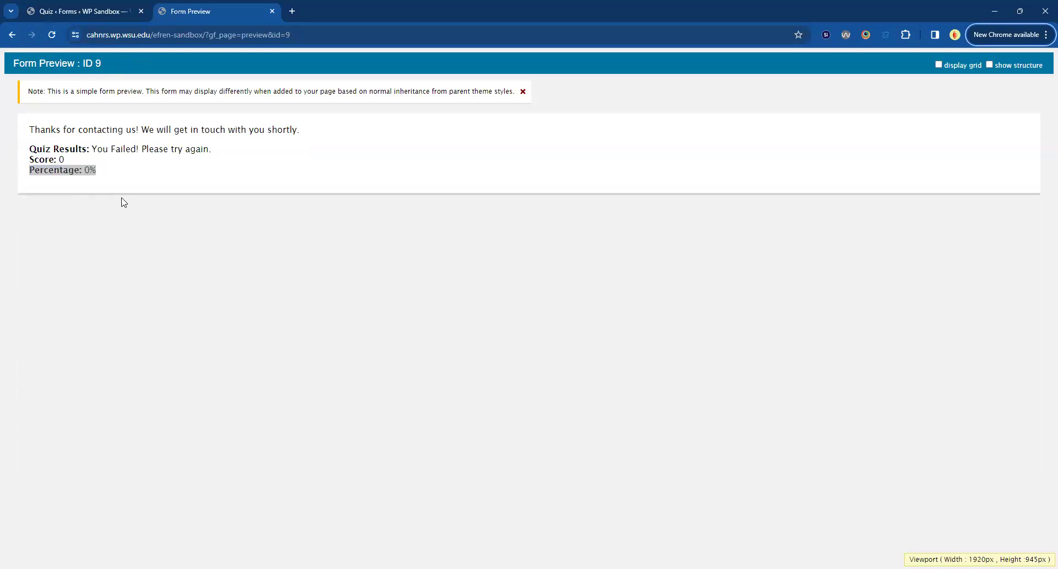
left_click(776, 434)
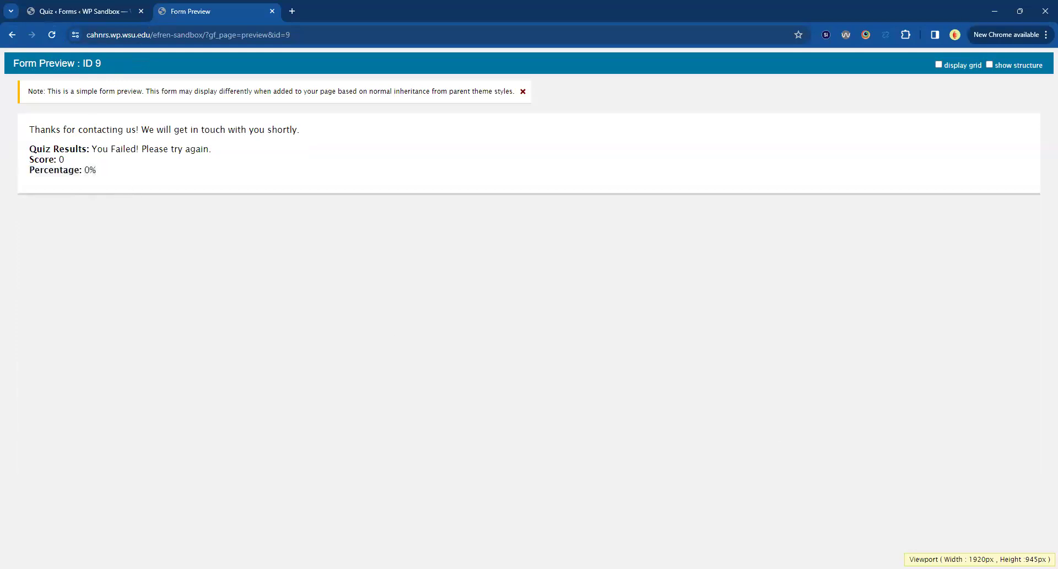
left_click_drag(9, 175, 125, 176)
left_click(127, 177)
left_click_drag(127, 180, 30, 144)
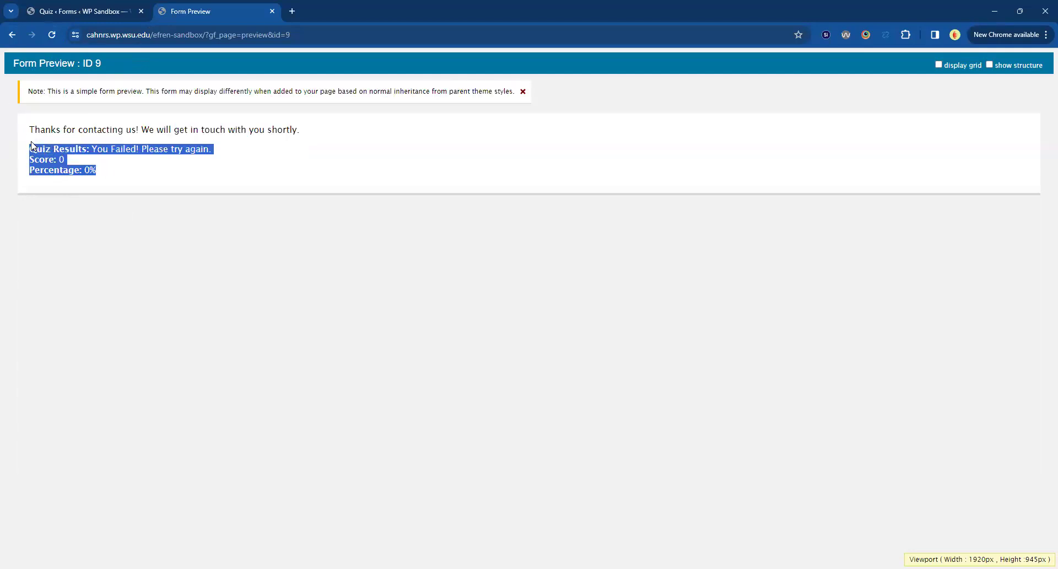
left_click_drag(109, 184, 84, 173)
left_click(109, 216)
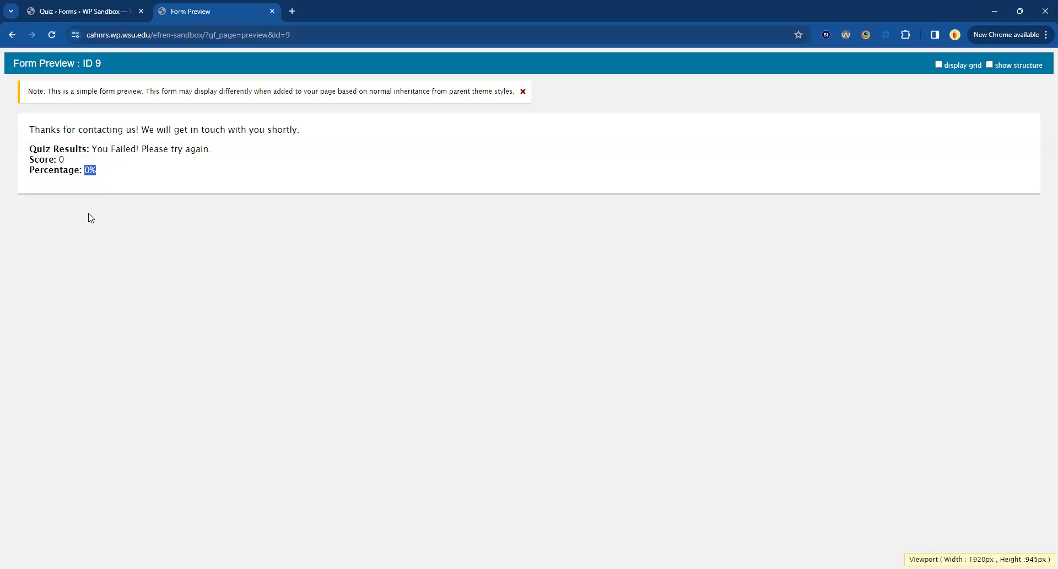
Open the Quiz Notification in the form settings and review its Send To Email field and Quiz Percentage conditional logic.
left_click(78, 13)
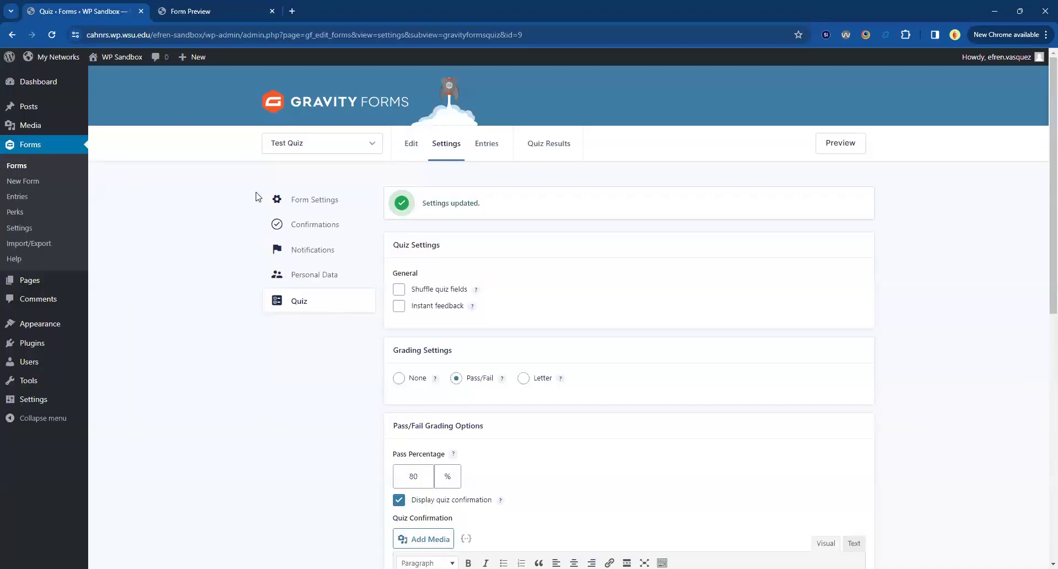
left_click(464, 226)
left_click(478, 313)
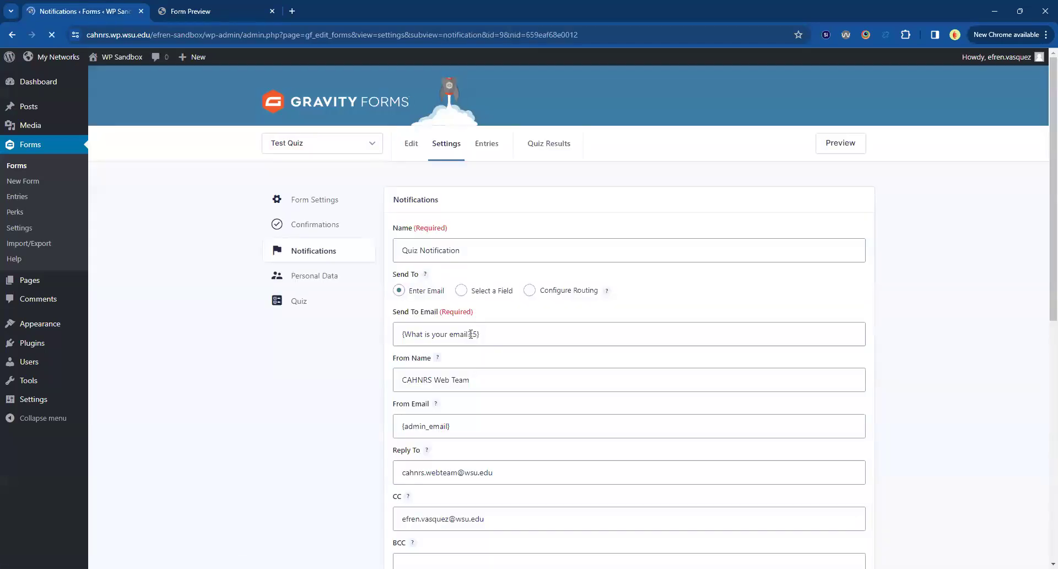
left_click_drag(512, 335, 357, 322)
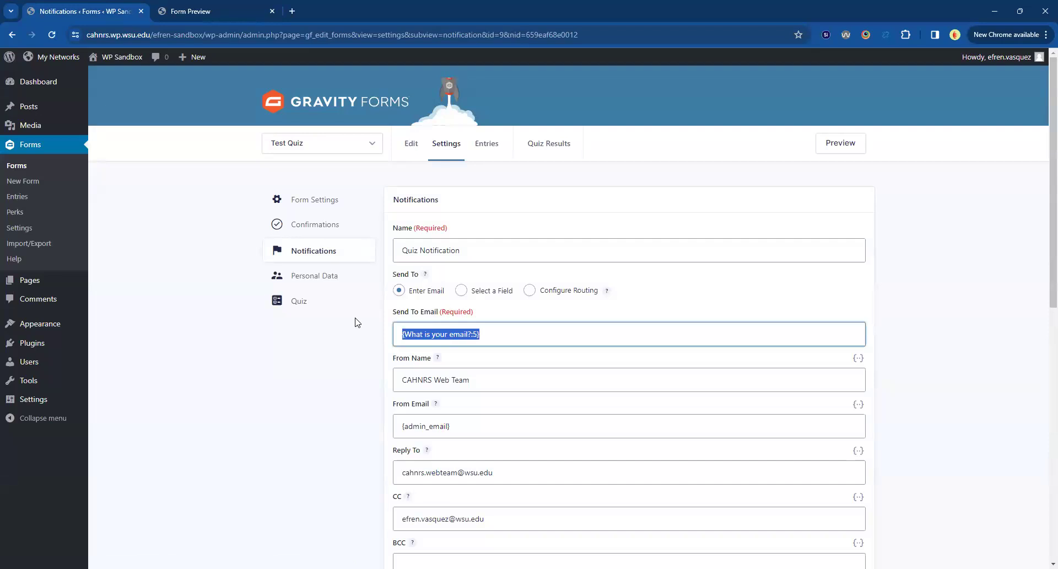
scroll(355, 323, "down", 9)
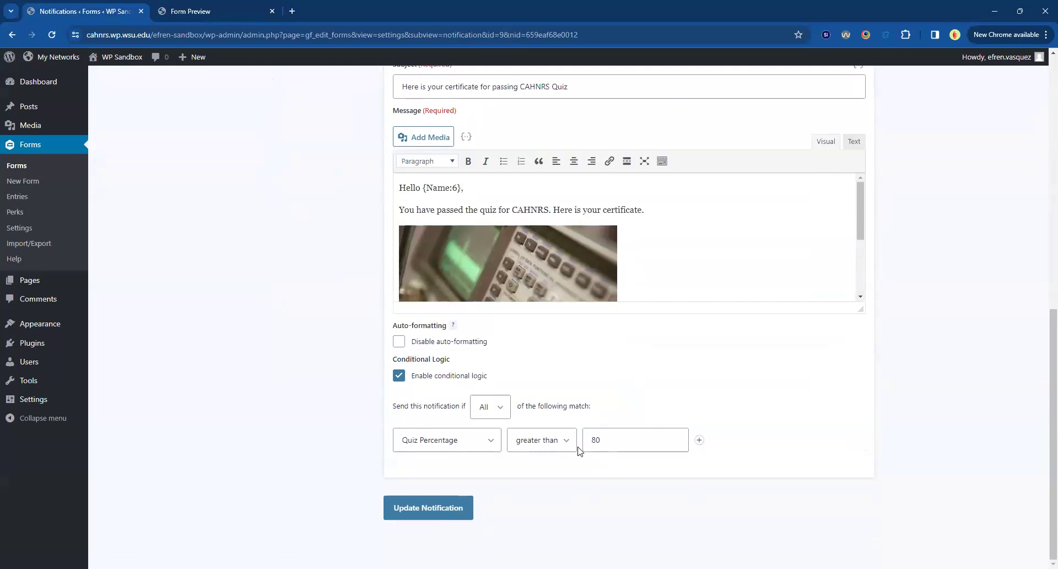
left_click(618, 441)
scroll(259, 299, "up", 8)
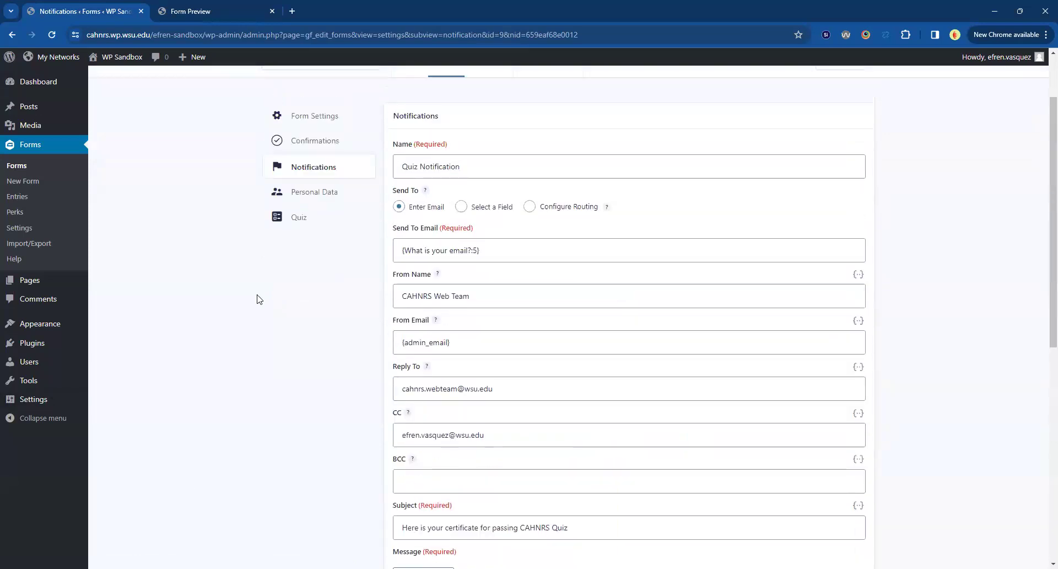
scroll(258, 298, "up", 2)
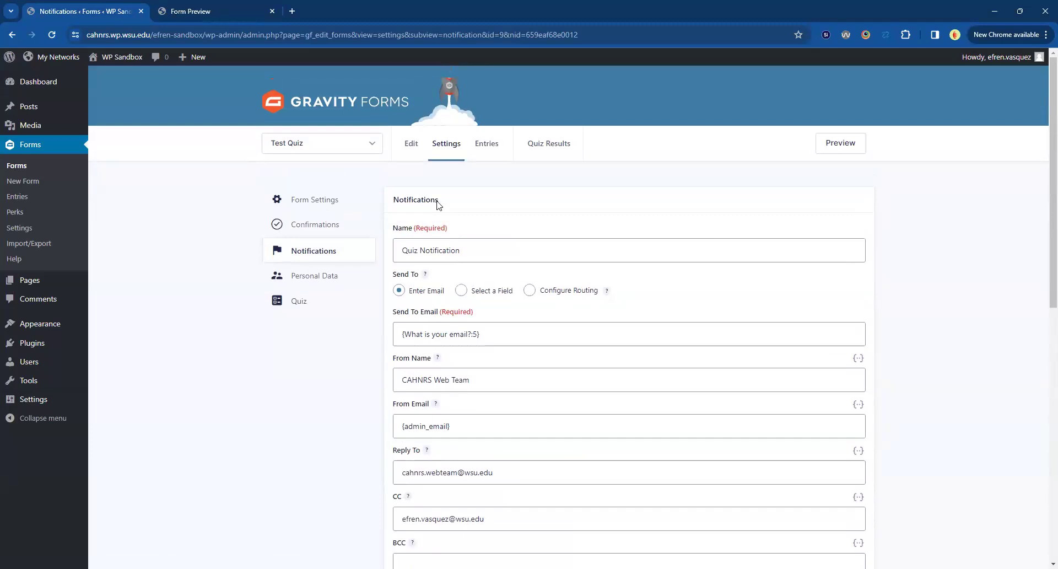
Reopen the Test Quiz in the form editor and inspect the answer choices of the "What day is it?" question.
left_click(412, 144)
scroll(324, 379, "down", 4)
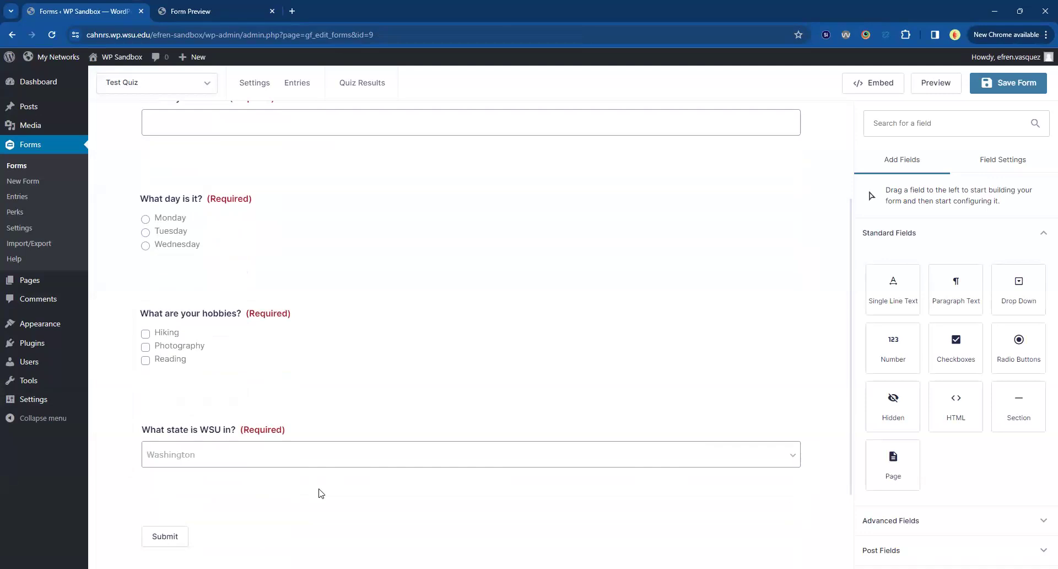
left_click(168, 231)
left_click(914, 481)
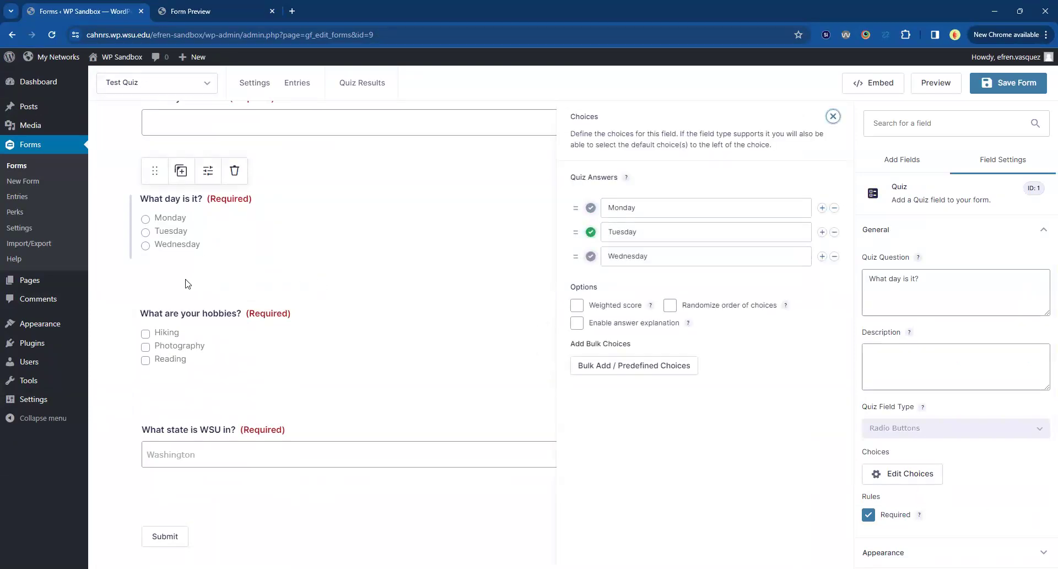
left_click(129, 383)
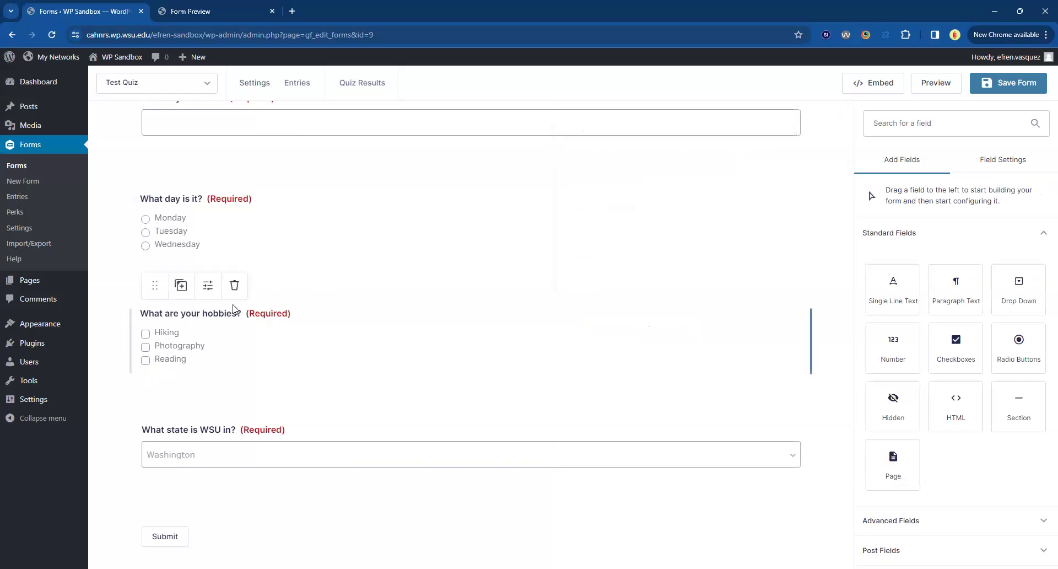